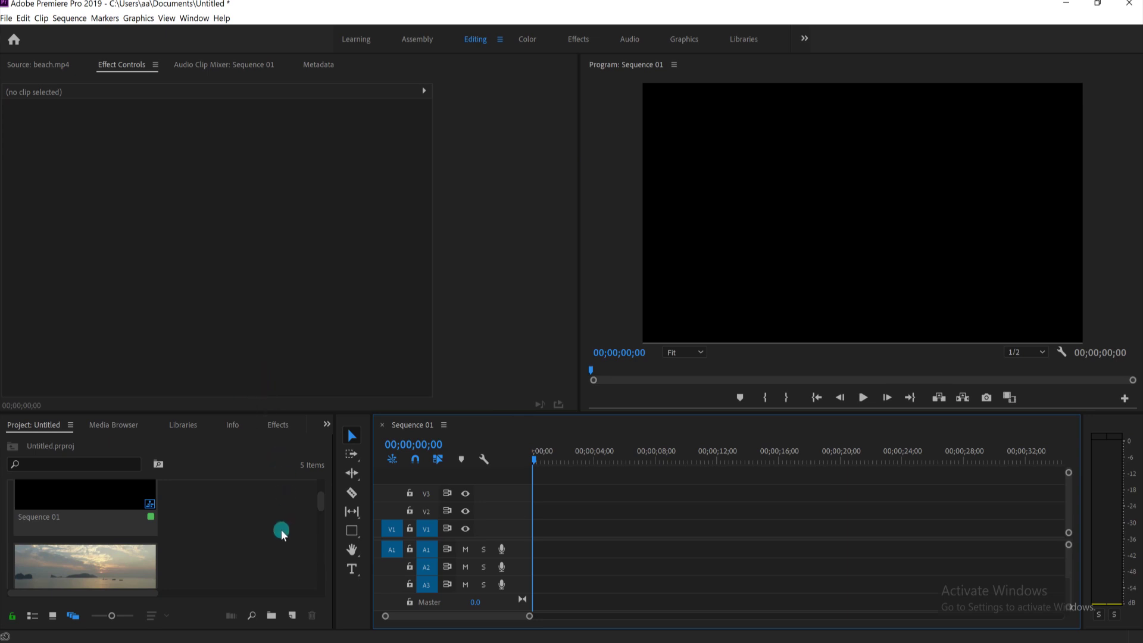
scroll(281, 530, down, 2)
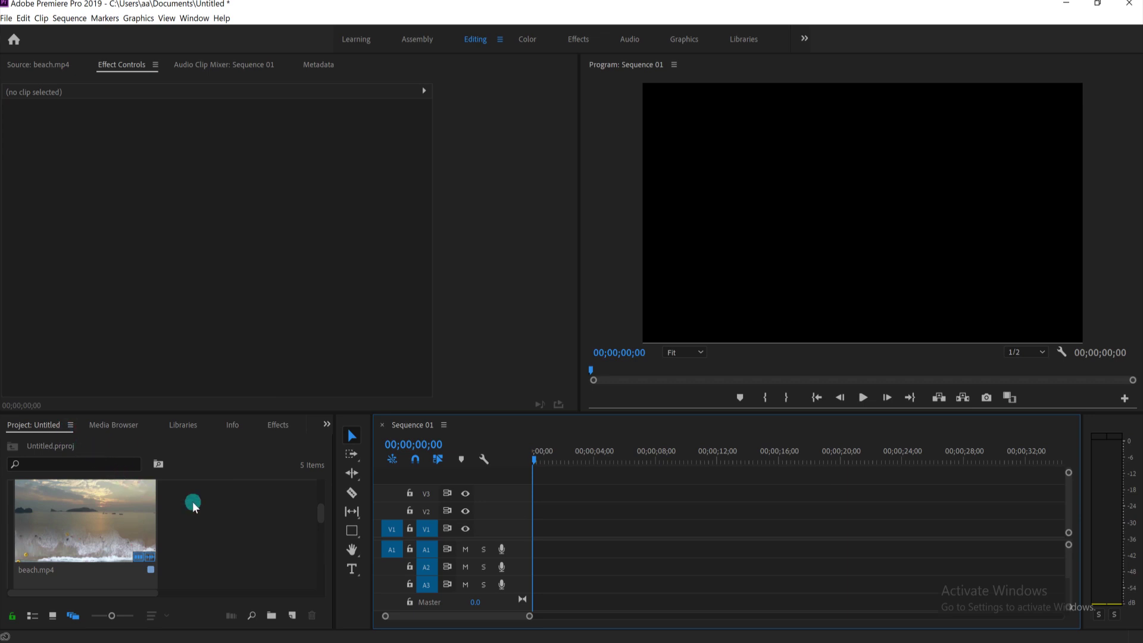
click(32, 424)
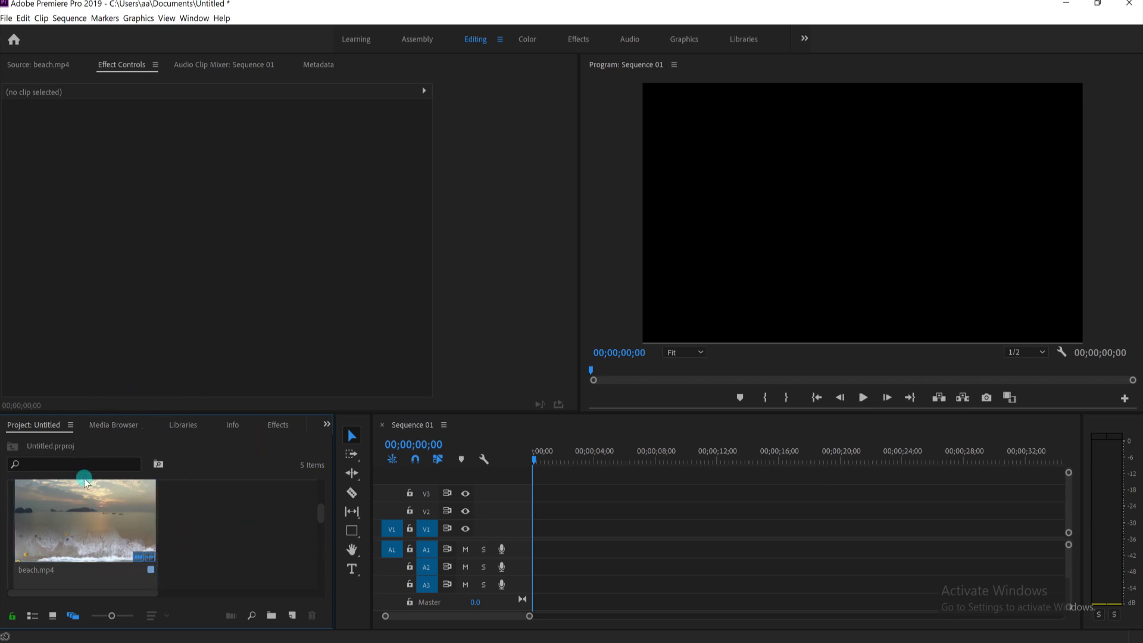
click(88, 530)
scroll(212, 519, up, 1)
scroll(211, 533, down, 1)
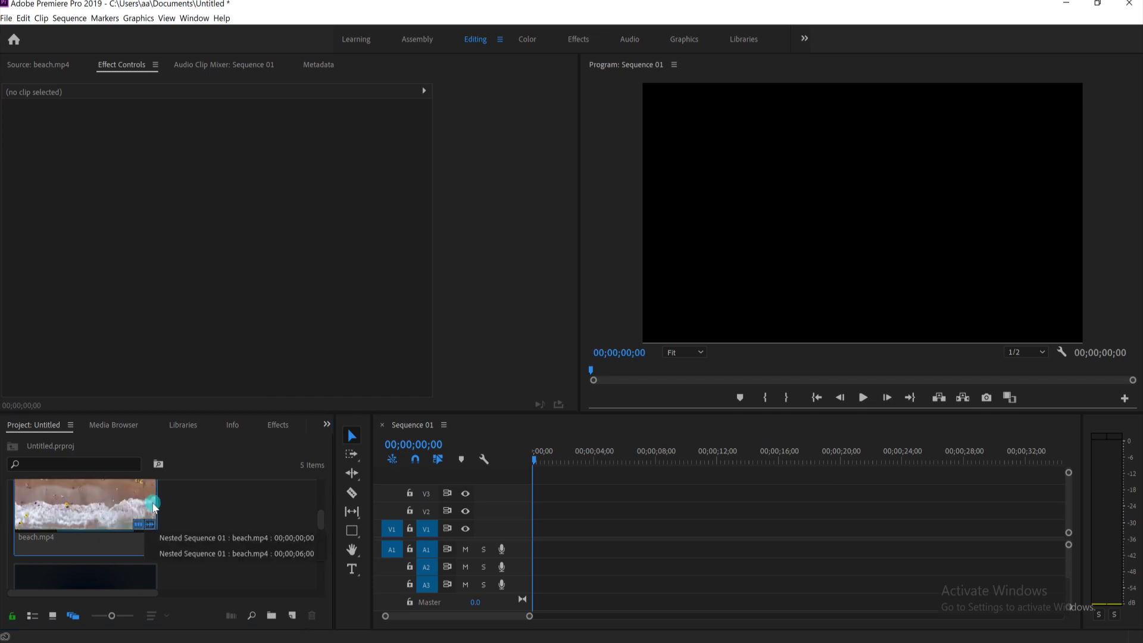
Place beach.mp4 at 00;00;00;00 on V1/A1 of Sequence 01 and select it
drag(129, 504, 537, 528)
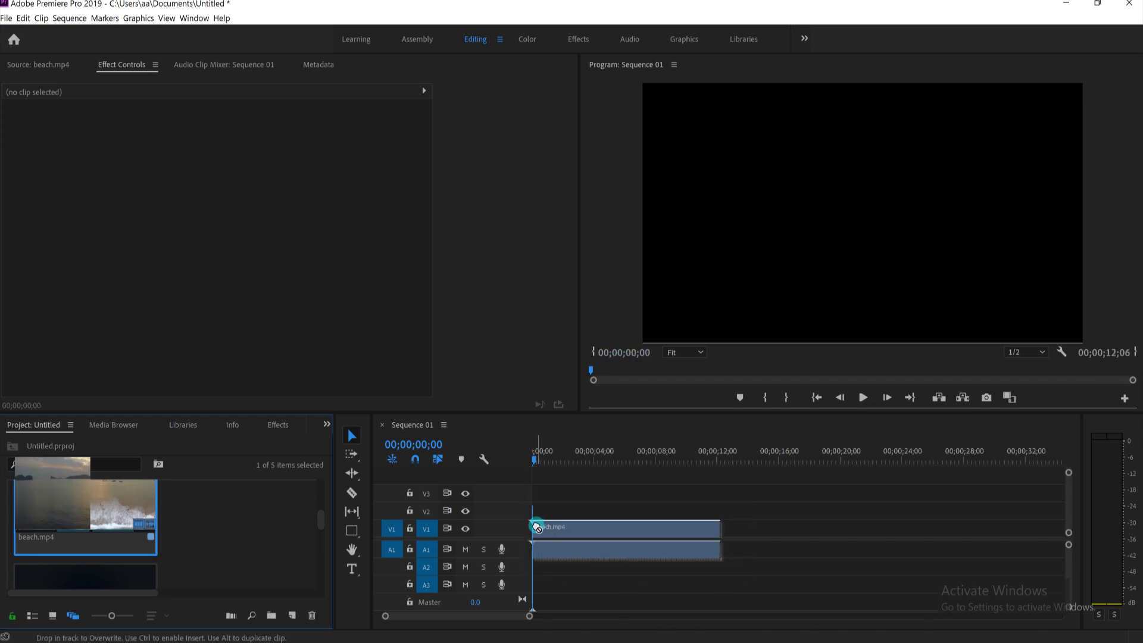
drag(537, 527, 536, 528)
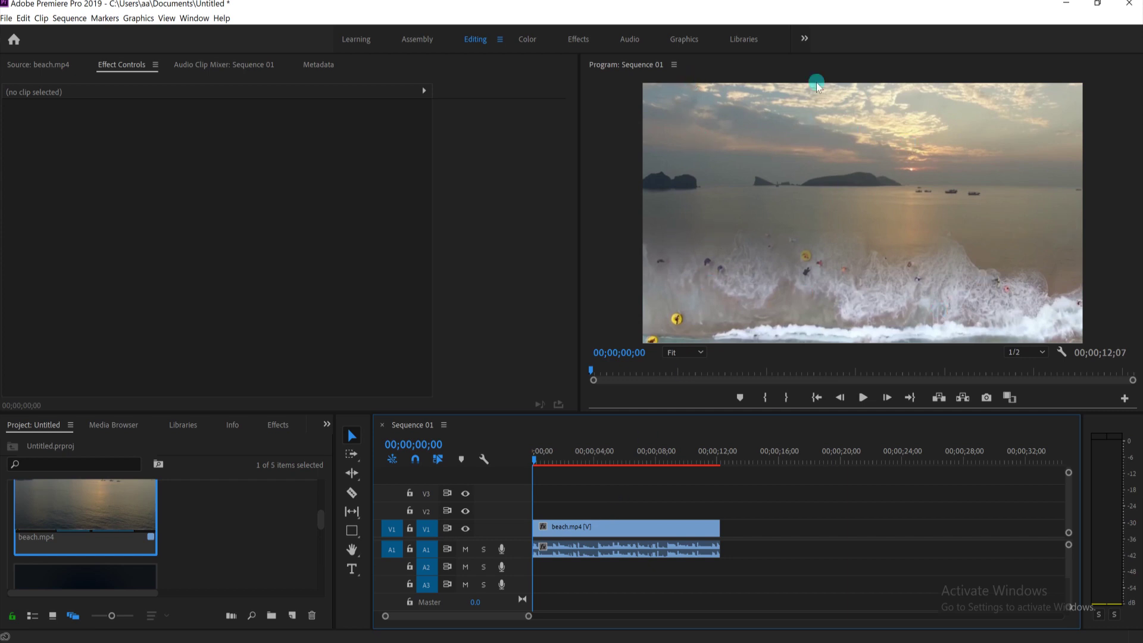
drag(545, 472, 506, 460)
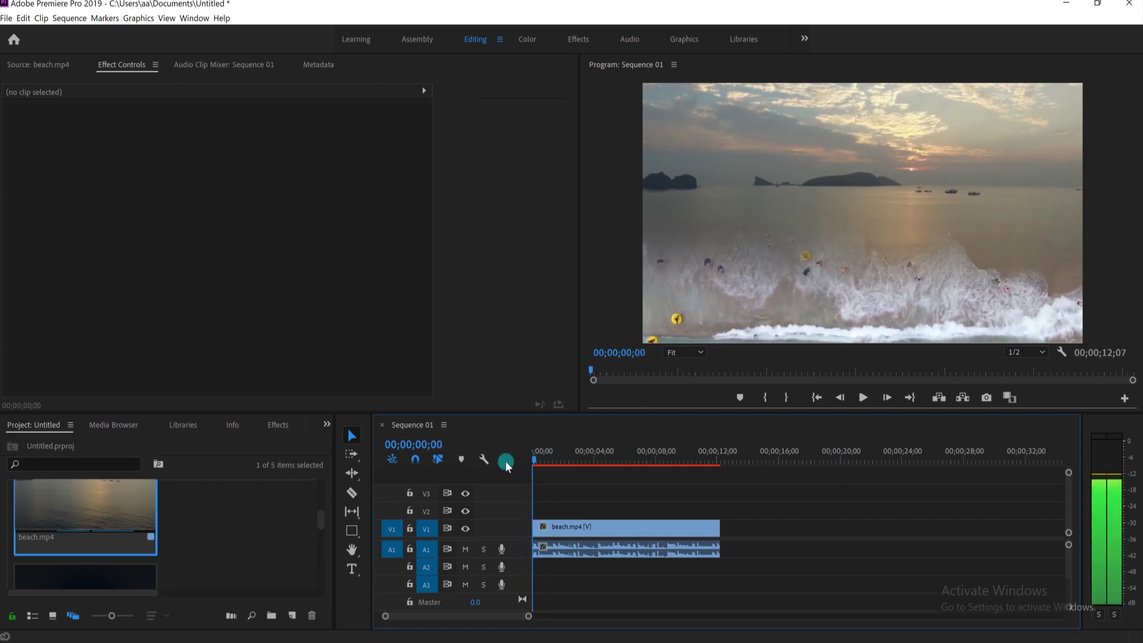
click(569, 528)
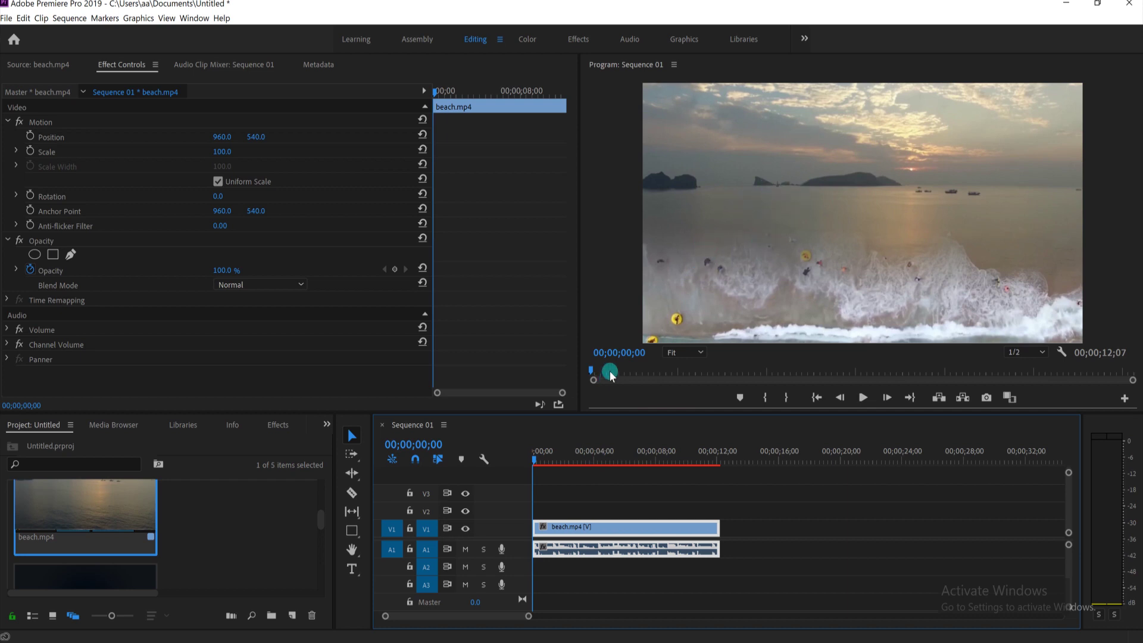
Scrub the playhead through the beach footage to about five seconds
click(538, 458)
drag(538, 458, 547, 459)
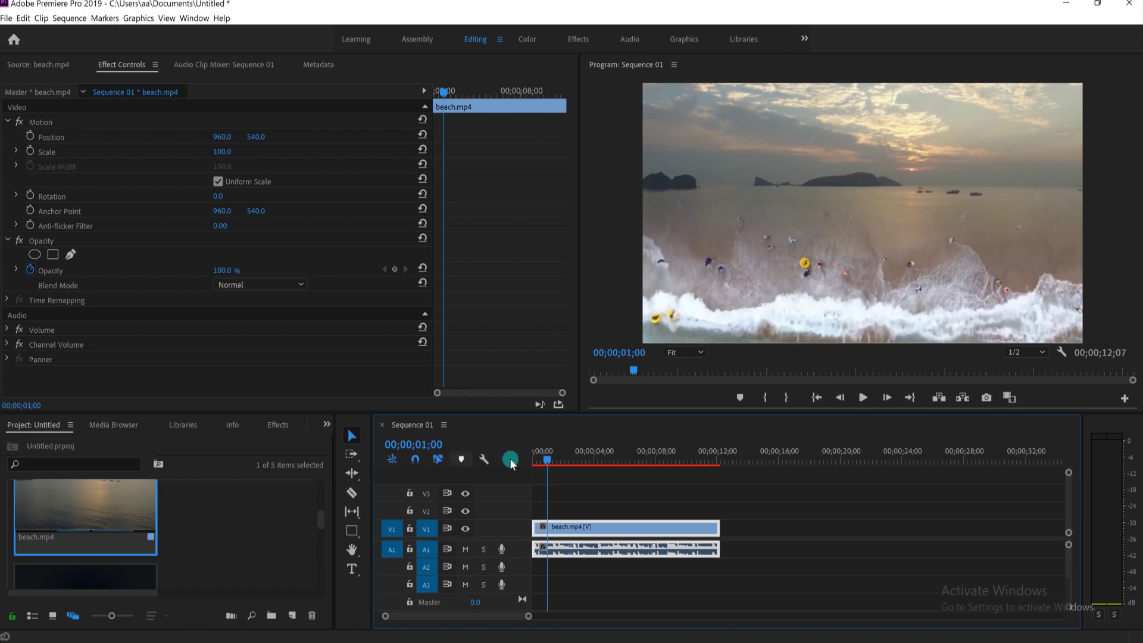
drag(547, 461, 611, 474)
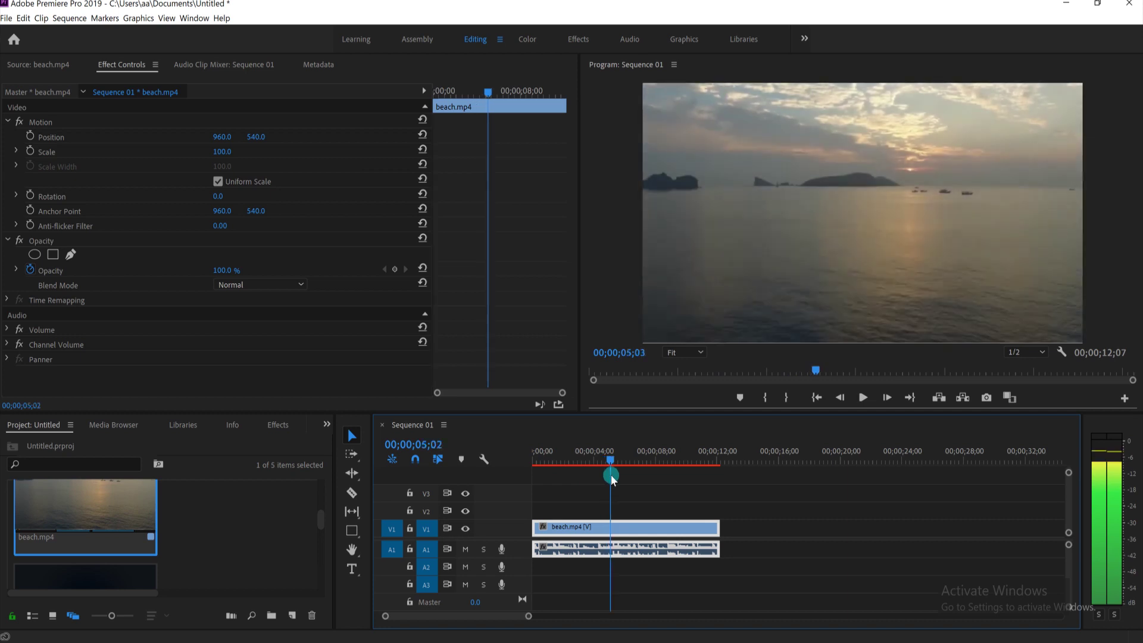
click(682, 556)
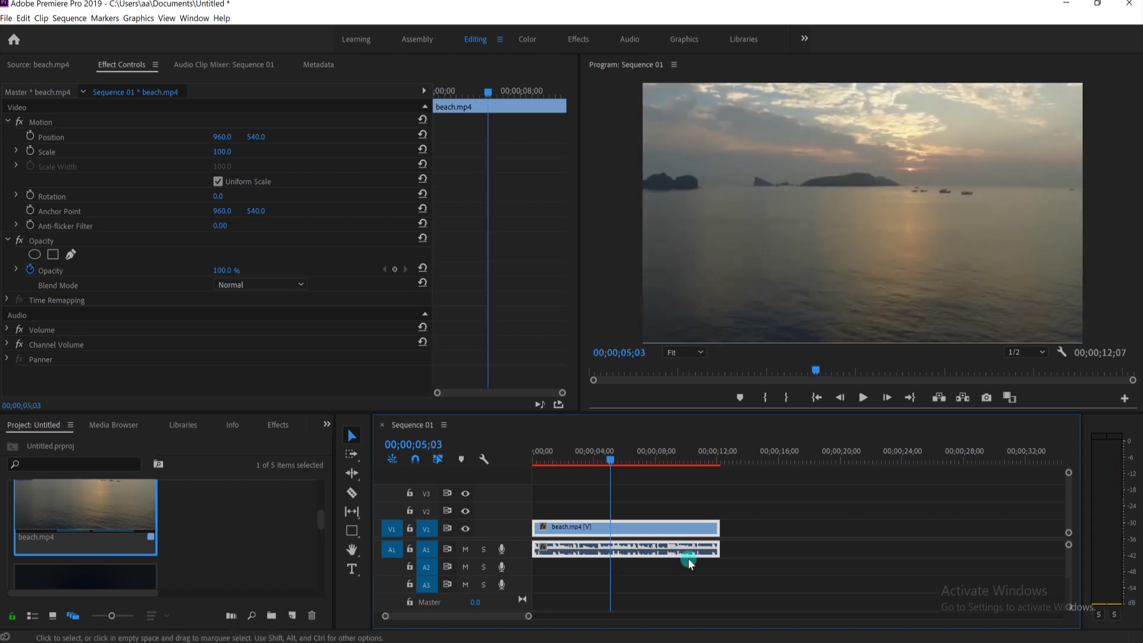
Unlink the beach clip's audio and delete the A1 audio clip
right_click(644, 548)
click(625, 551)
right_click(641, 548)
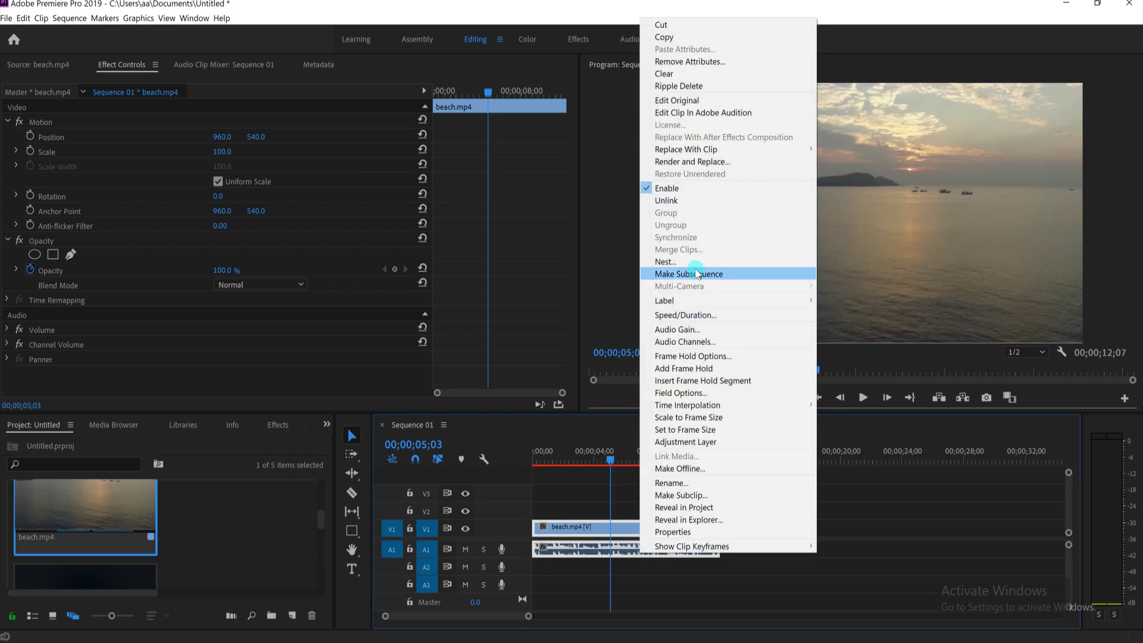
click(665, 202)
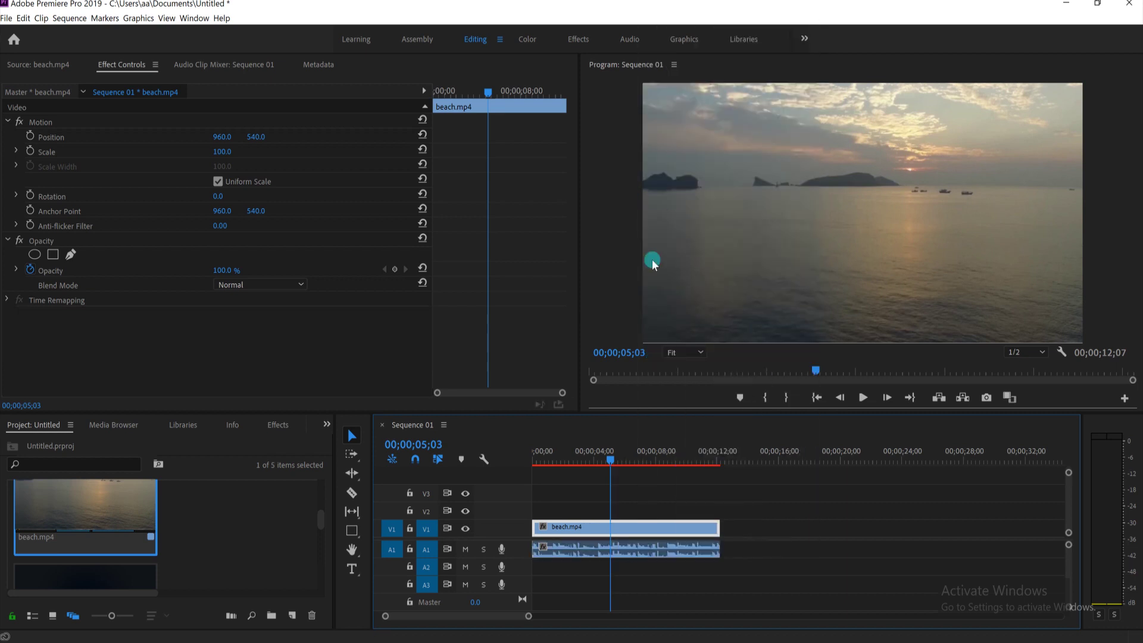
click(645, 551)
key(Delete)
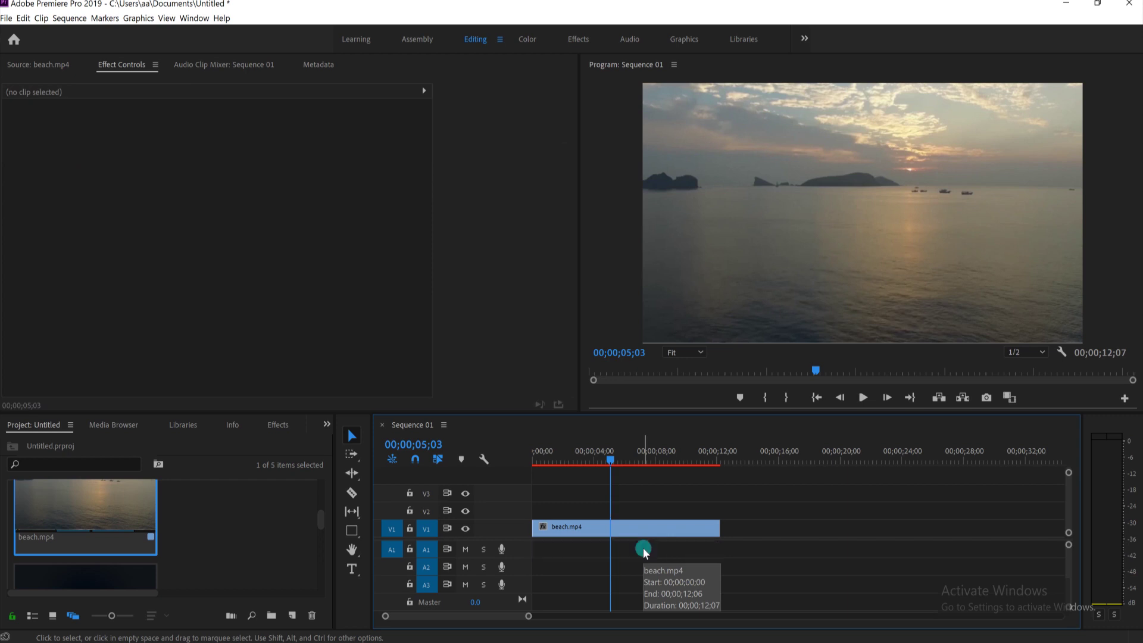
Scrub to about six seconds and check the remaining beach video clip on V1
drag(611, 464, 630, 471)
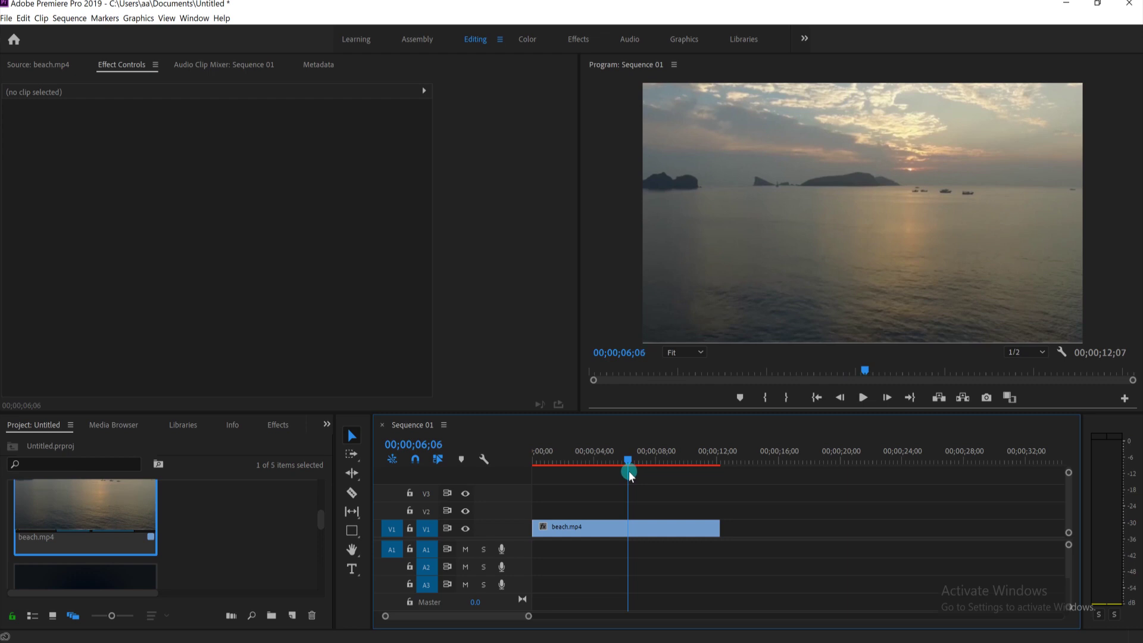
drag(629, 470, 626, 468)
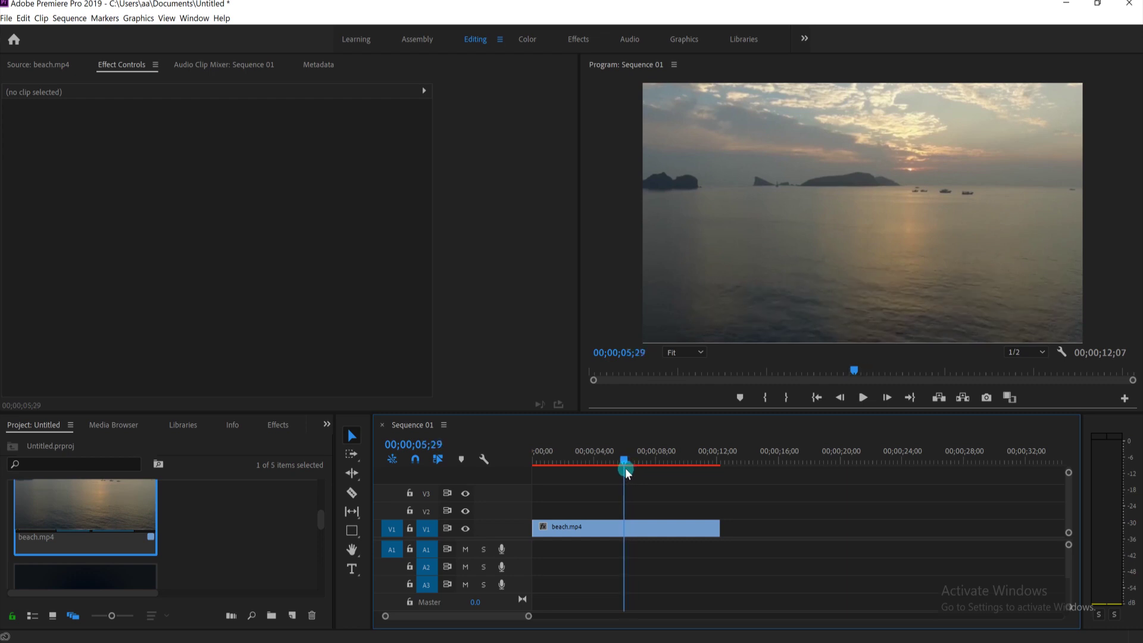
click(439, 460)
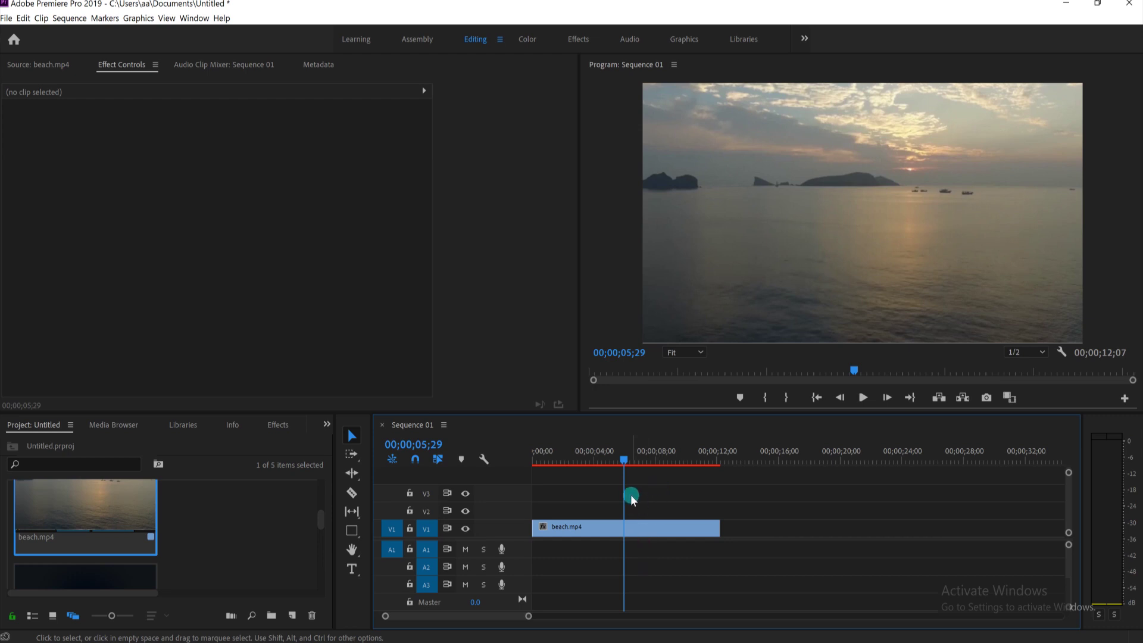
click(650, 522)
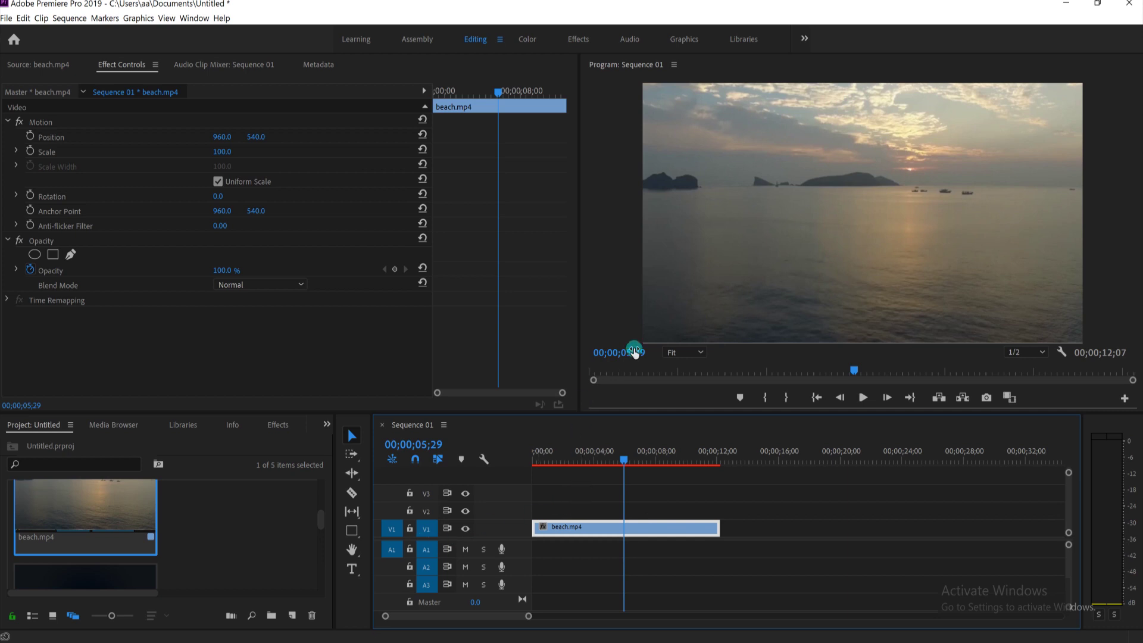
click(660, 498)
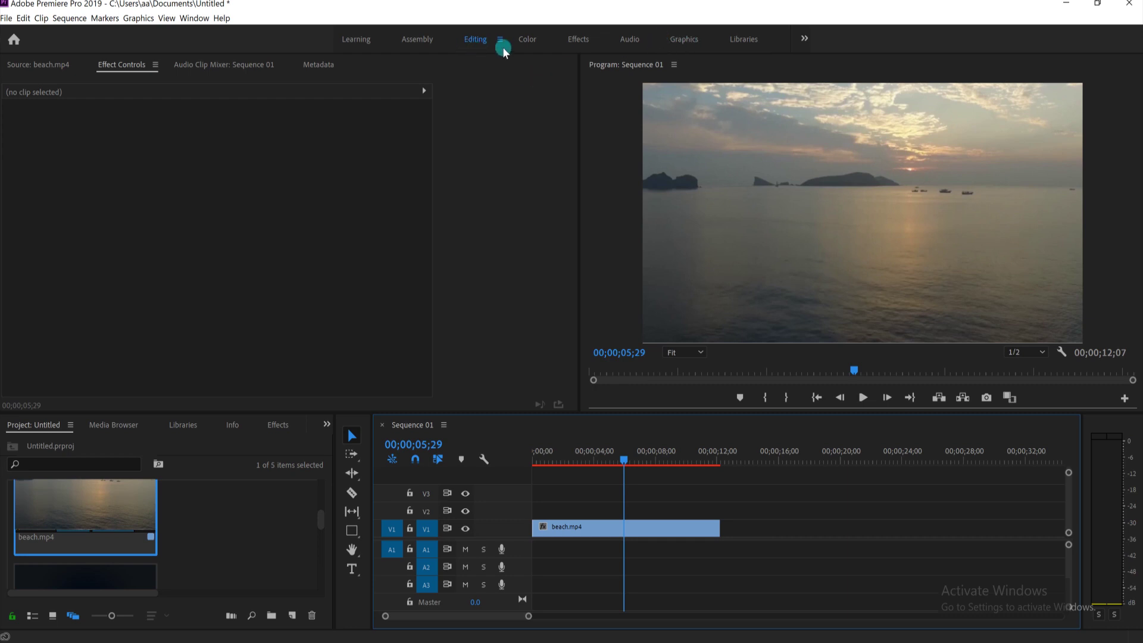
Switch to the Graphics workspace and start a Type Tool text box in the Program monitor
click(681, 41)
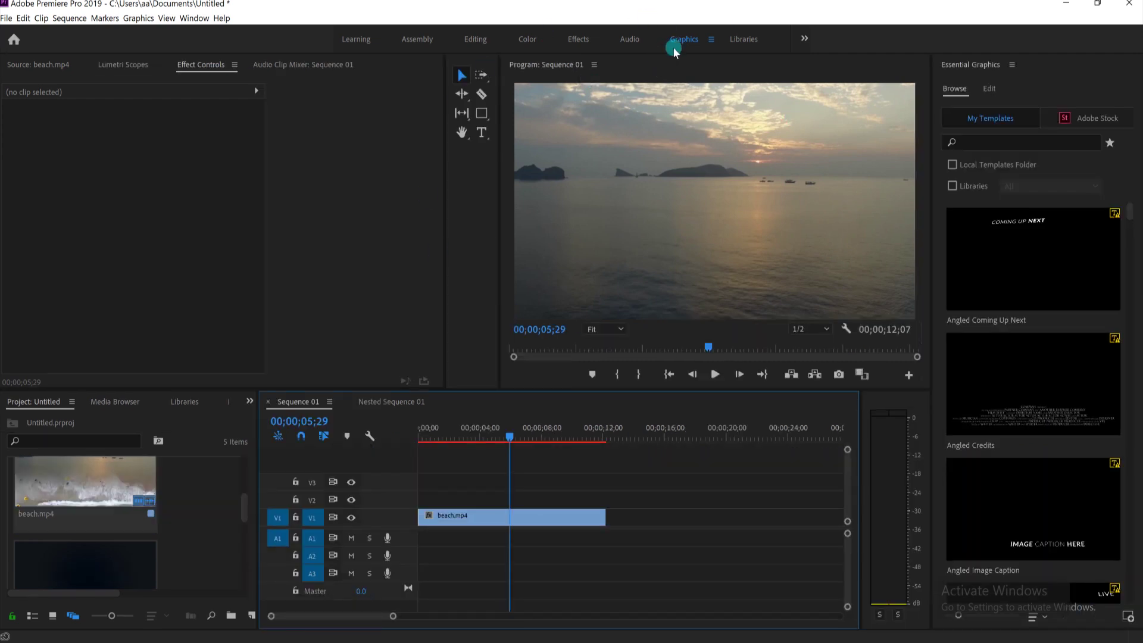
click(480, 132)
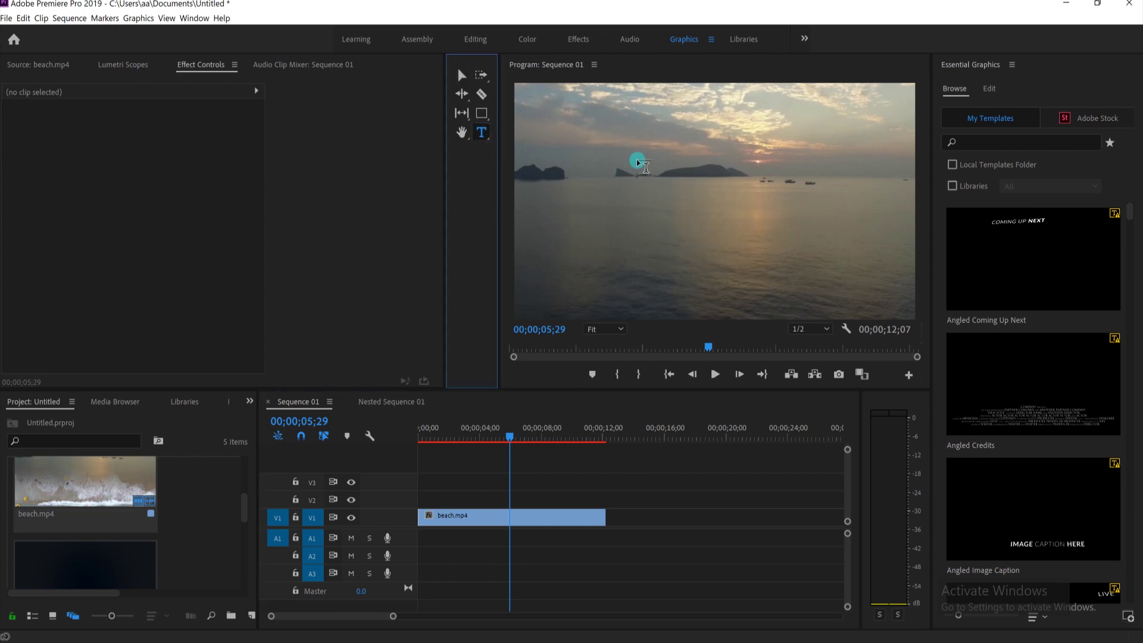
click(586, 191)
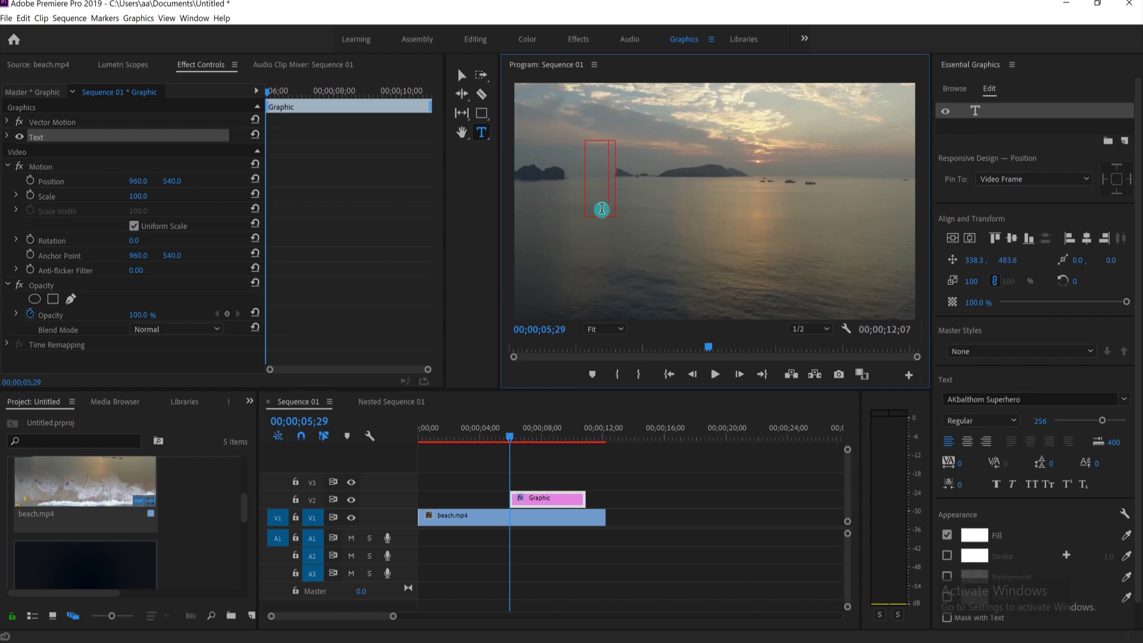
Type SEASON and centre it vertically and horizontally in Essential Graphics
text(SEAS)
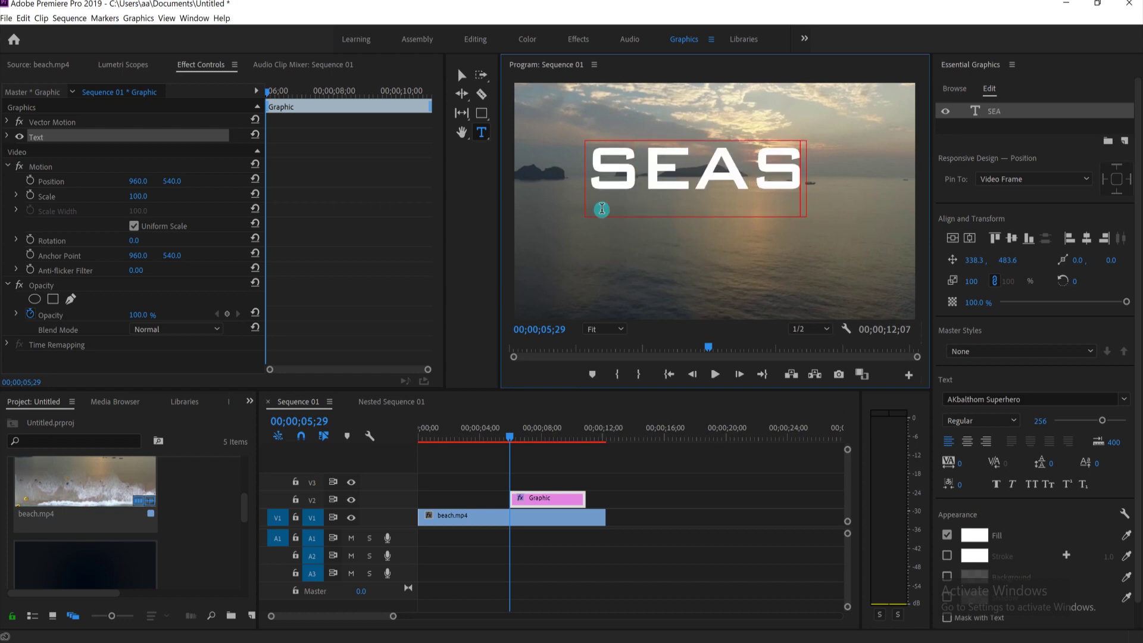
text(ON)
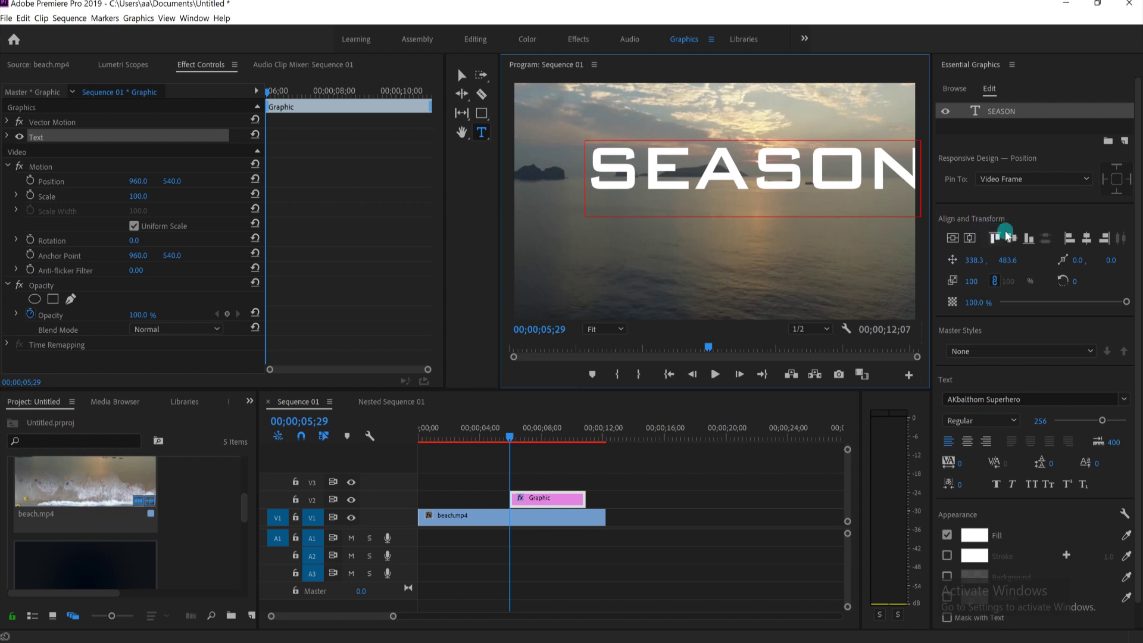
click(952, 238)
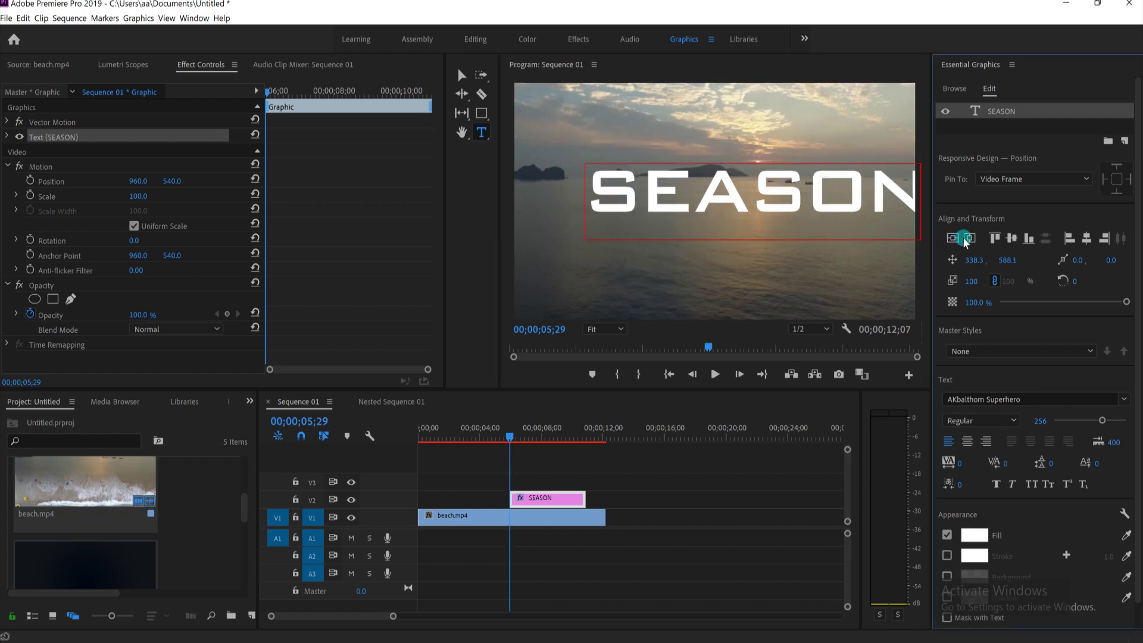
click(968, 238)
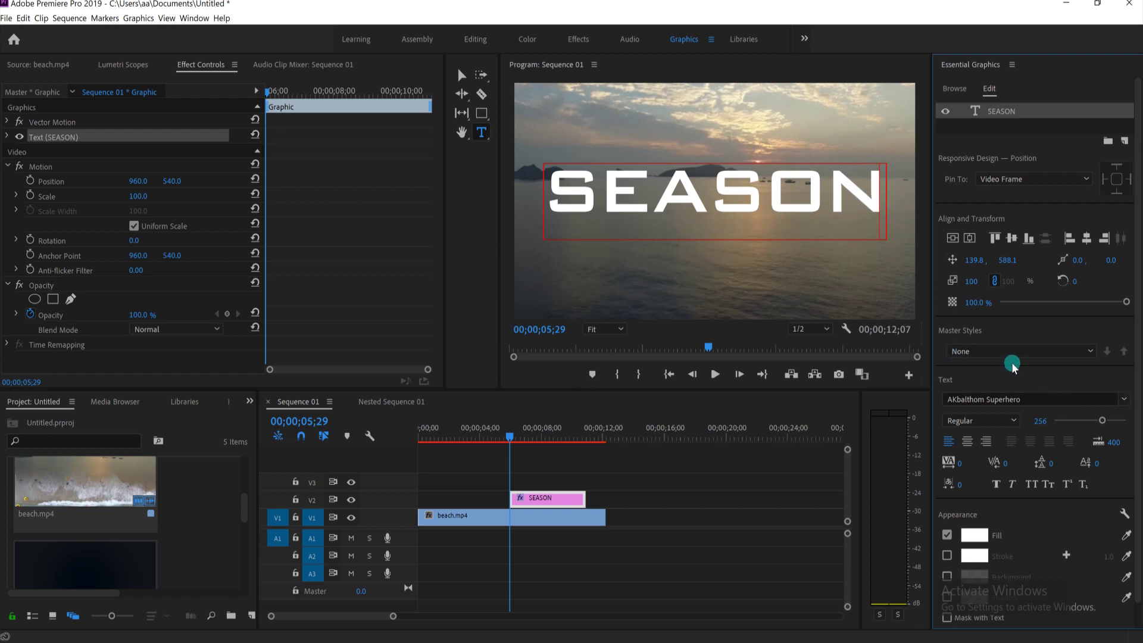
scroll(1018, 364, down, 1)
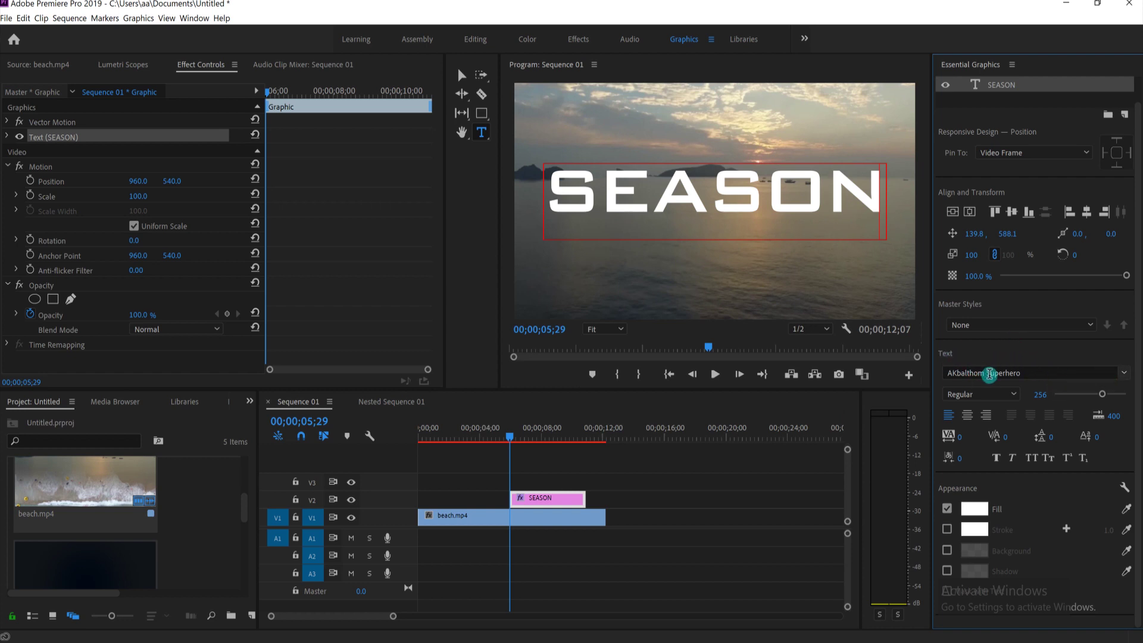
Set the title font to AKbalthom SuperheroKH and adjust its size
click(1122, 375)
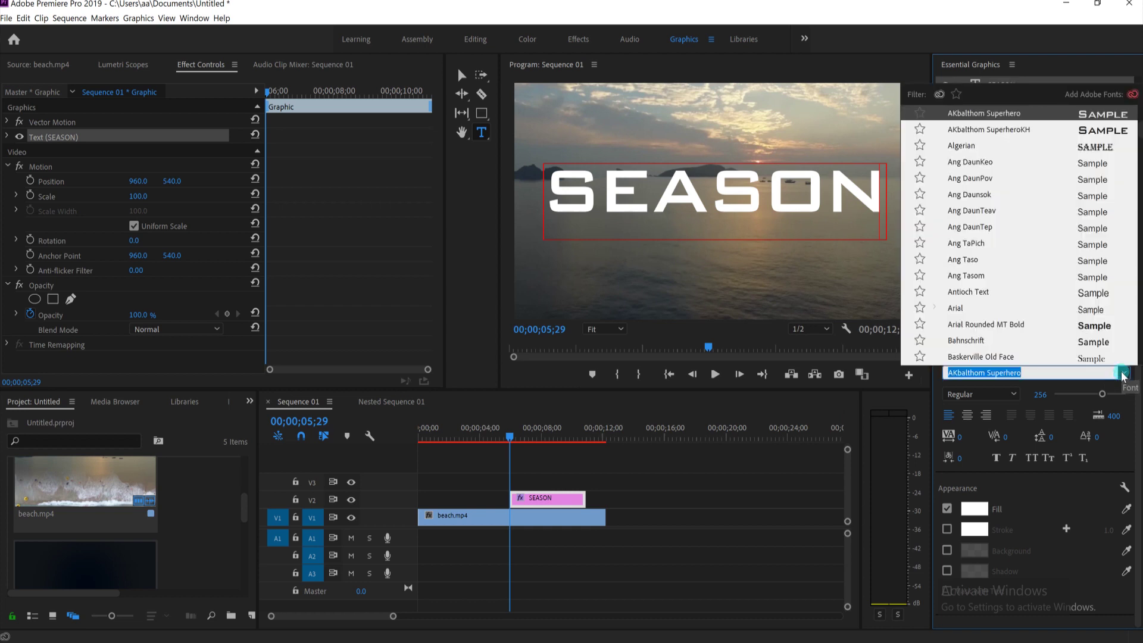
click(1099, 133)
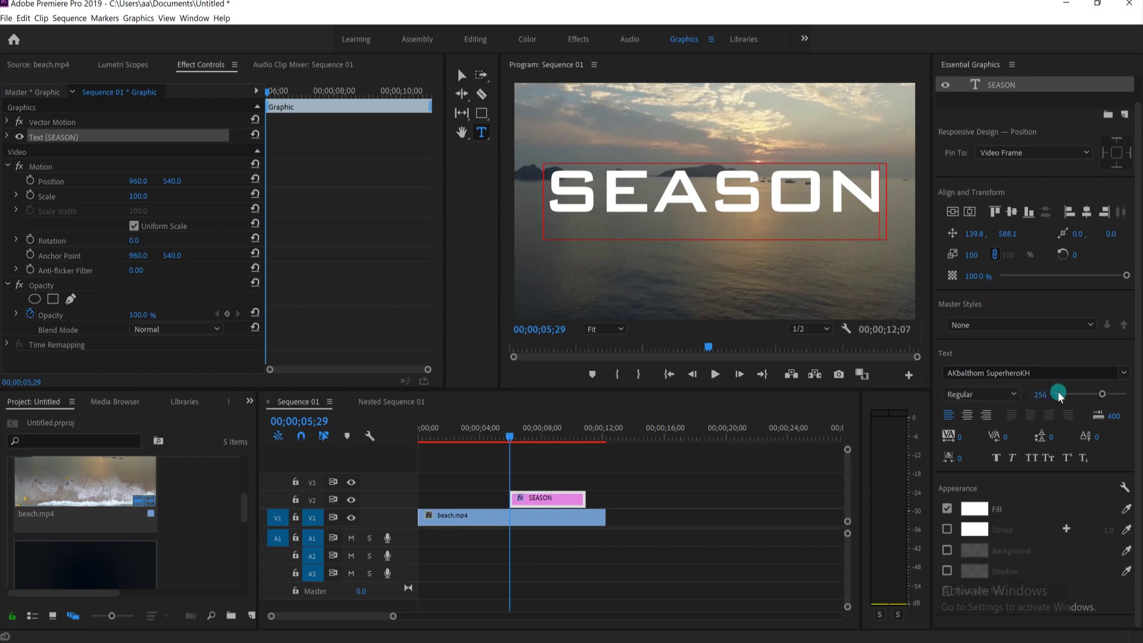
drag(1091, 396, 1081, 396)
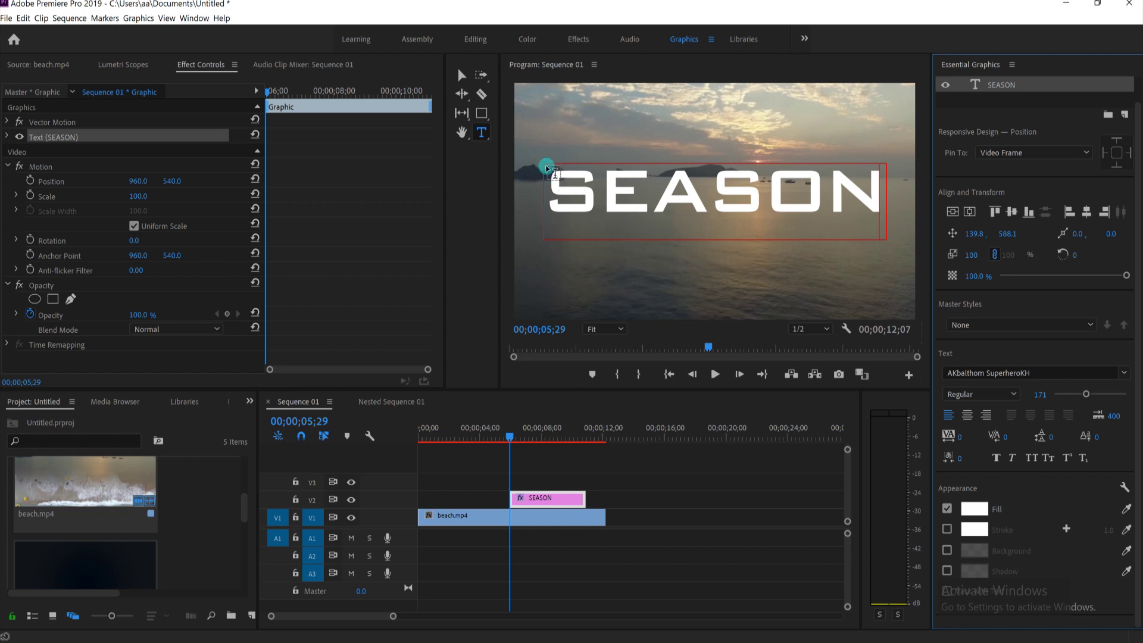
Select all the SEASON text, enlarge it to 249, and drag the clip toward the start
drag(547, 168, 876, 194)
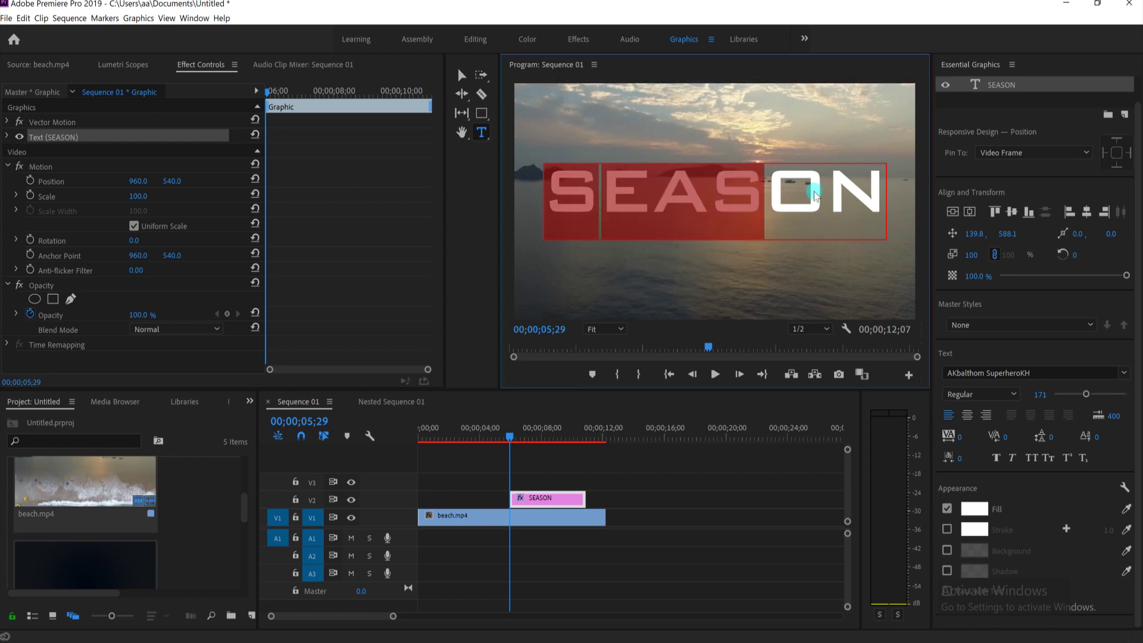
drag(1086, 394, 1098, 395)
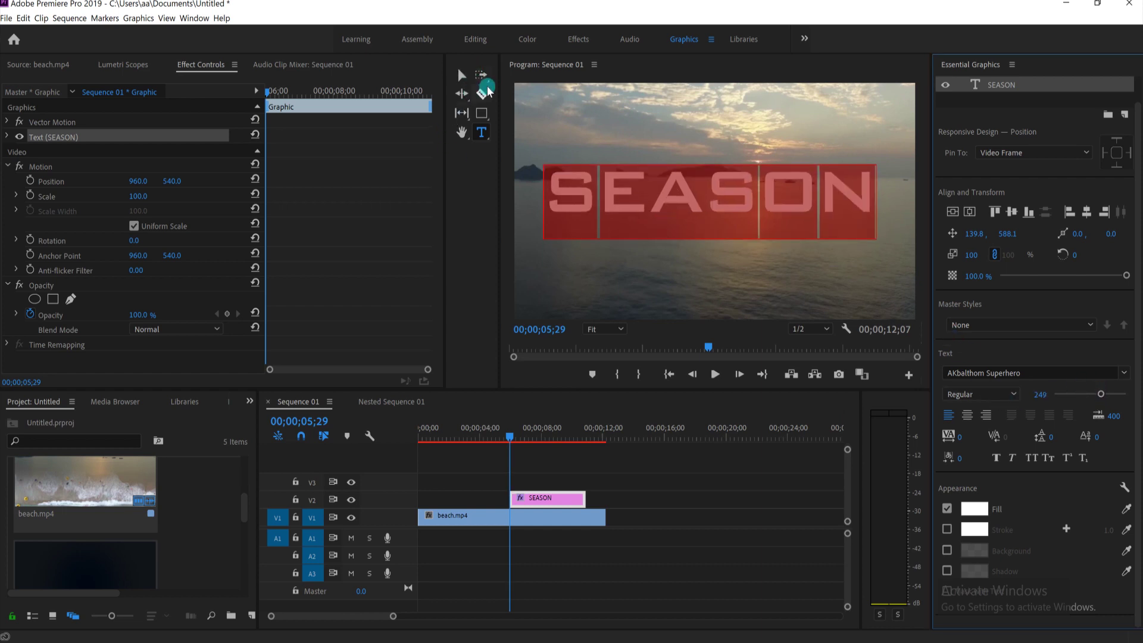
click(461, 77)
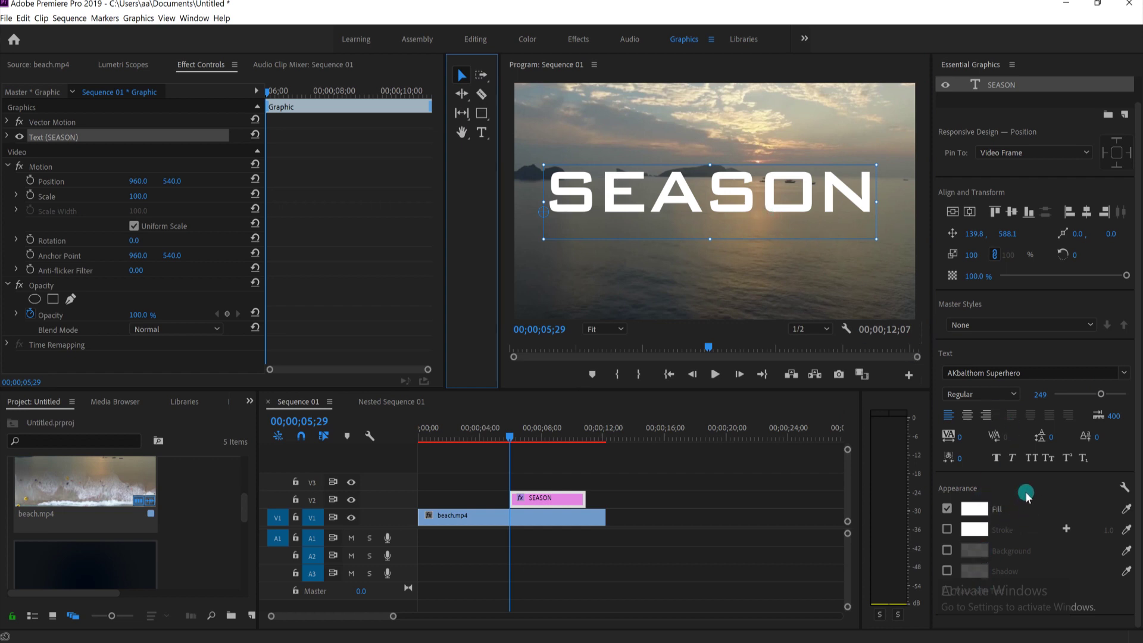
click(973, 509)
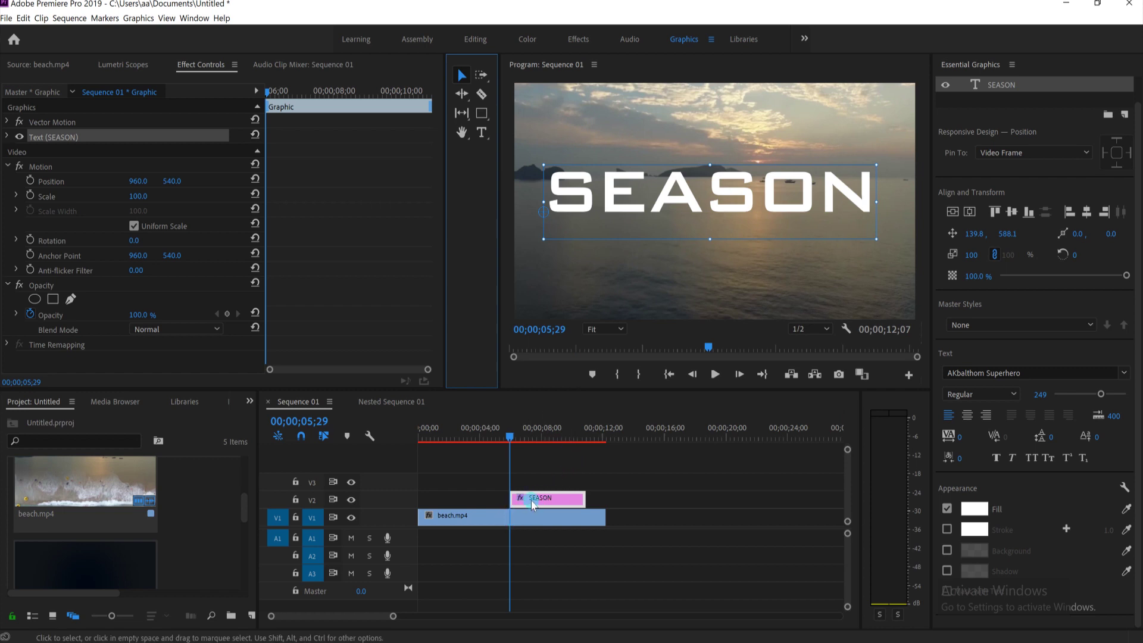
drag(553, 502, 462, 498)
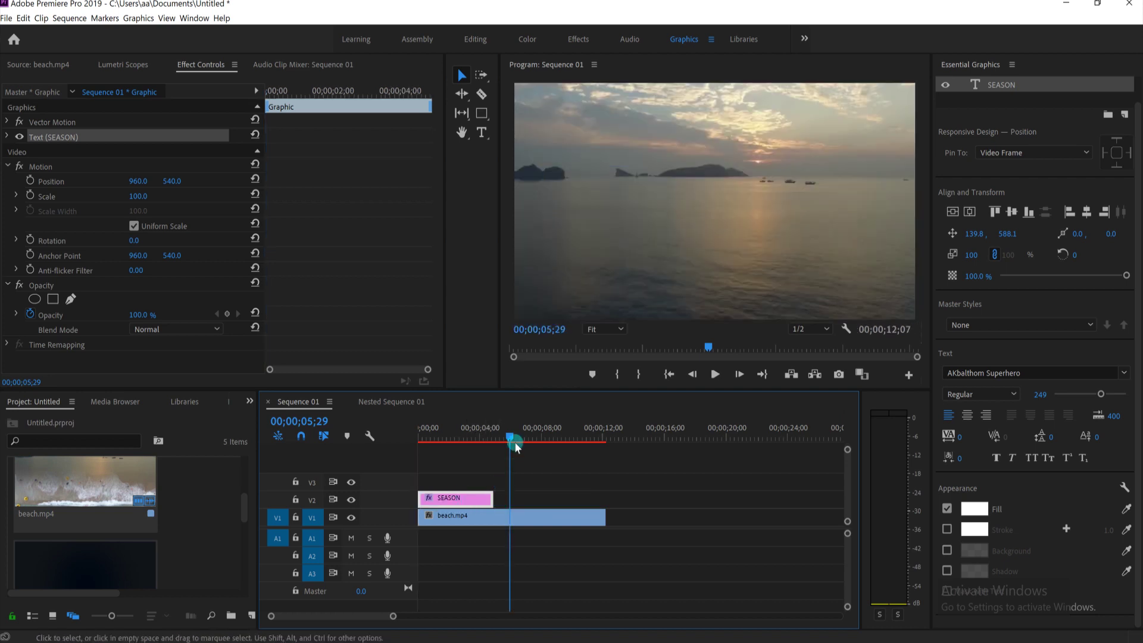
Trim the SEASON clip's out point to the playhead near five seconds
click(322, 432)
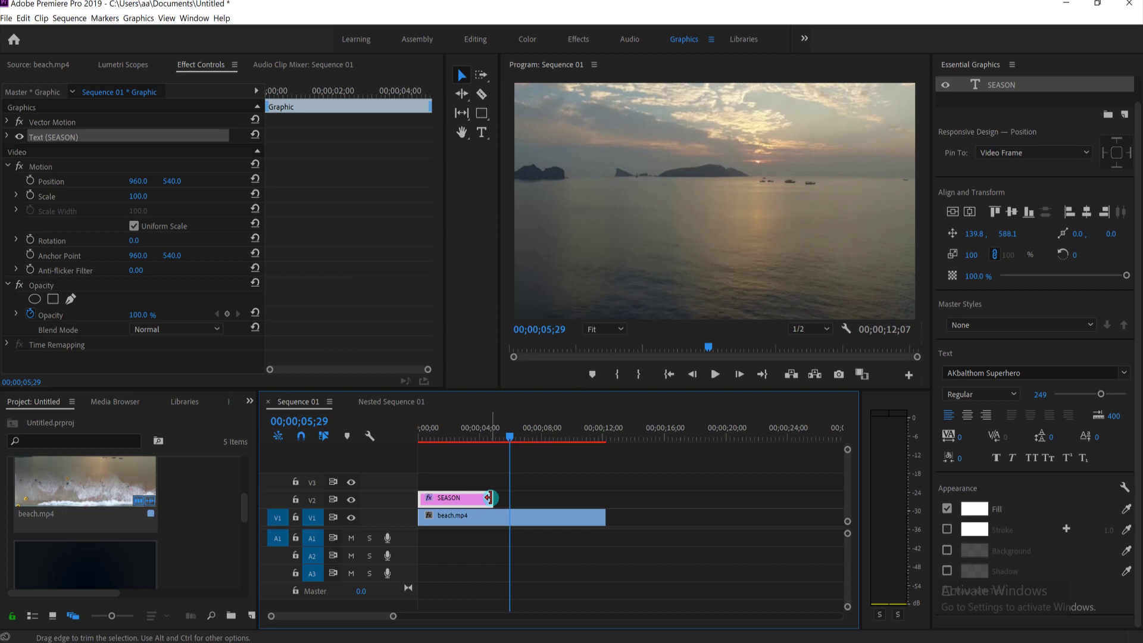
drag(500, 497, 510, 502)
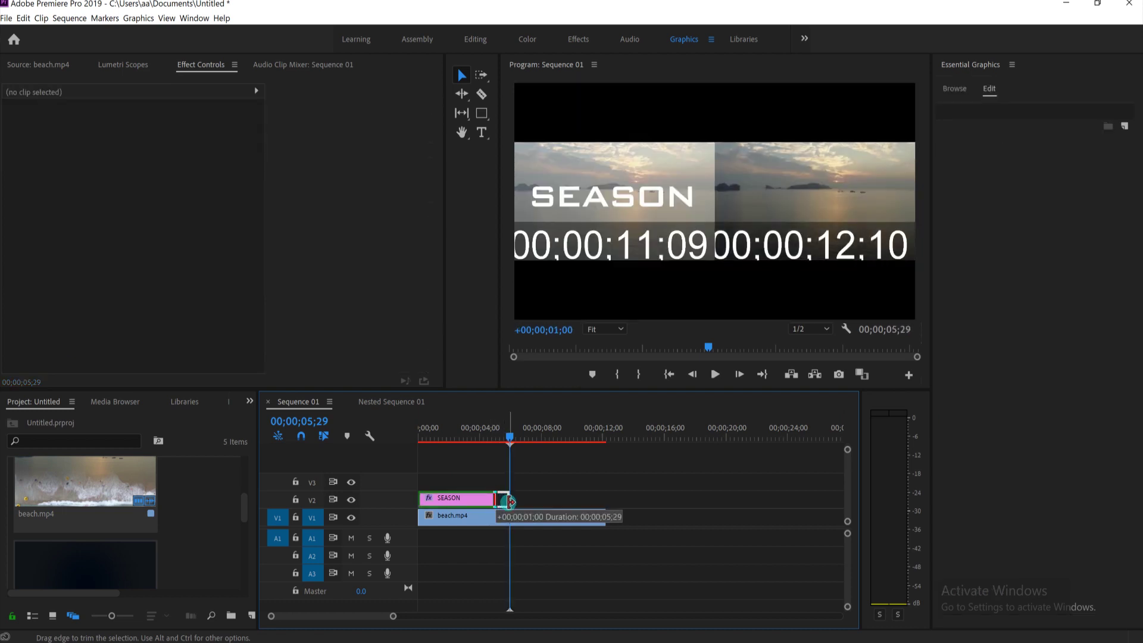
drag(511, 502, 511, 500)
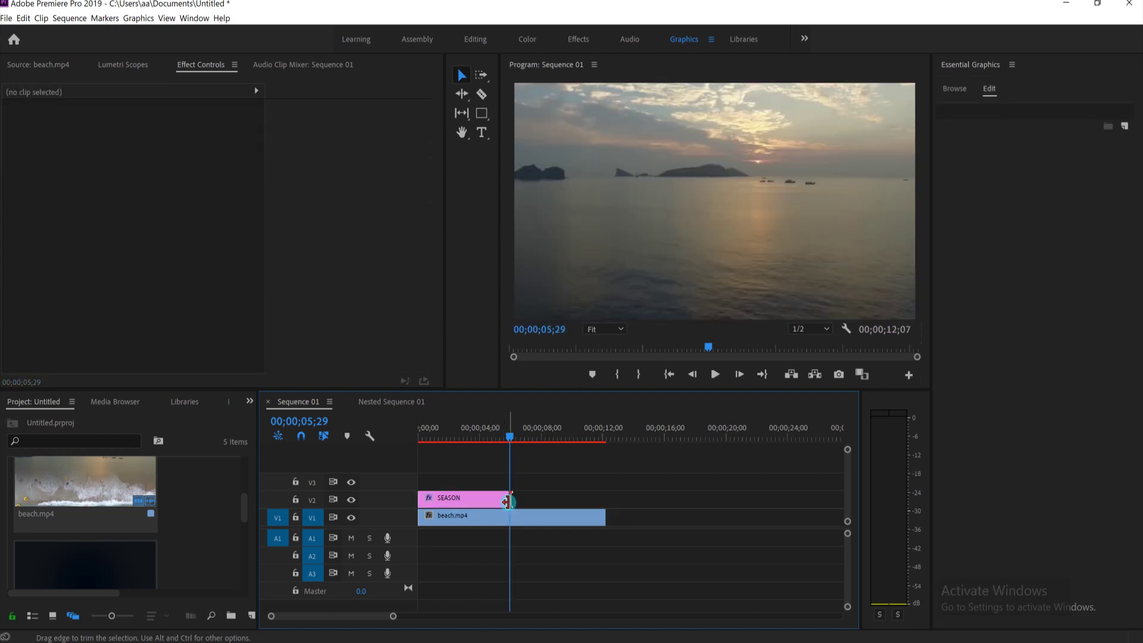
click(508, 438)
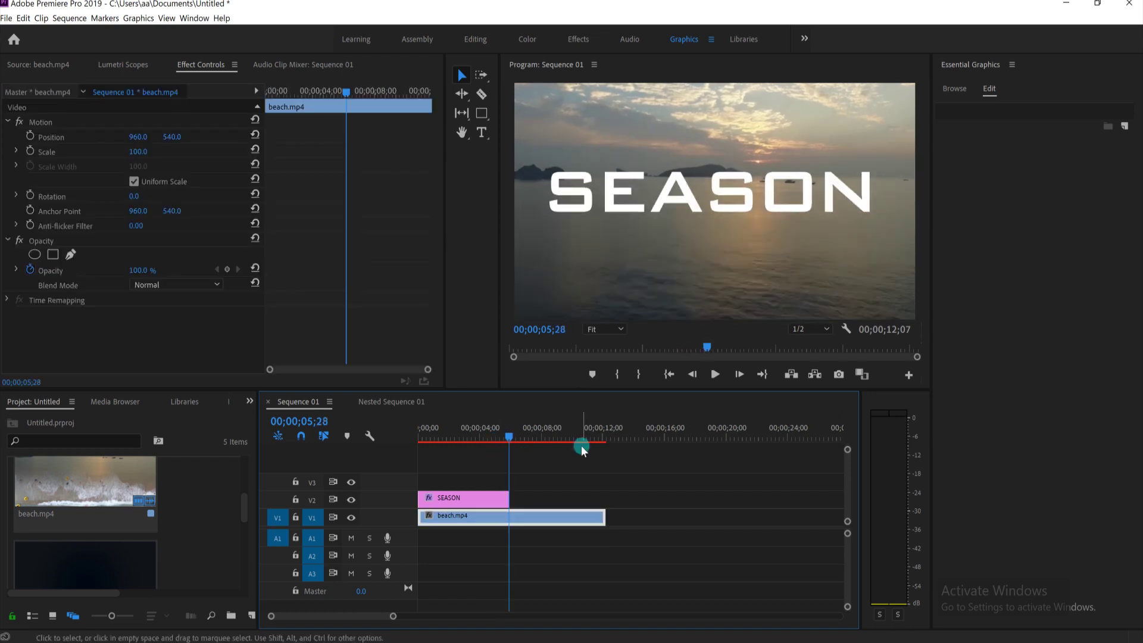
click(442, 502)
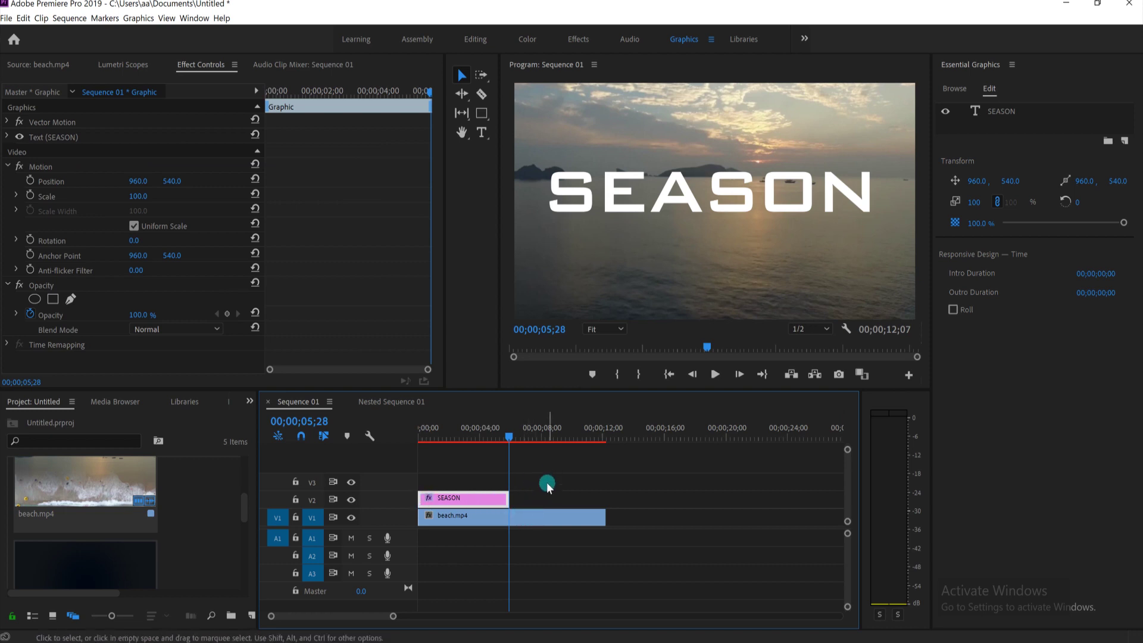
click(544, 520)
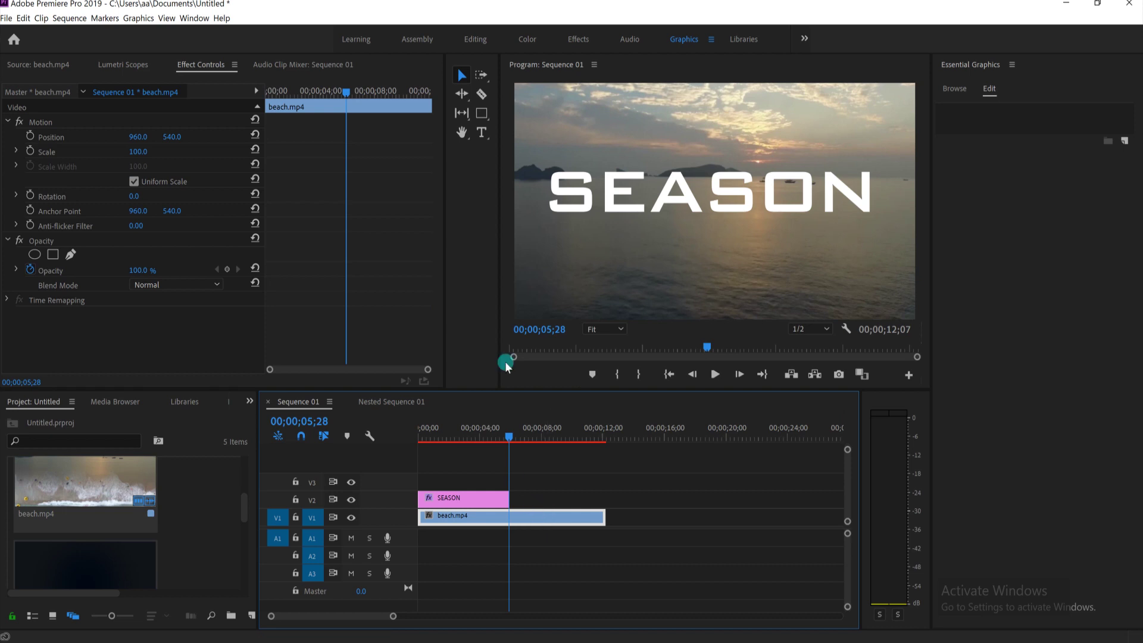
Cut beach.mp4 at the playhead with the Razor tool
click(477, 95)
click(478, 95)
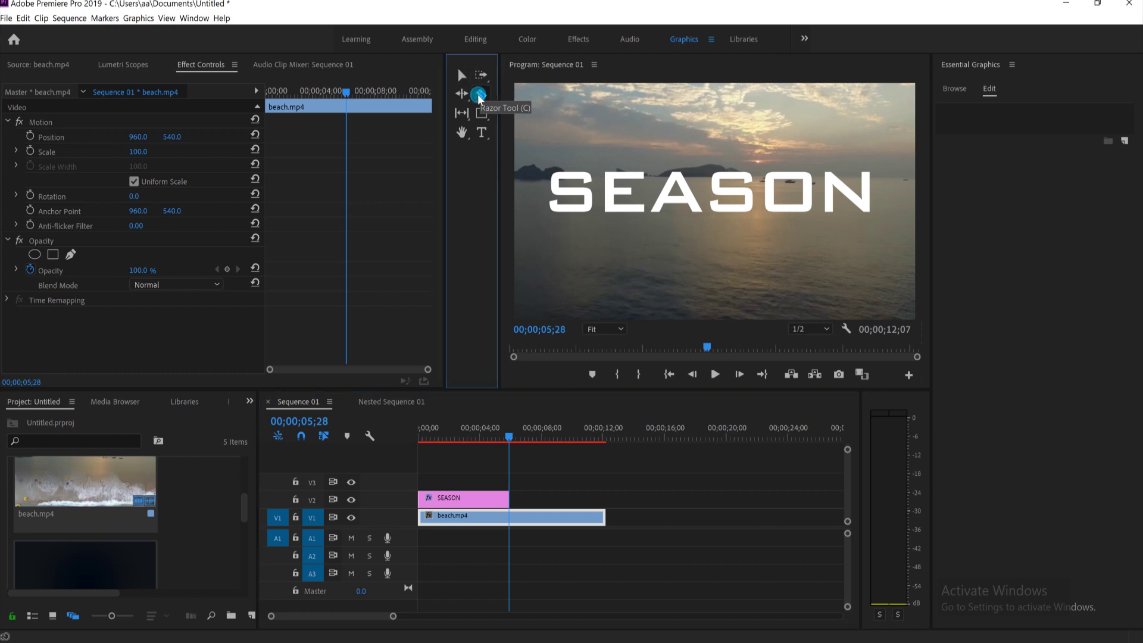
click(520, 515)
click(511, 517)
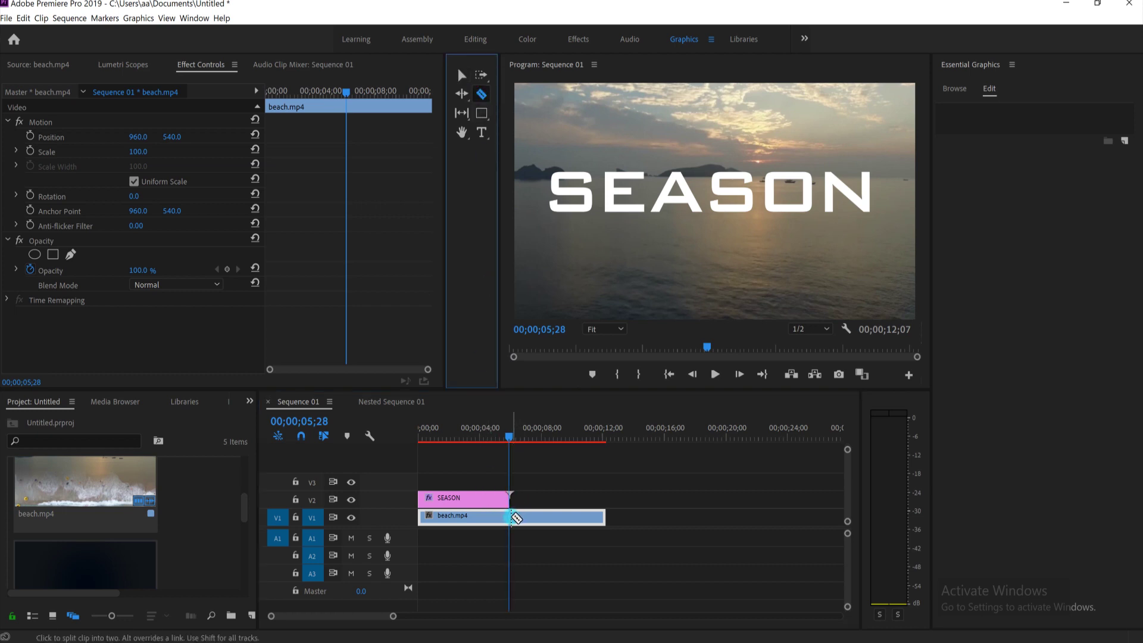
click(511, 517)
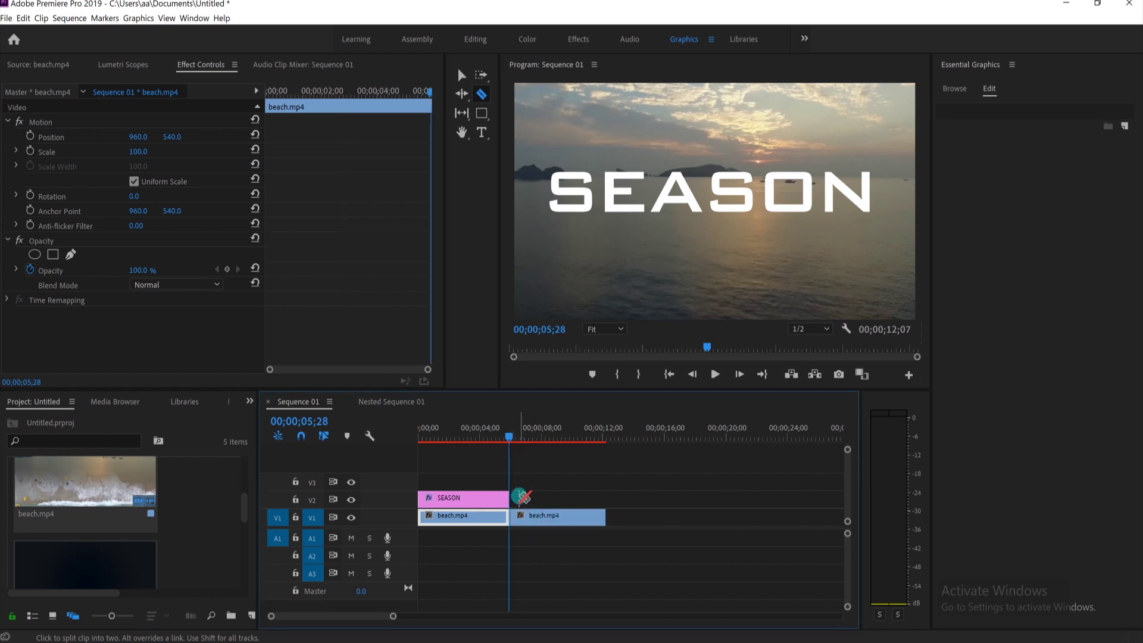
click(459, 77)
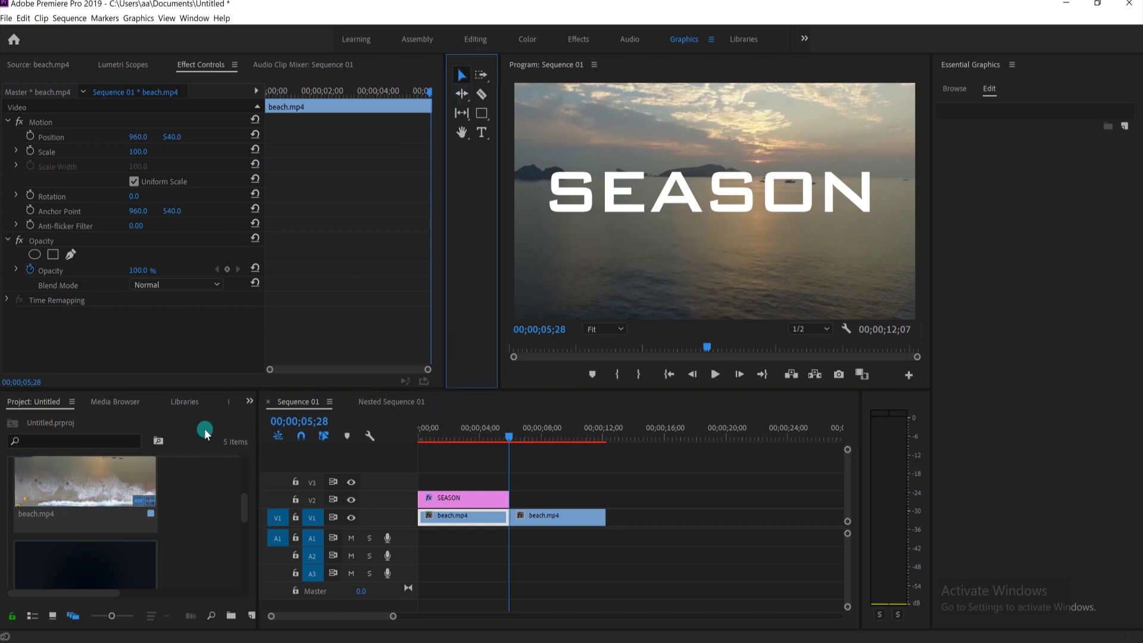
Search Effects for 'TRACK' and apply Track Matte Key to the first beach.mp4 clip
click(250, 405)
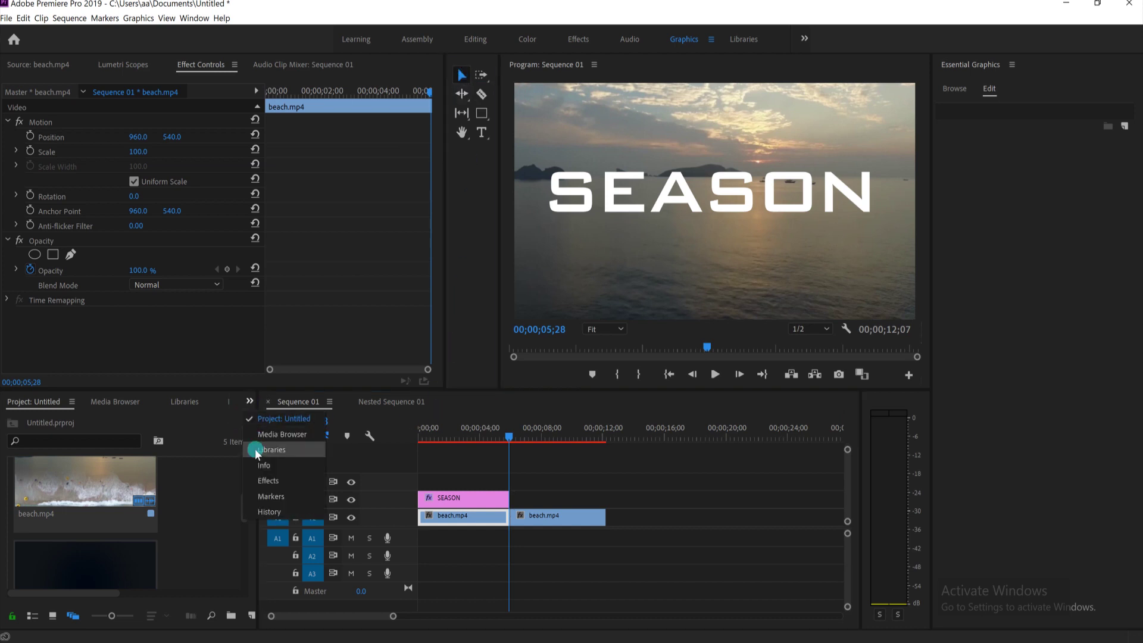
click(259, 481)
click(187, 463)
click(64, 420)
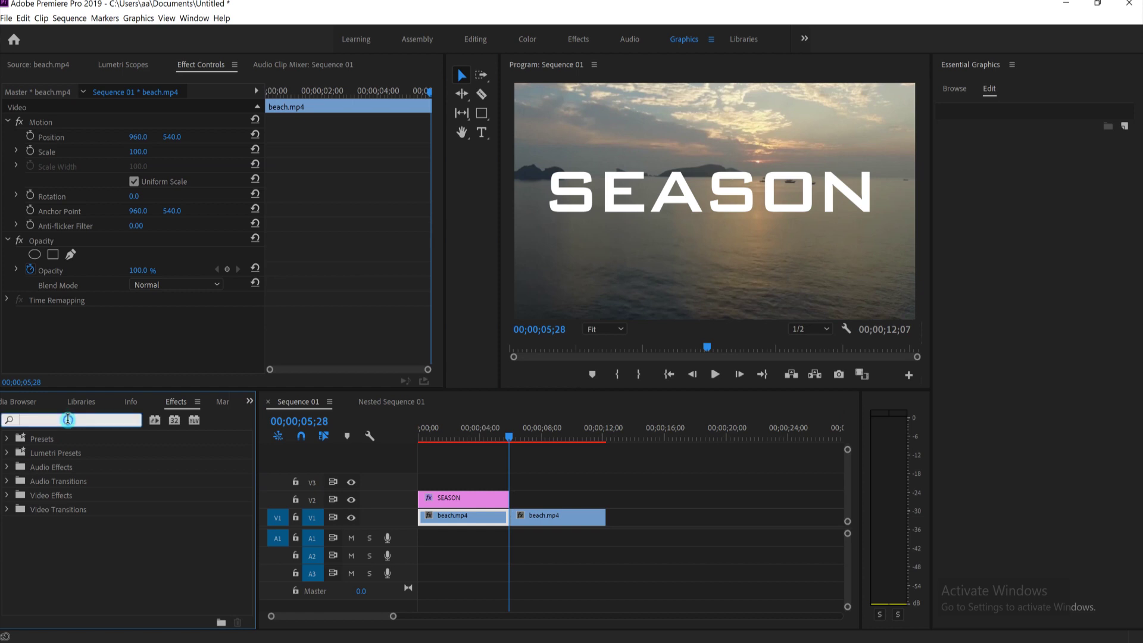
text(T)
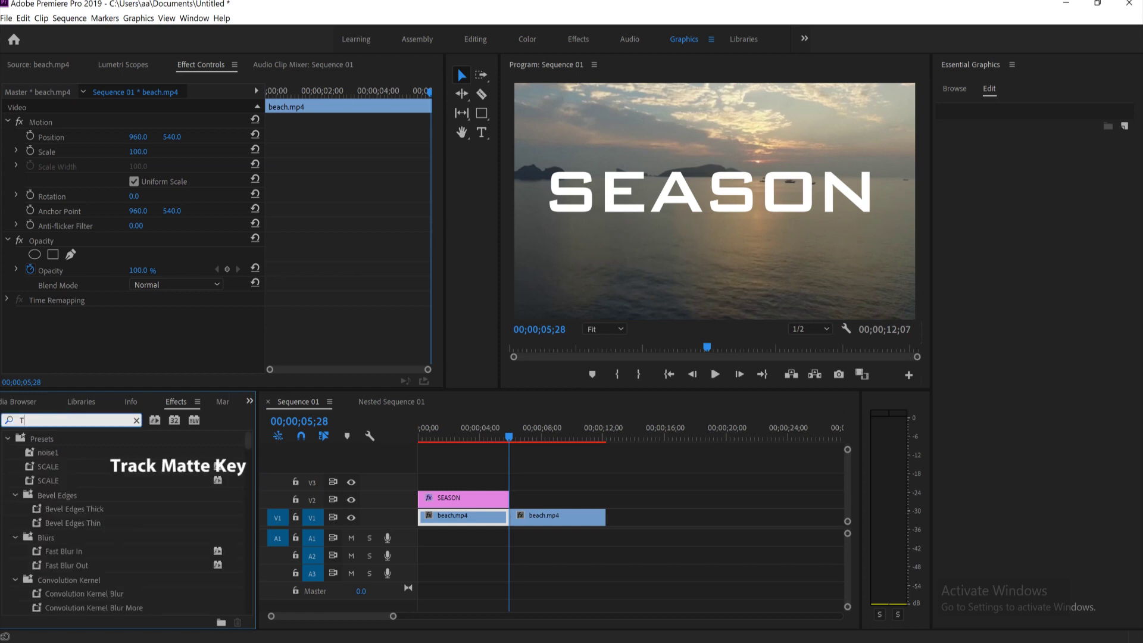
text(RACK)
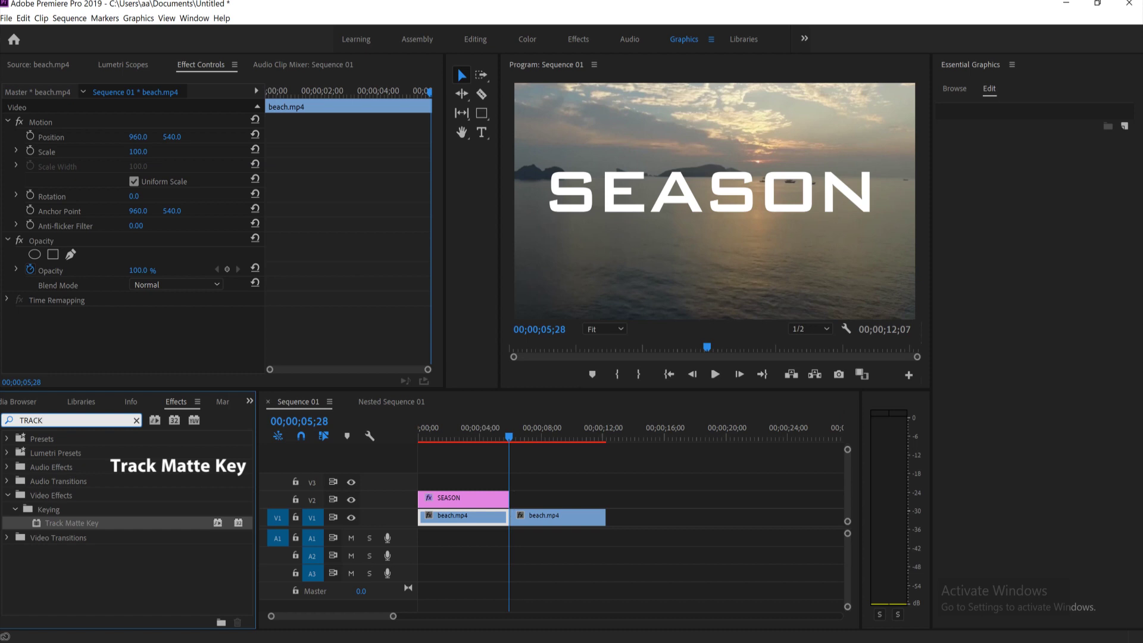
click(101, 524)
click(123, 526)
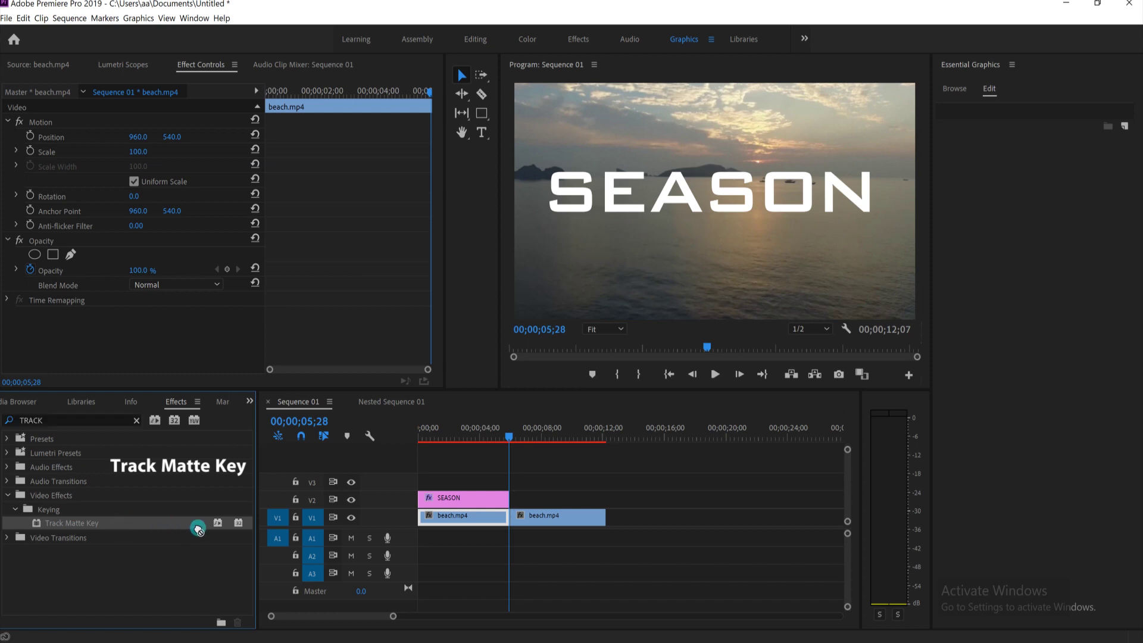
drag(126, 525, 455, 521)
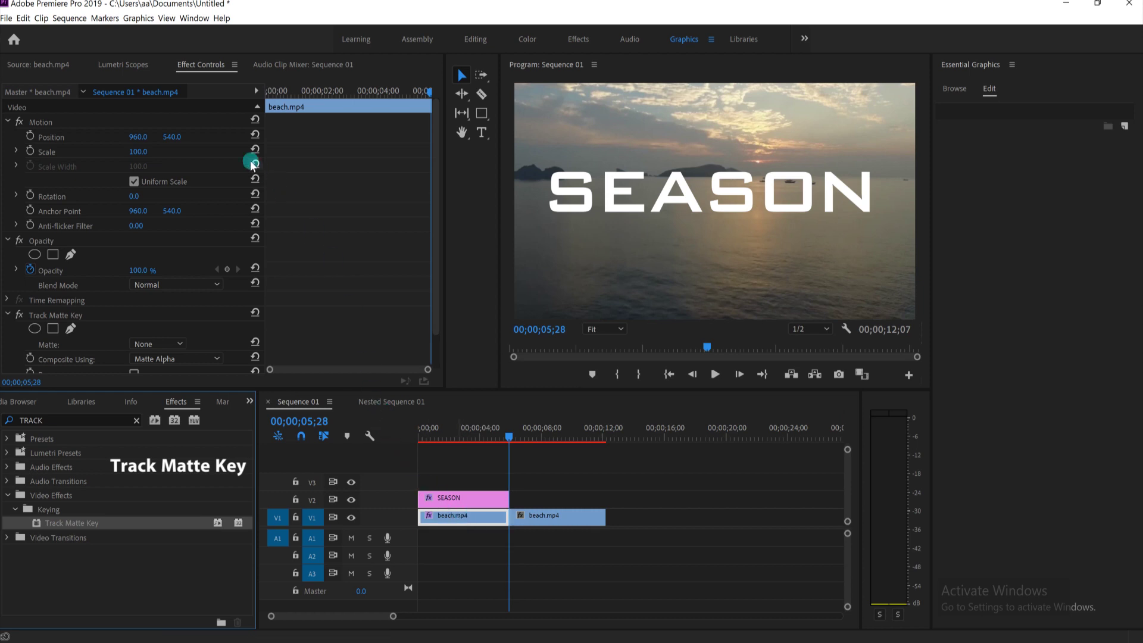
Set the Track Matte Key's Matte to Video 2 in Effect Controls
click(196, 69)
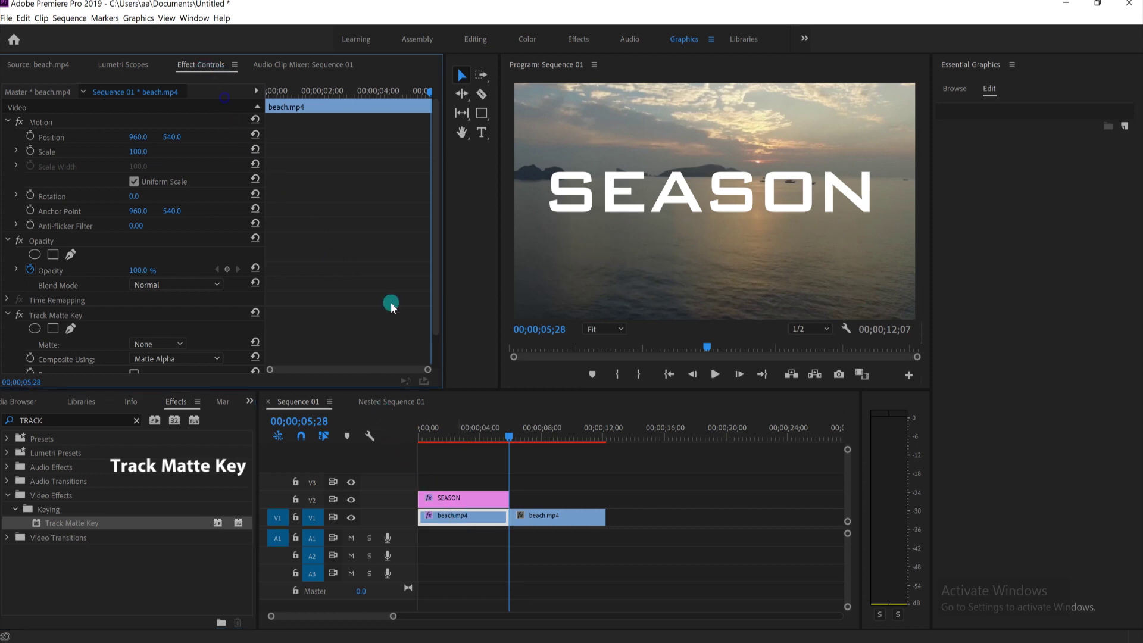
scroll(339, 261, down, 1)
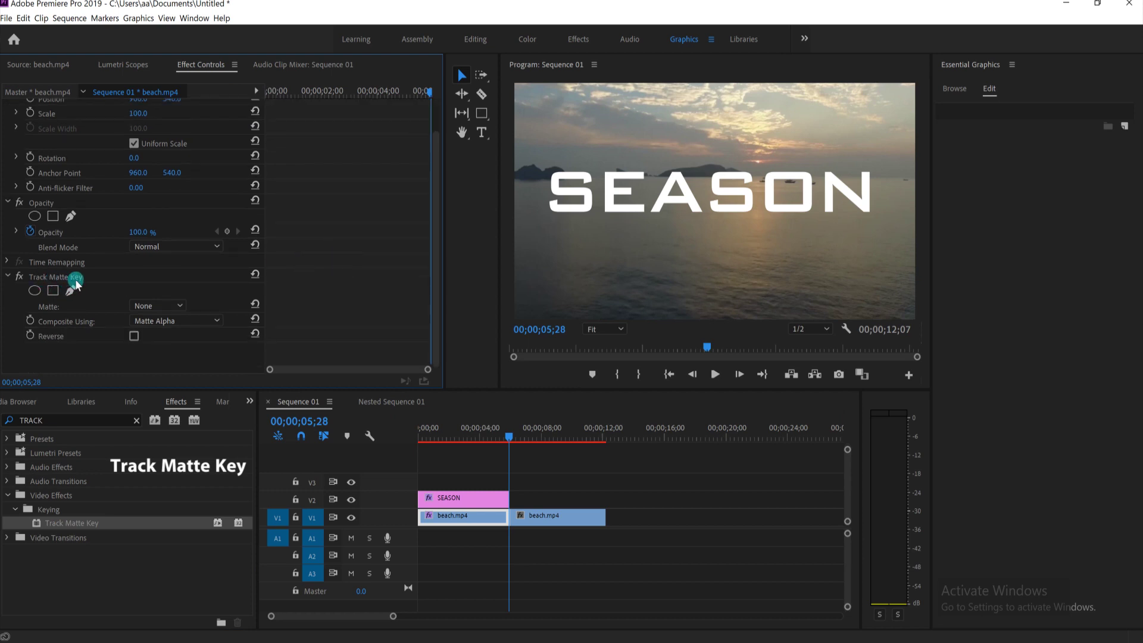
click(176, 307)
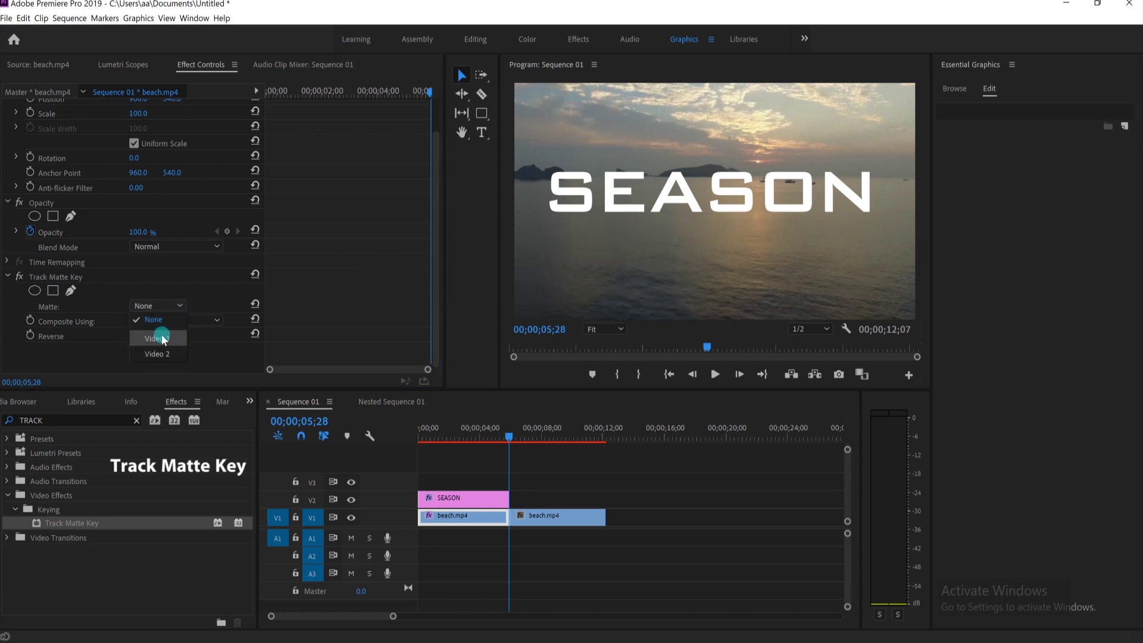
click(157, 354)
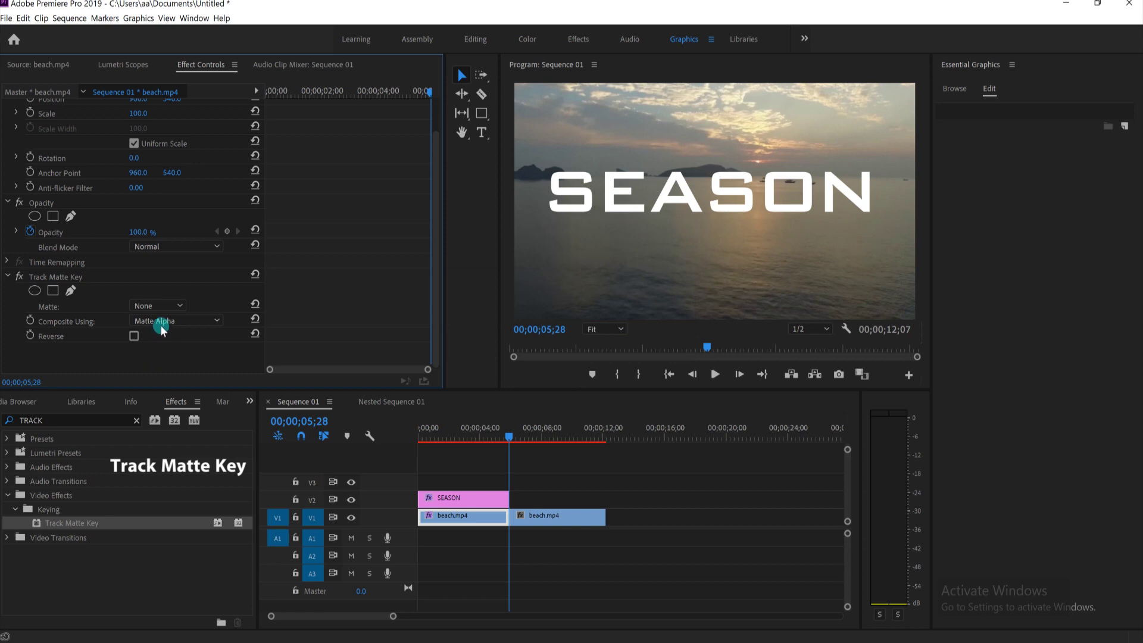
click(164, 305)
click(160, 355)
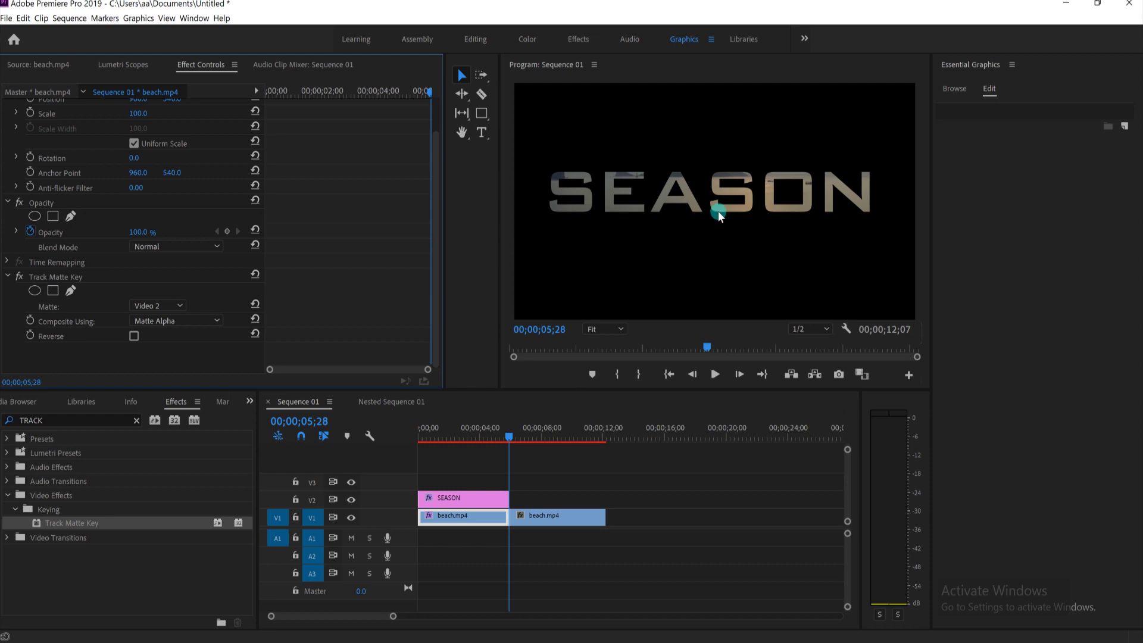
Play the sequence from the start to preview the SEASON matte effect
drag(508, 435, 417, 471)
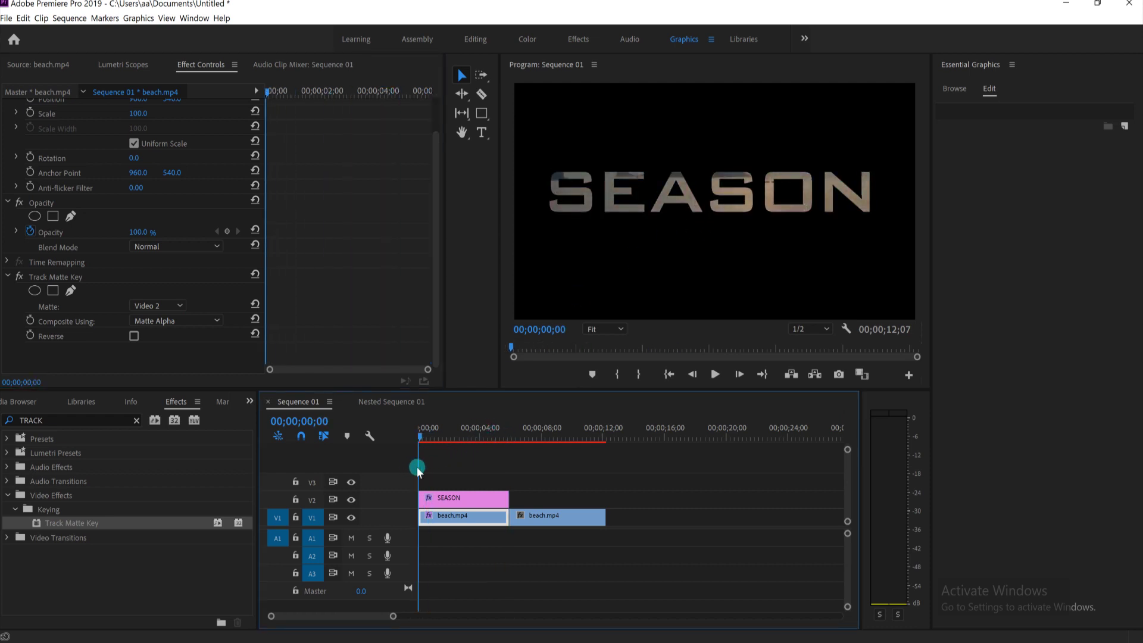
key(space)
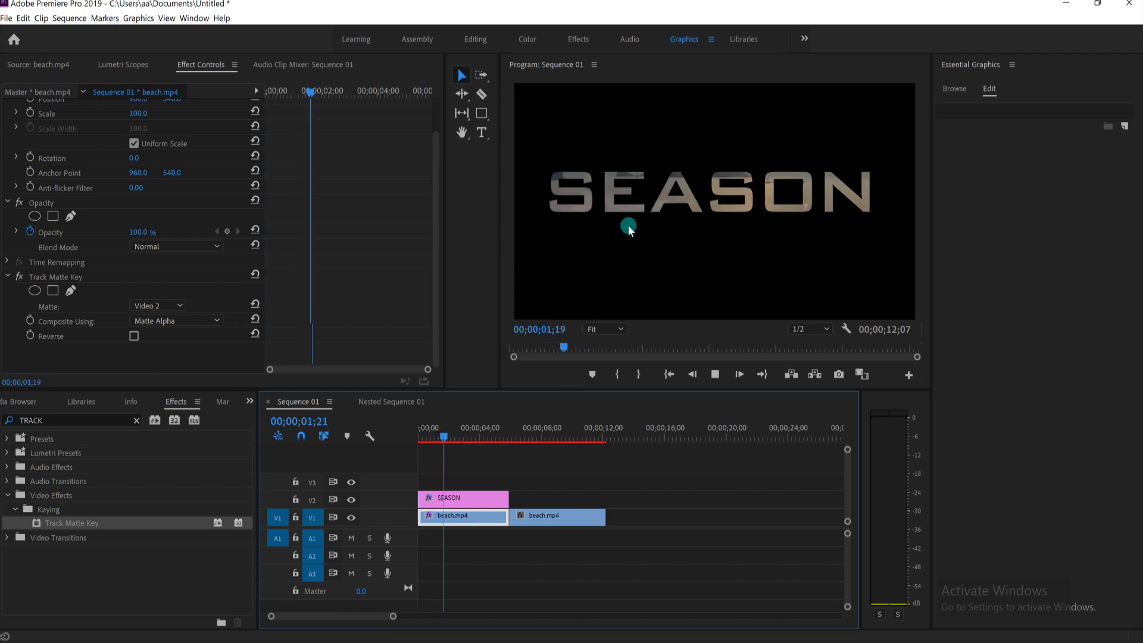
key(space)
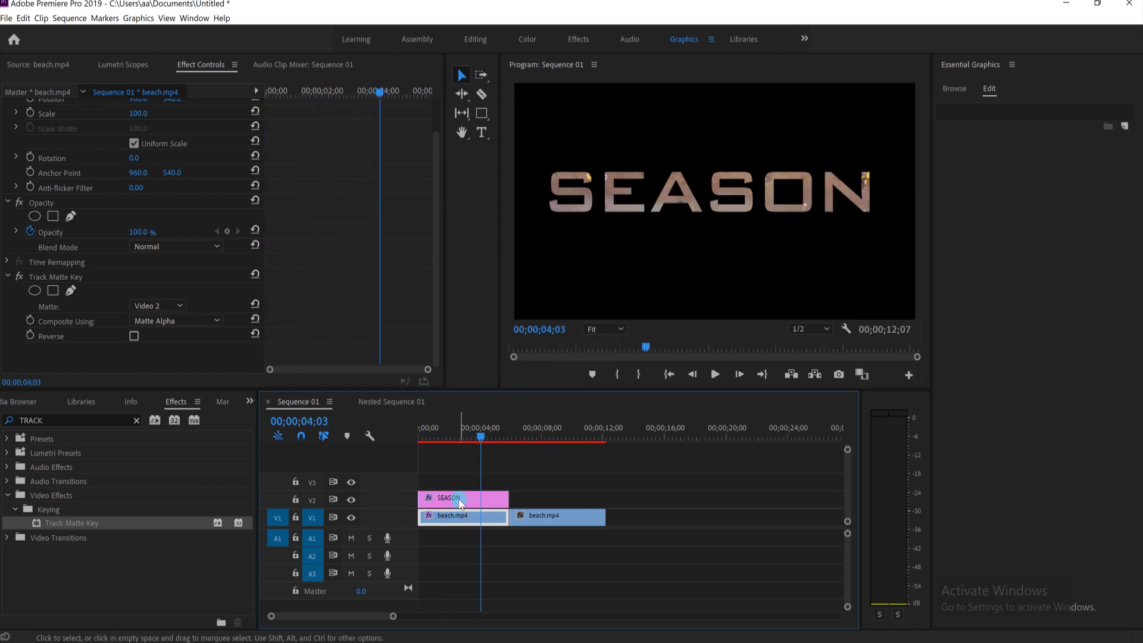
Select the SEASON graphic clip on V2 to show its properties
click(462, 502)
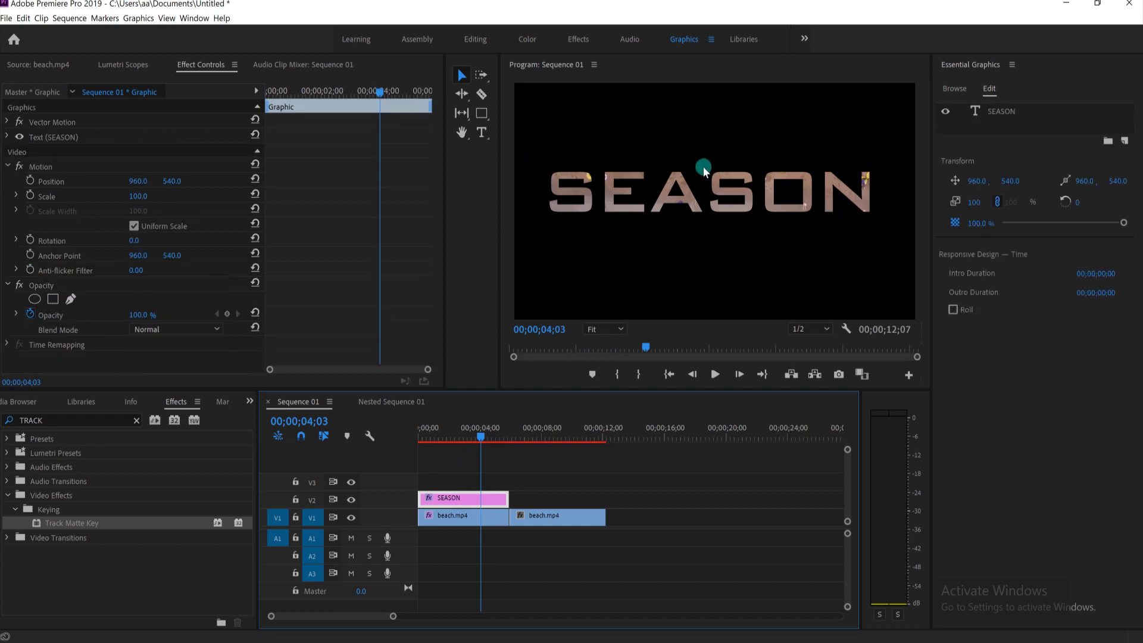
click(552, 467)
click(489, 503)
Draw a rectangle enclosing the entire SEASON lettering with the Rectangle Tool
click(484, 118)
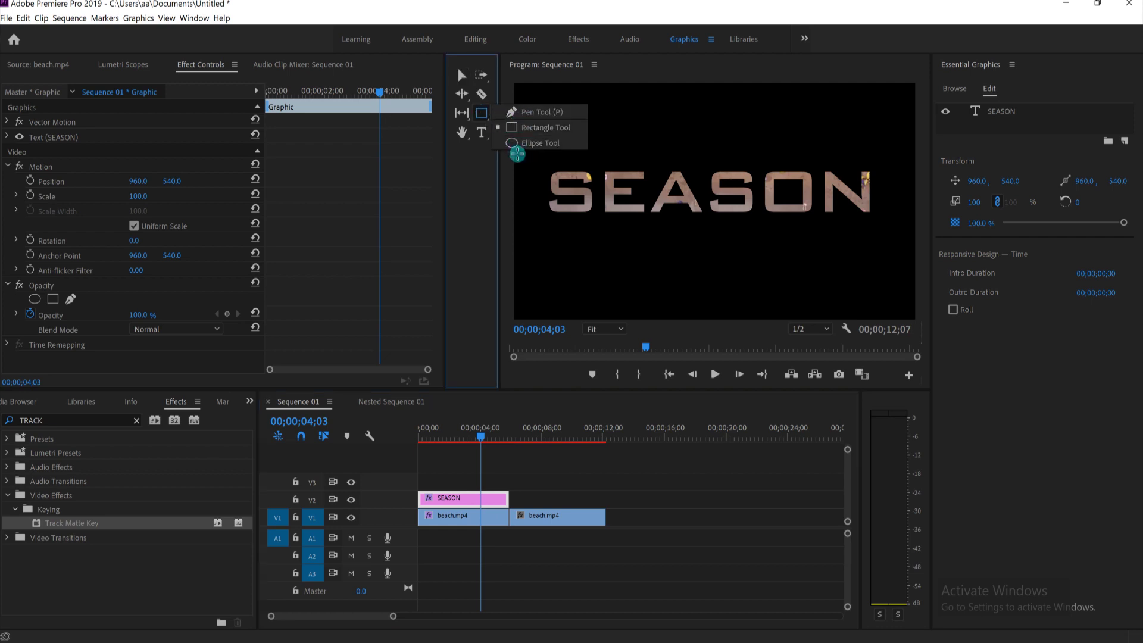
click(531, 127)
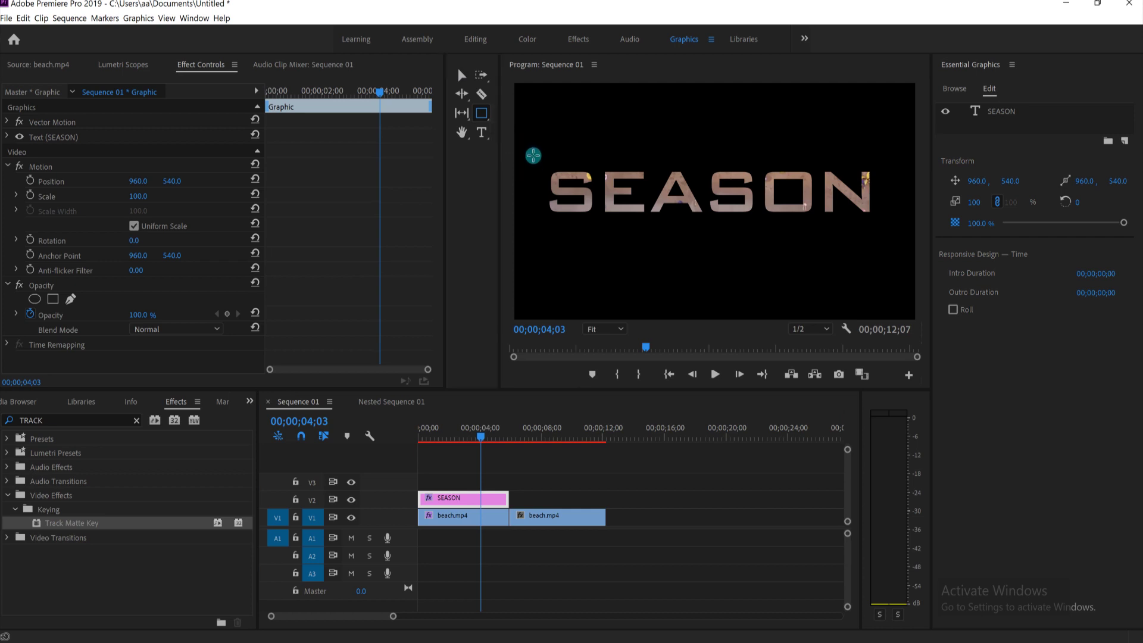
drag(536, 144, 659, 230)
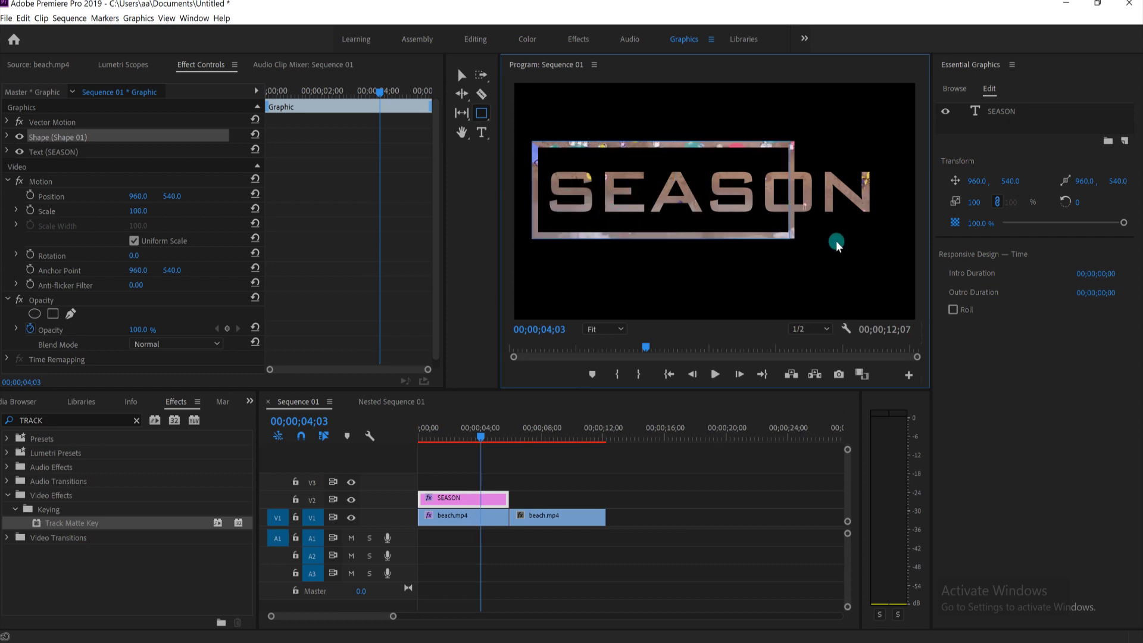
drag(689, 231, 895, 239)
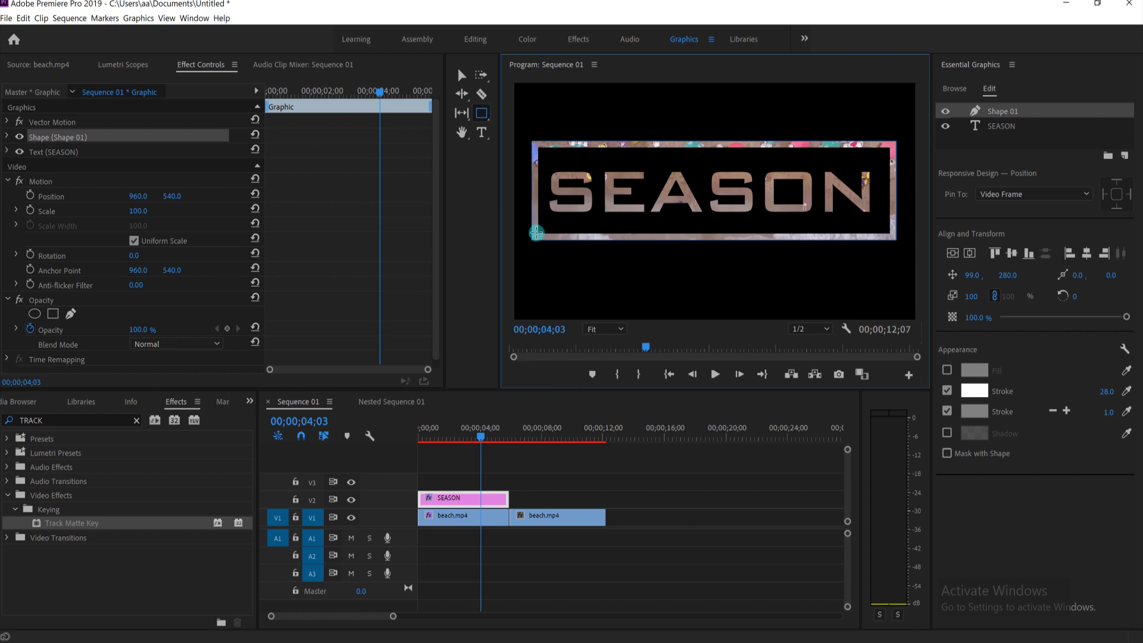
click(999, 113)
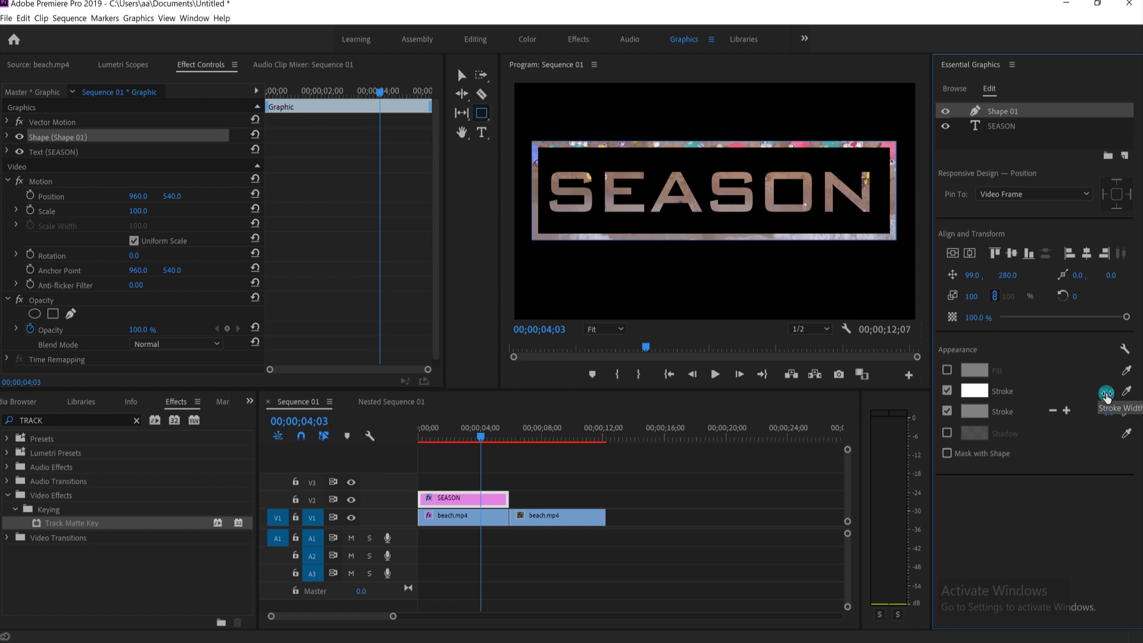
Set the frame's stroke width to 18
mouse_move(1107, 393)
mouse_down()
mouse_move(1054, 390)
mouse_move(1112, 393)
mouse_up()
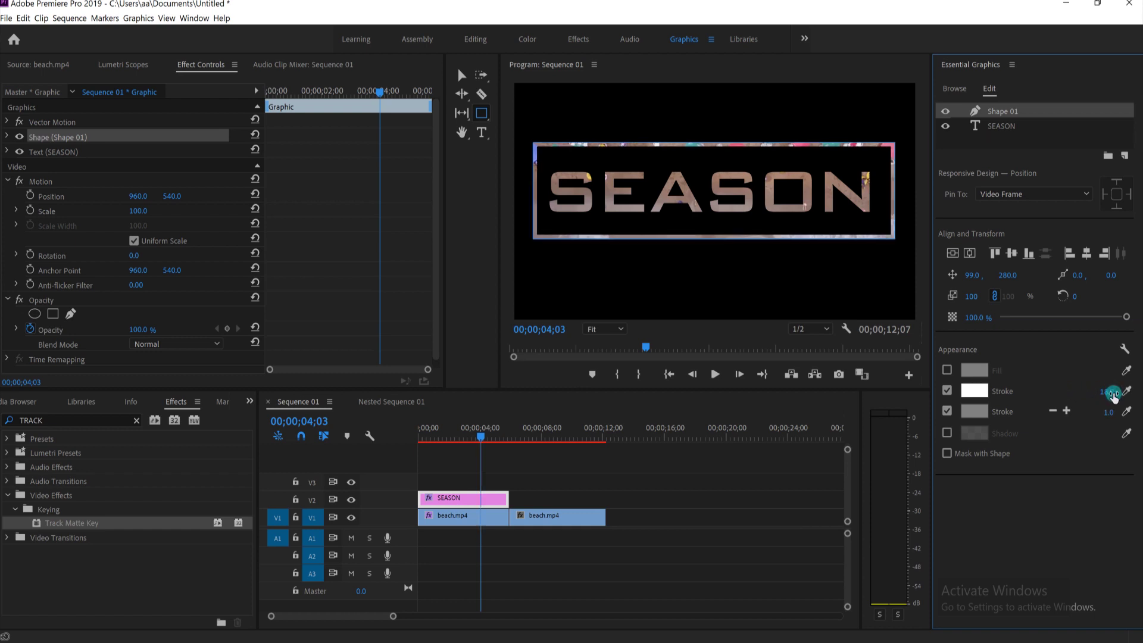
click(1094, 387)
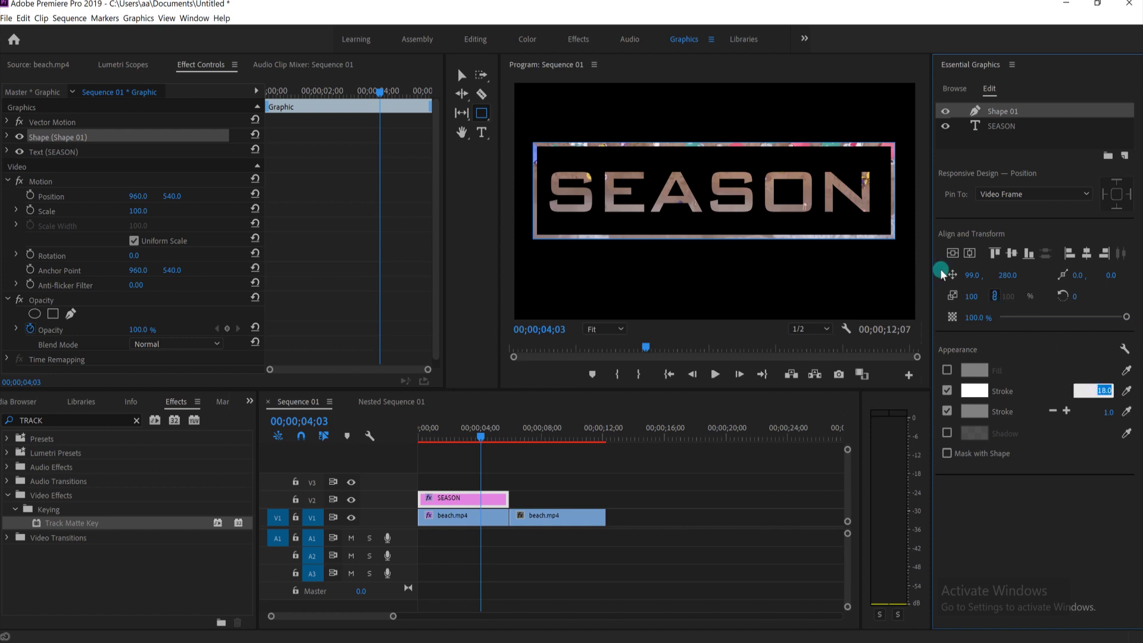
click(1095, 392)
click(1105, 393)
click(1072, 370)
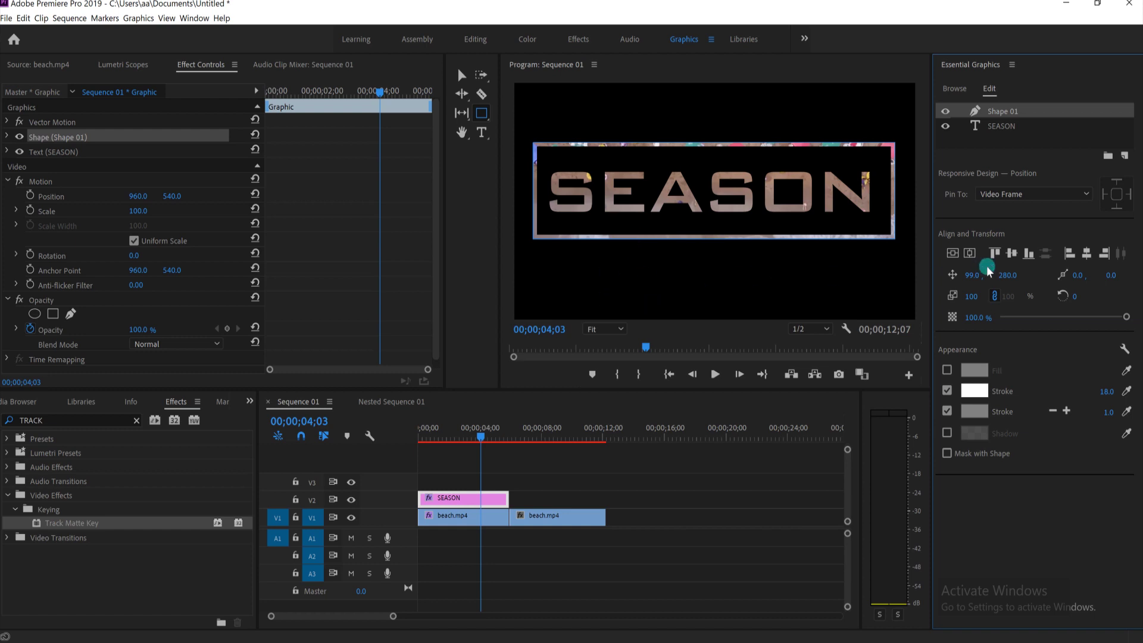
Centre the frame vertically and horizontally, then return to the Selection tool
click(952, 255)
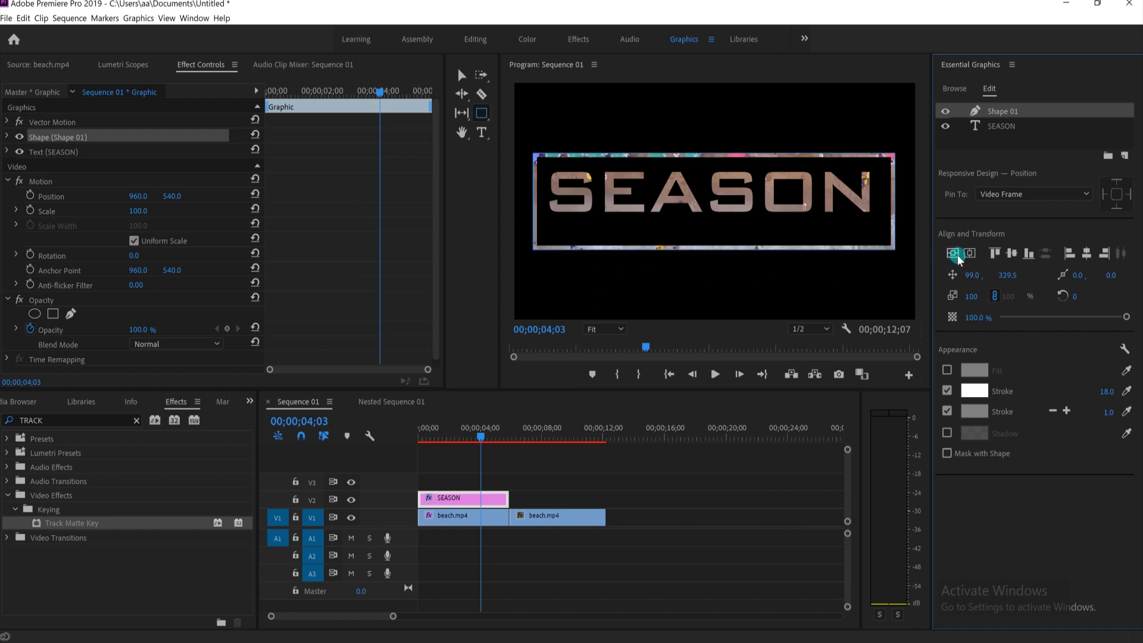
click(967, 255)
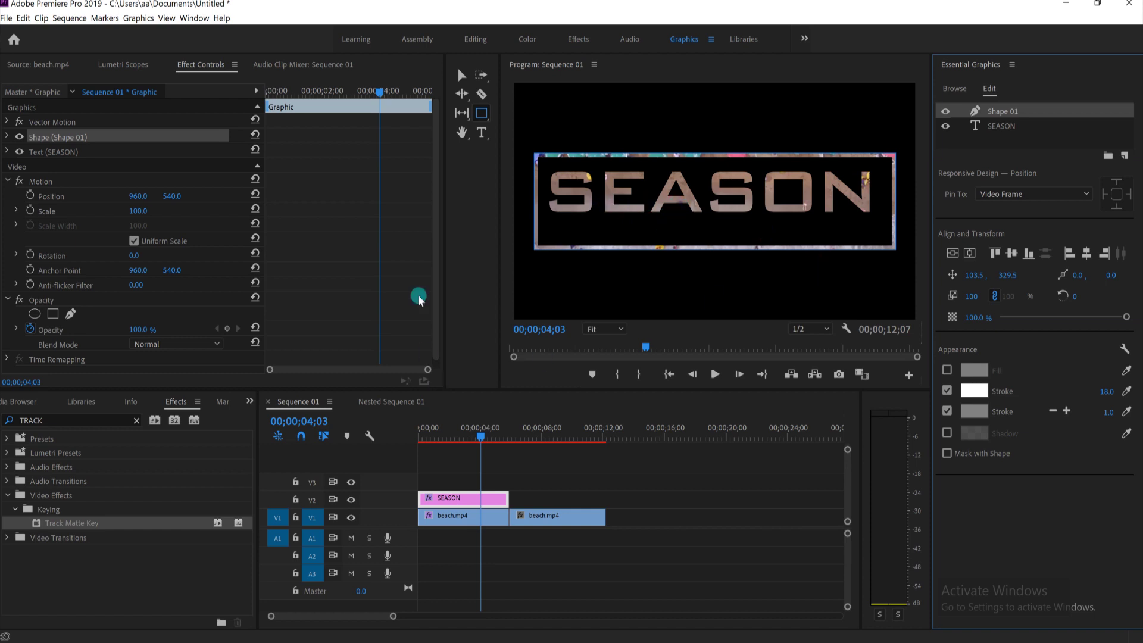
click(460, 76)
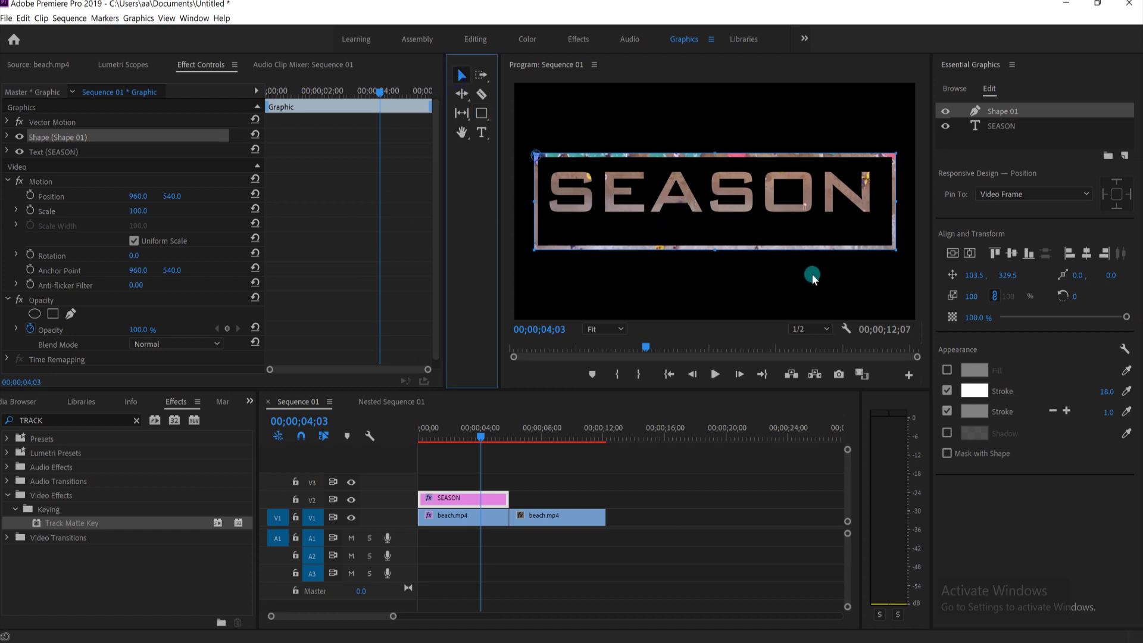
Turn on safe margins and centre the SEASON text layer vertically in the video
right_click(813, 276)
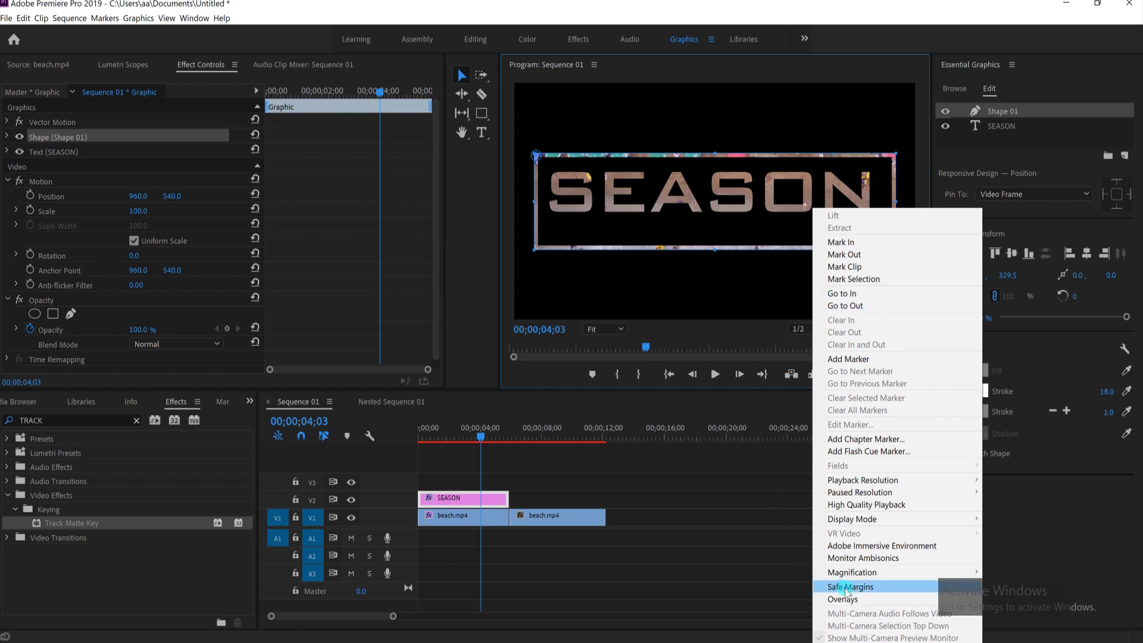
click(846, 590)
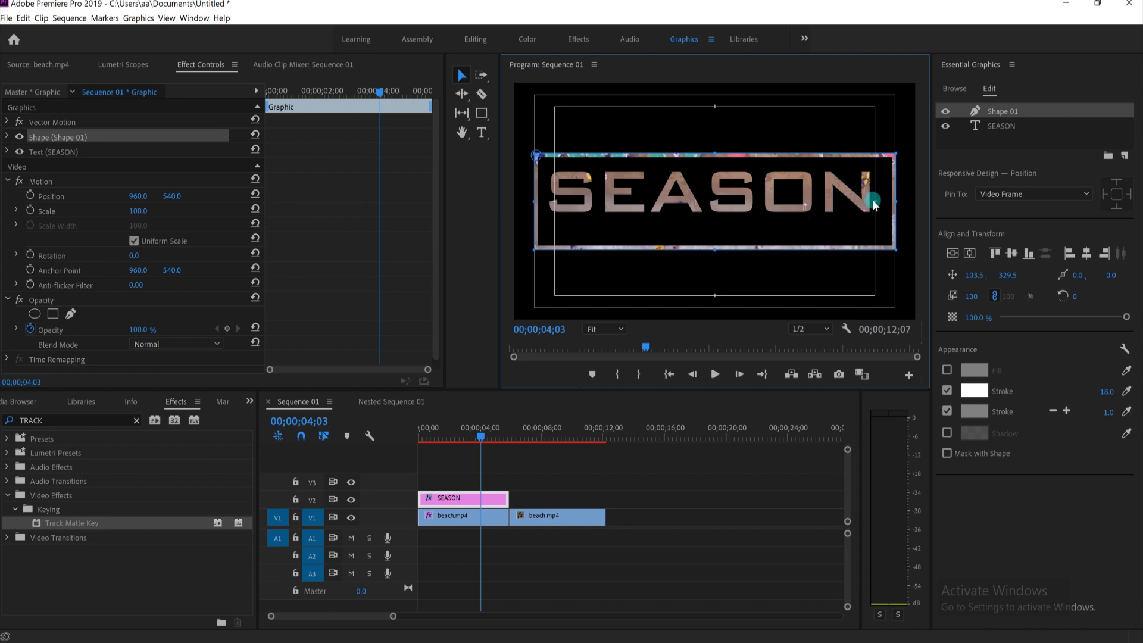
click(991, 126)
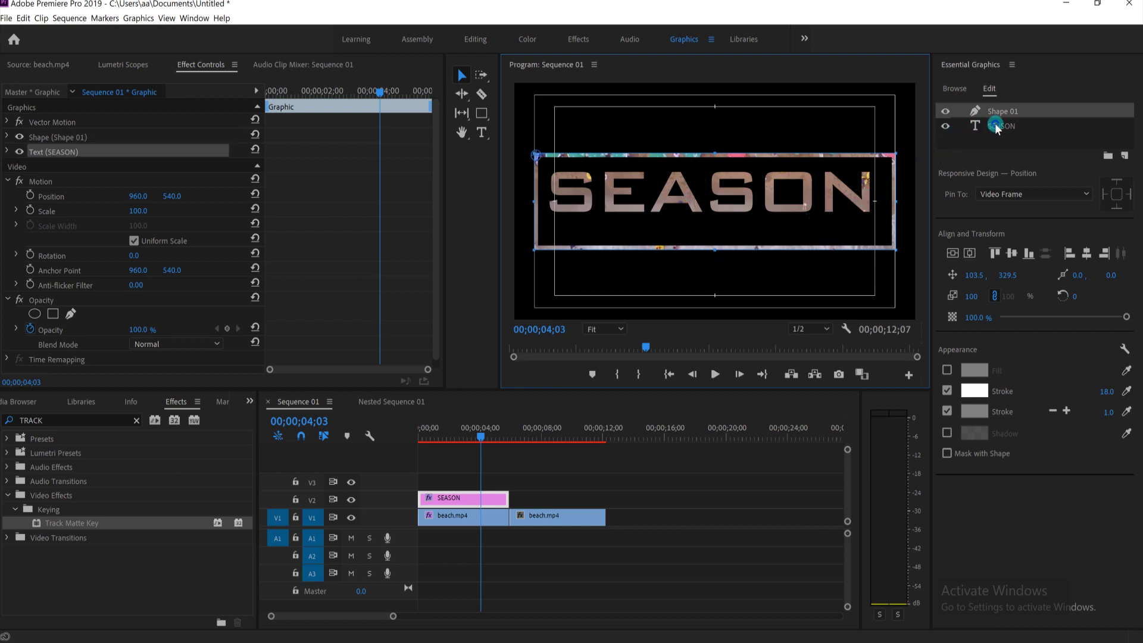
click(955, 254)
Nudge the SEASON text down and re-centre it horizontally inside the rectangular frame
drag(693, 212, 698, 211)
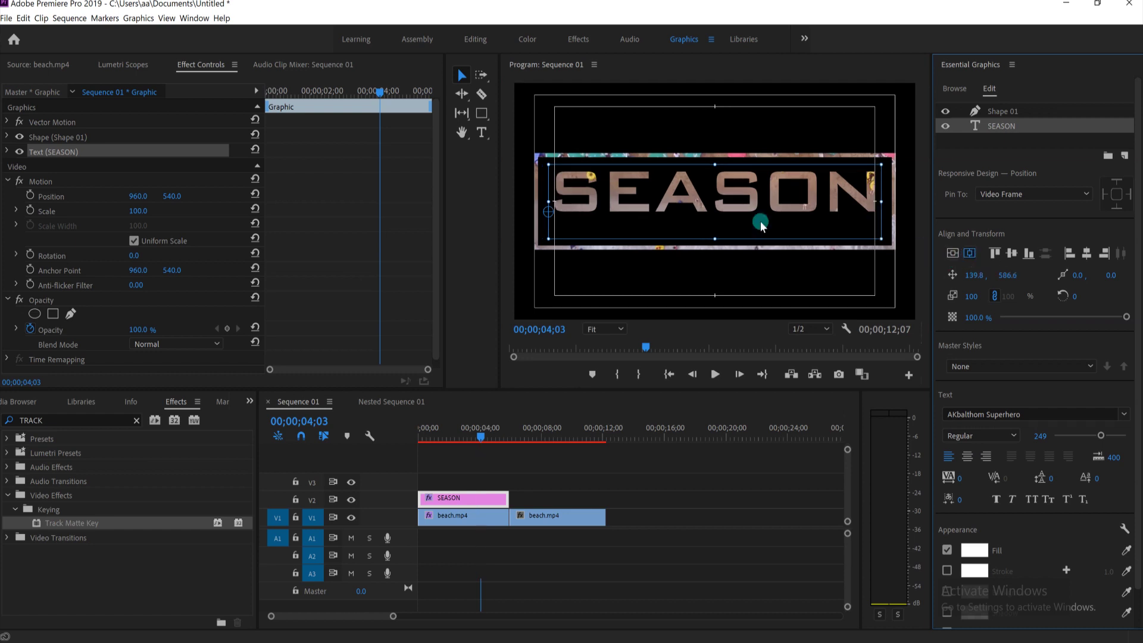
click(969, 254)
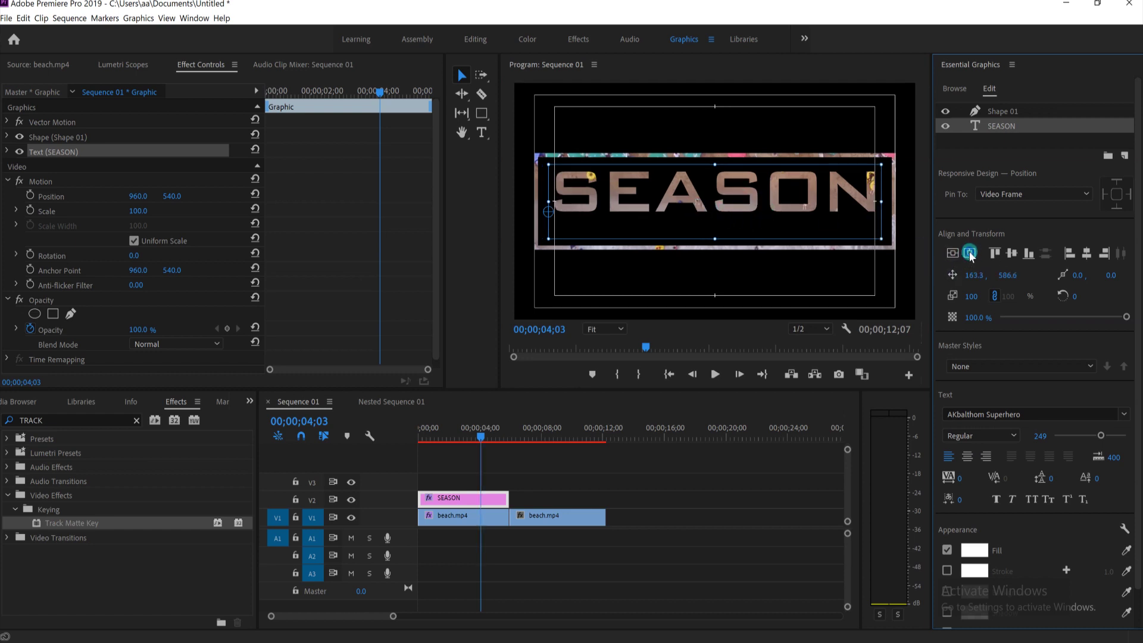
click(717, 205)
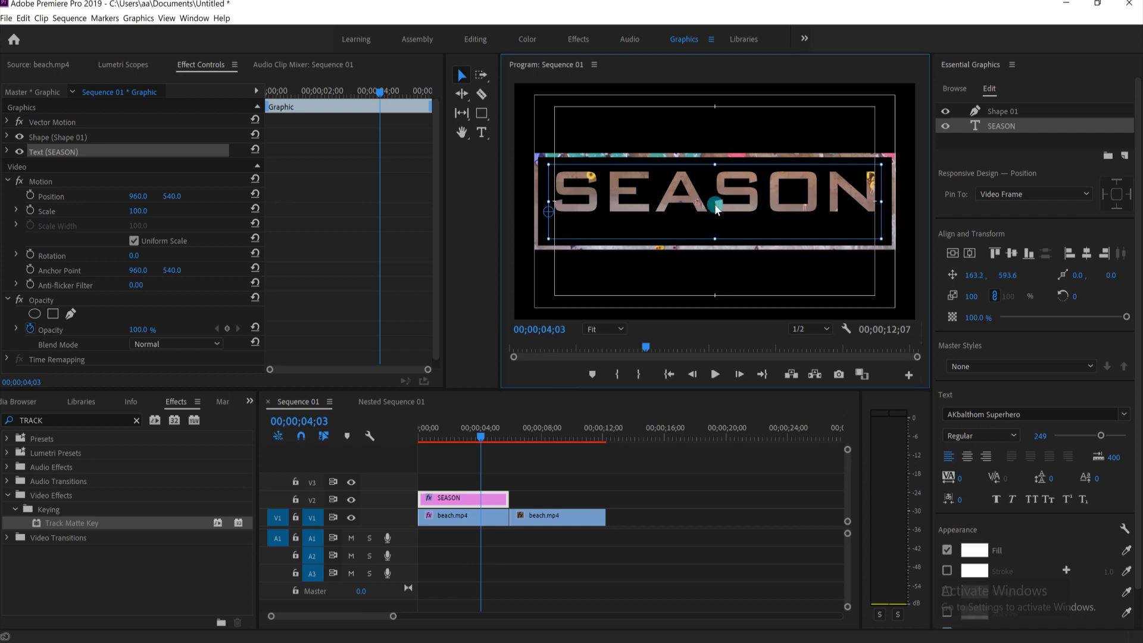
key(shift+Down)
key(shift+Down)
key(shift+Down)
key(shift+Down)
key(shift+Down)
key(shift+Down)
key(shift+Down)
key(Down)
key(Down)
key(Down)
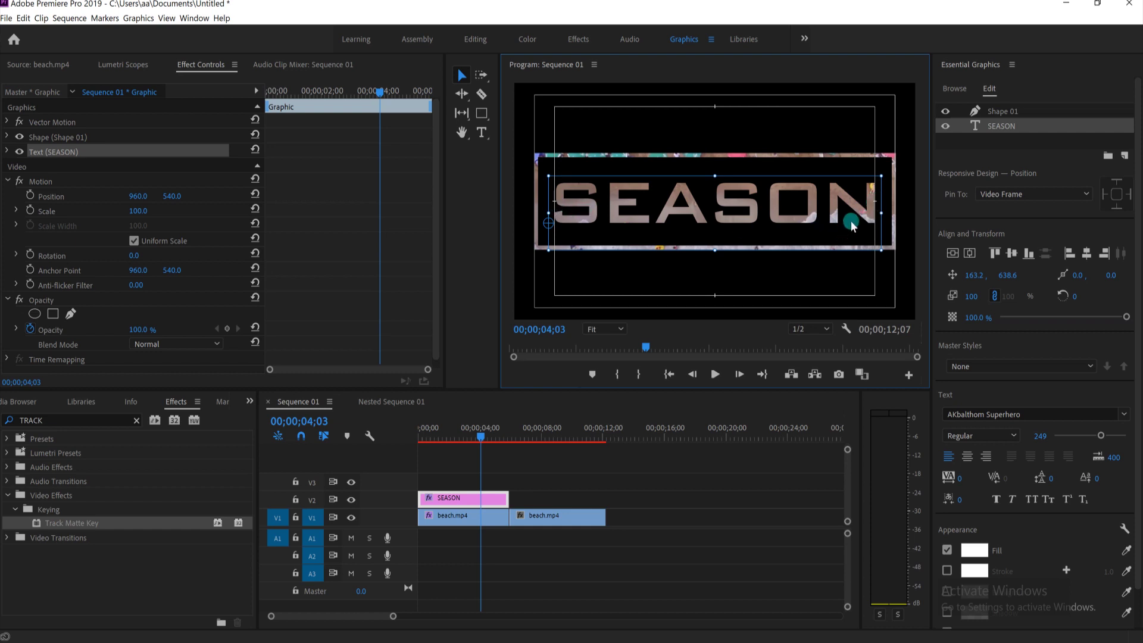
drag(804, 203, 803, 201)
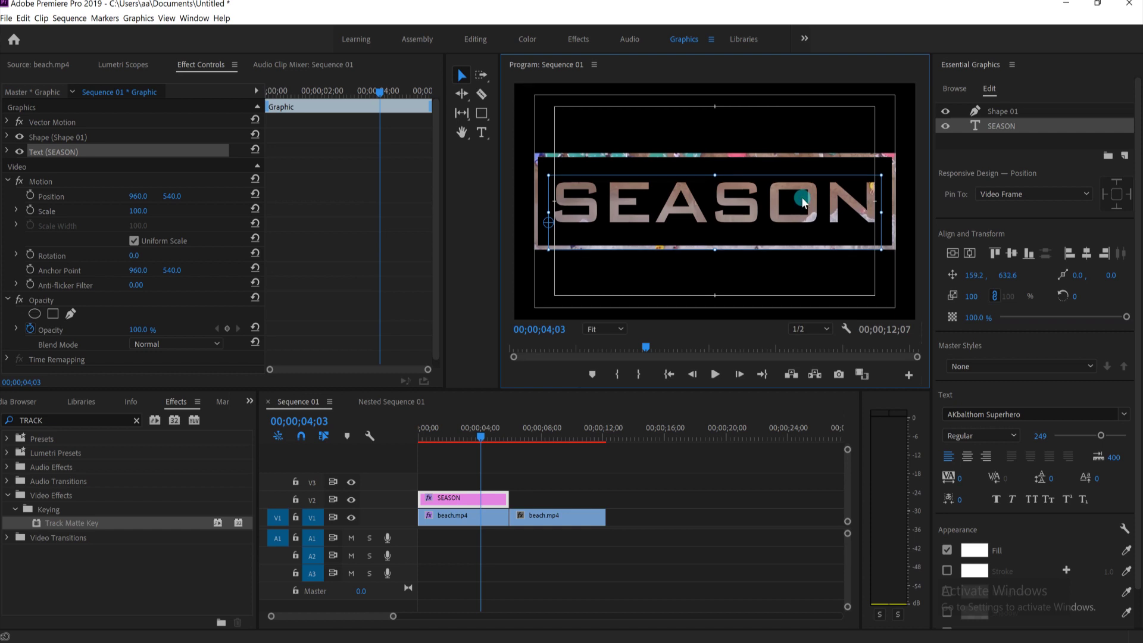
click(974, 253)
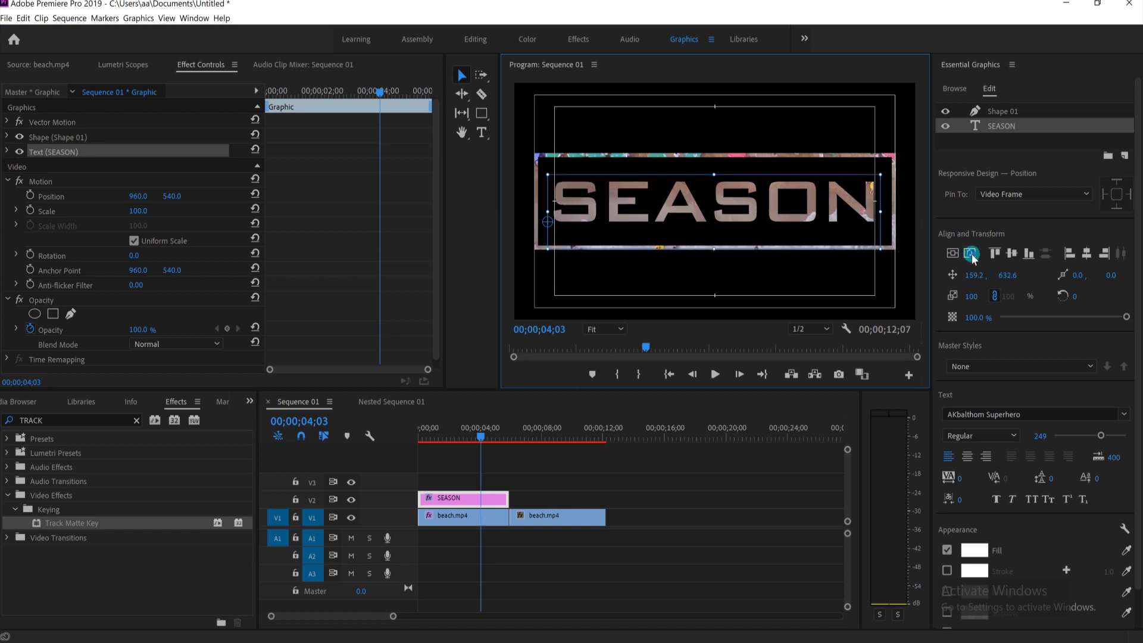
click(632, 491)
click(662, 224)
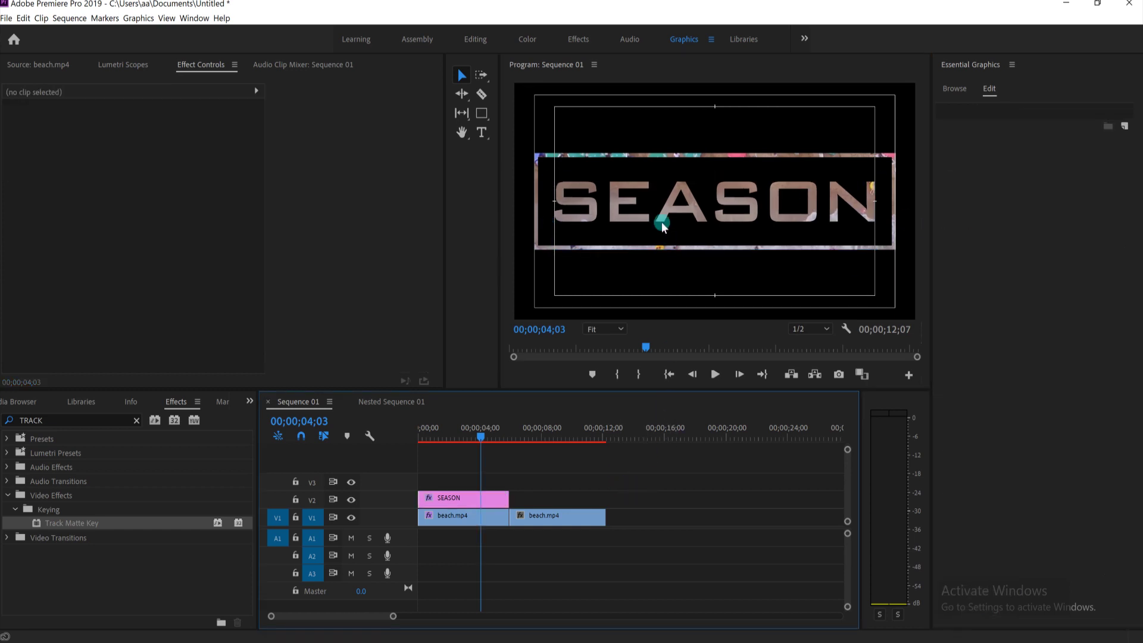
Hide safe margins, replay from the start, and select the SEASON graphic clip at 00;00;02;28
right_click(831, 231)
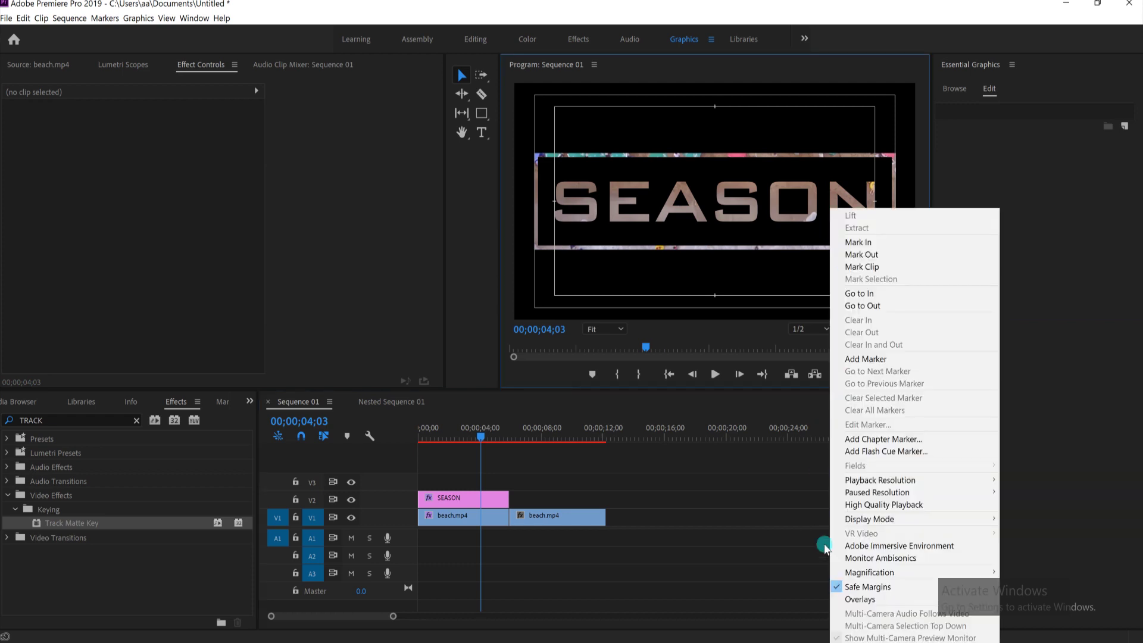
click(844, 587)
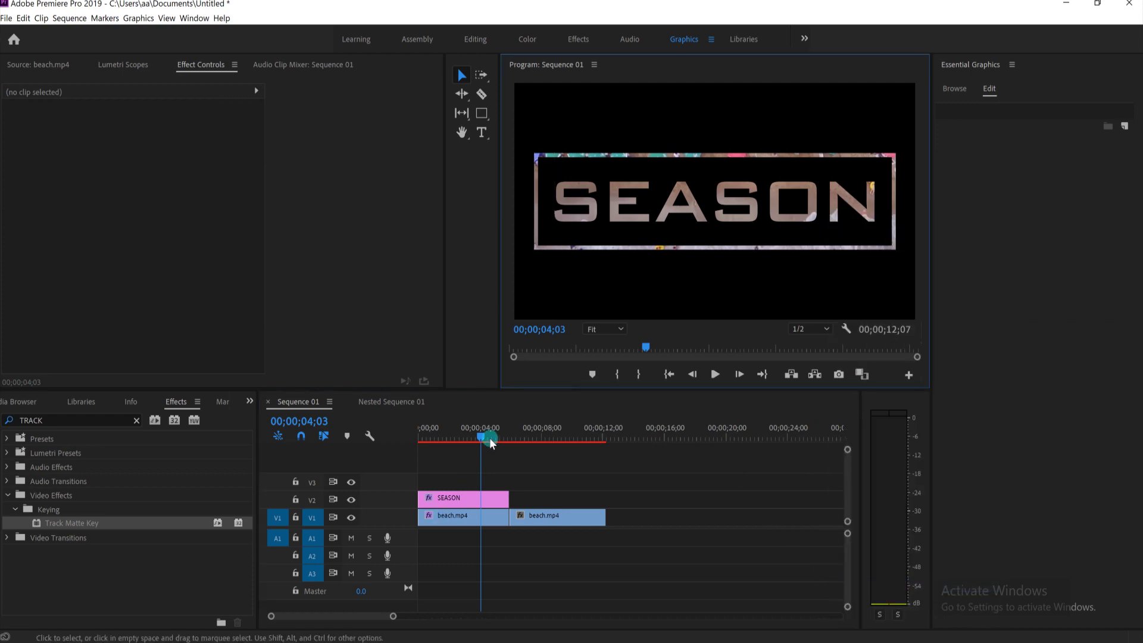
click(505, 466)
key(Home)
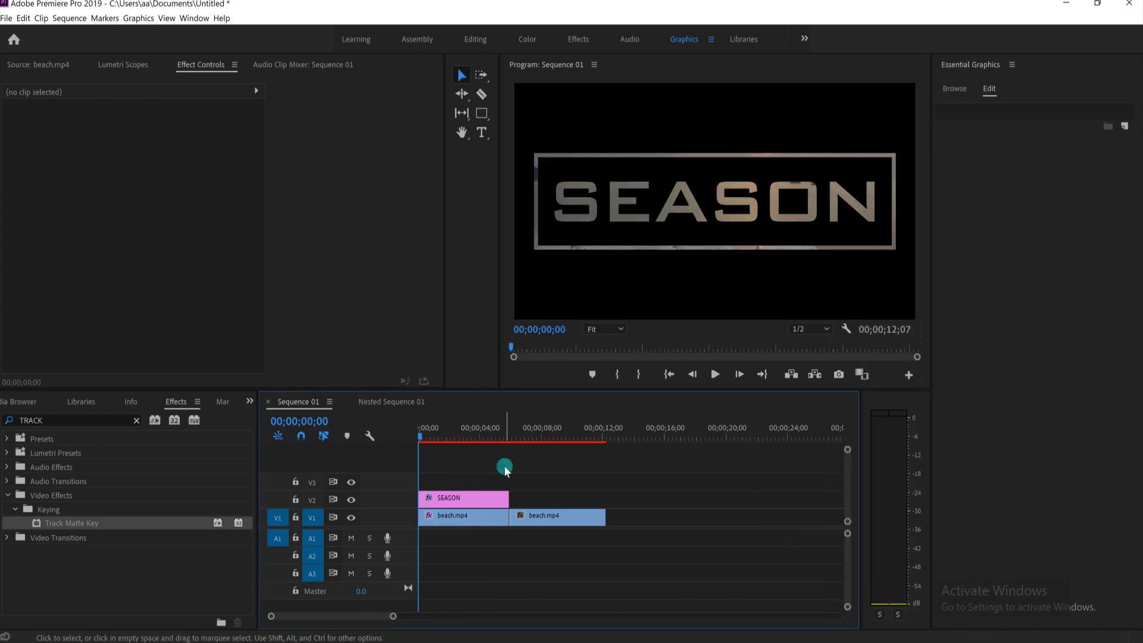
key(space)
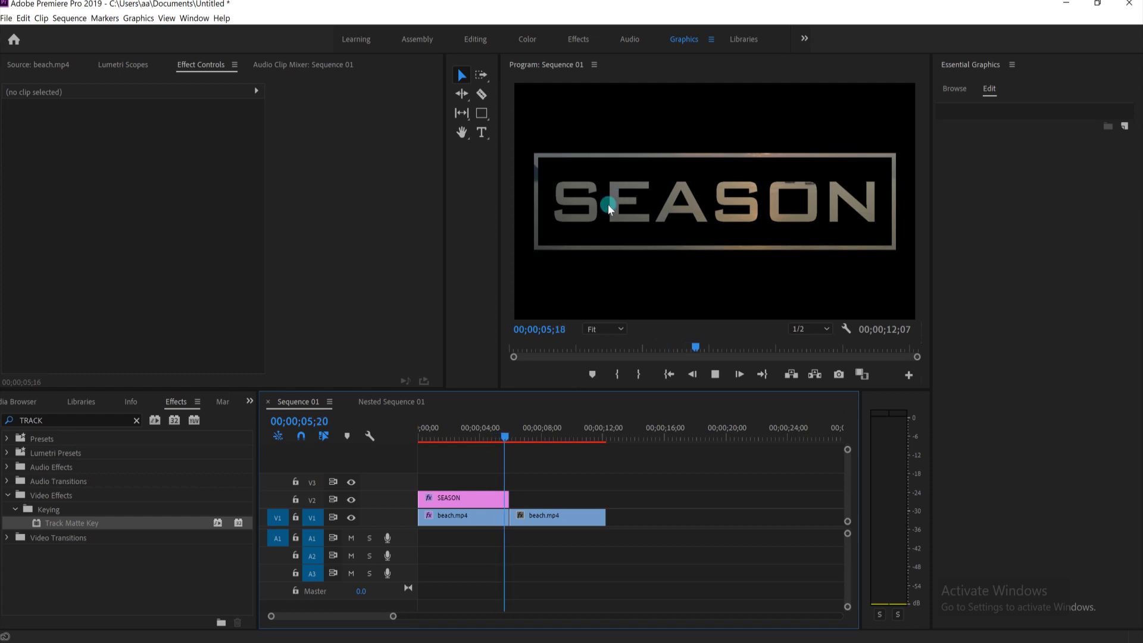
key(space)
drag(501, 436, 464, 437)
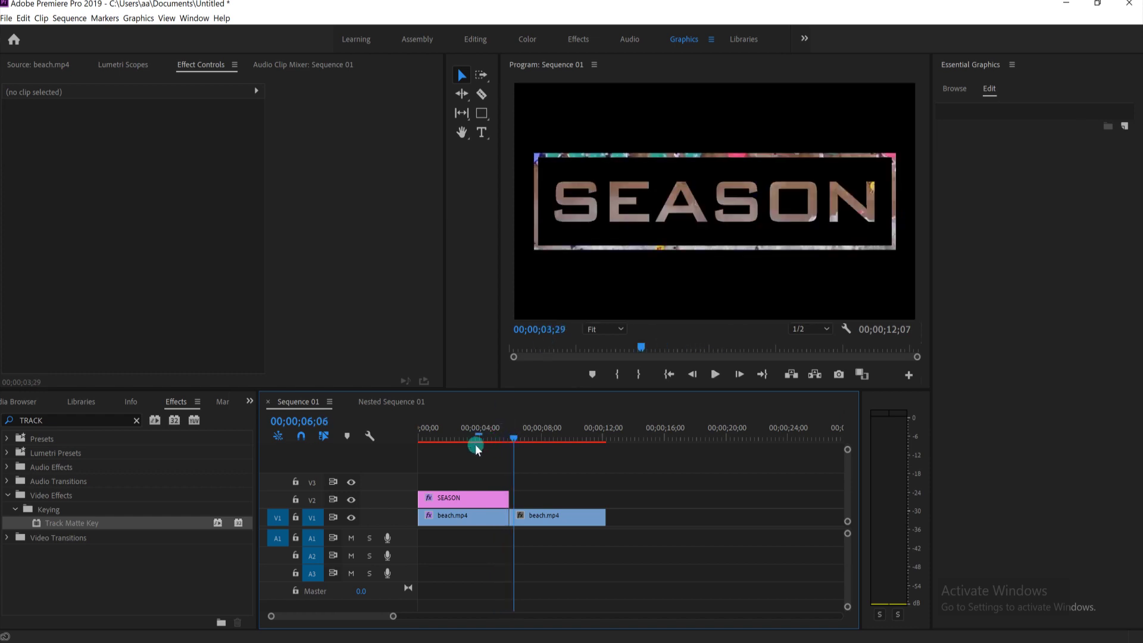
click(469, 503)
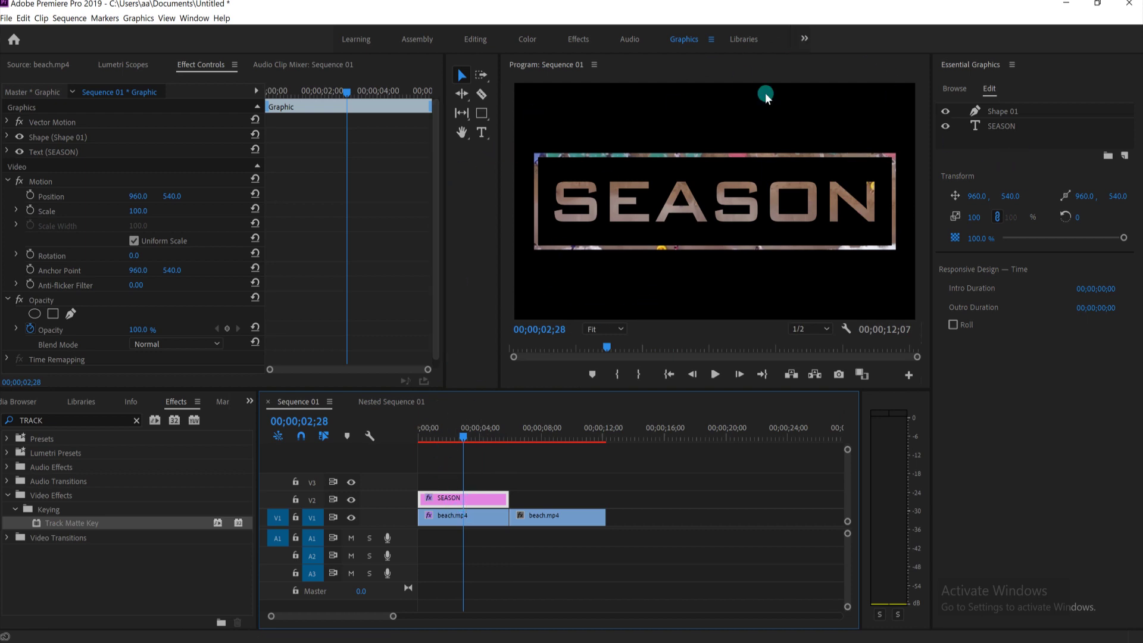
Draw a second rectangle across the Program monitor with a stroke width of 23
click(479, 115)
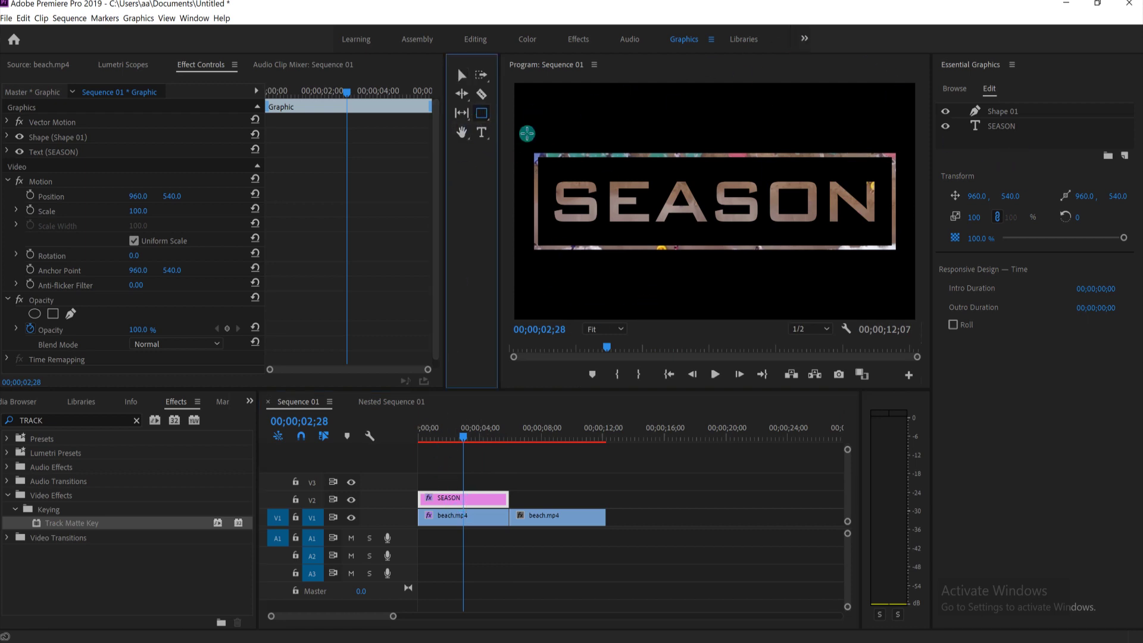
drag(518, 86, 618, 207)
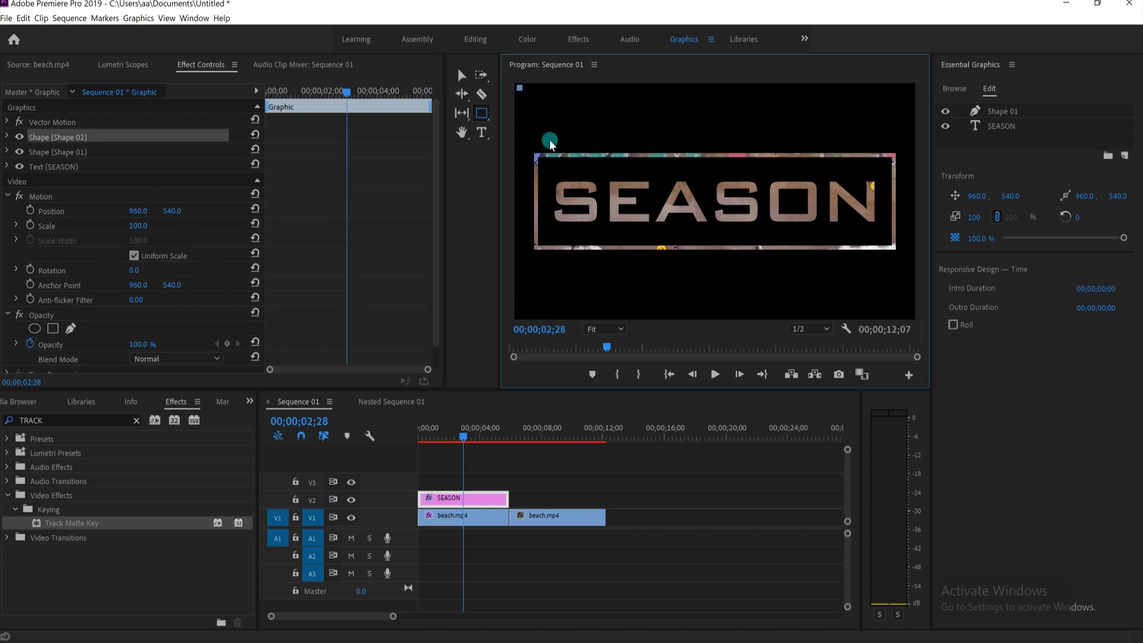
drag(718, 290, 911, 307)
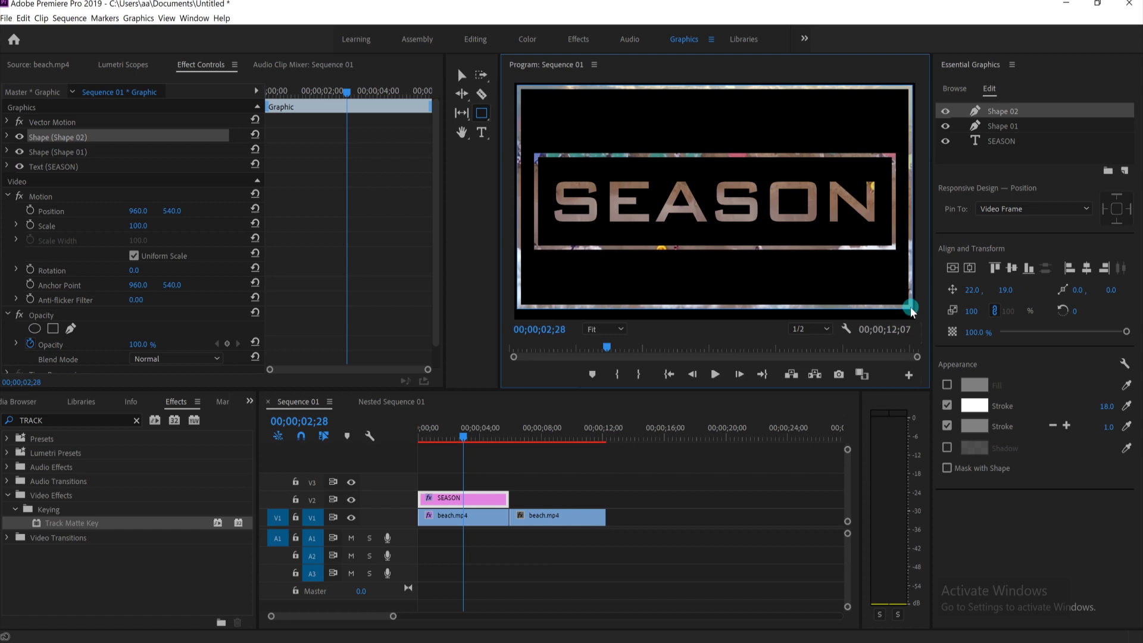
drag(910, 306, 910, 307)
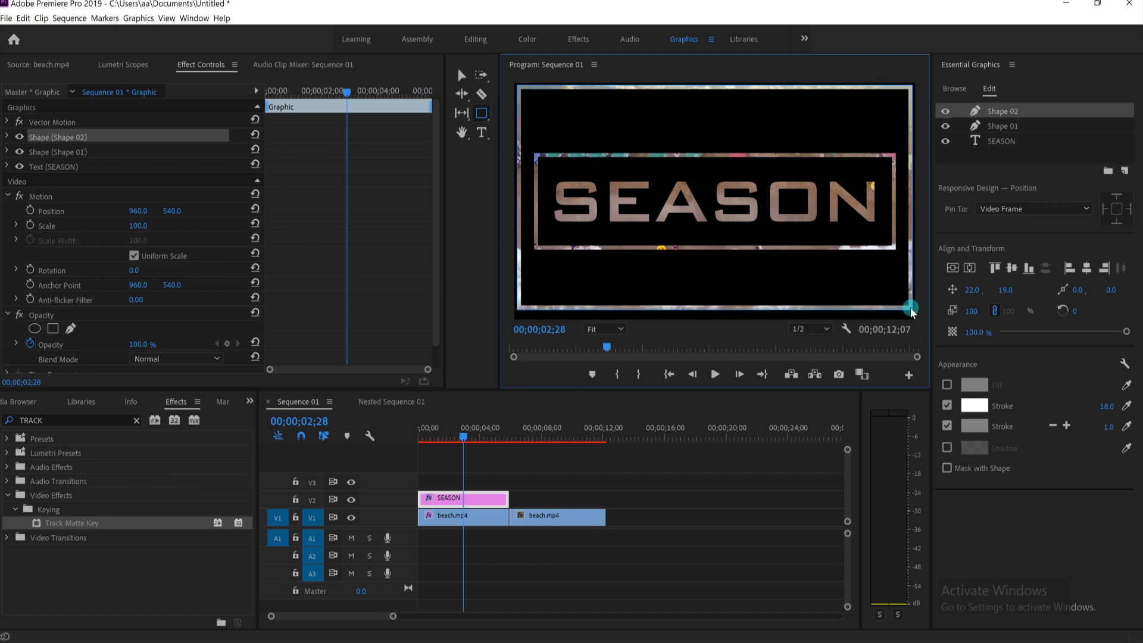
click(1106, 407)
text(23)
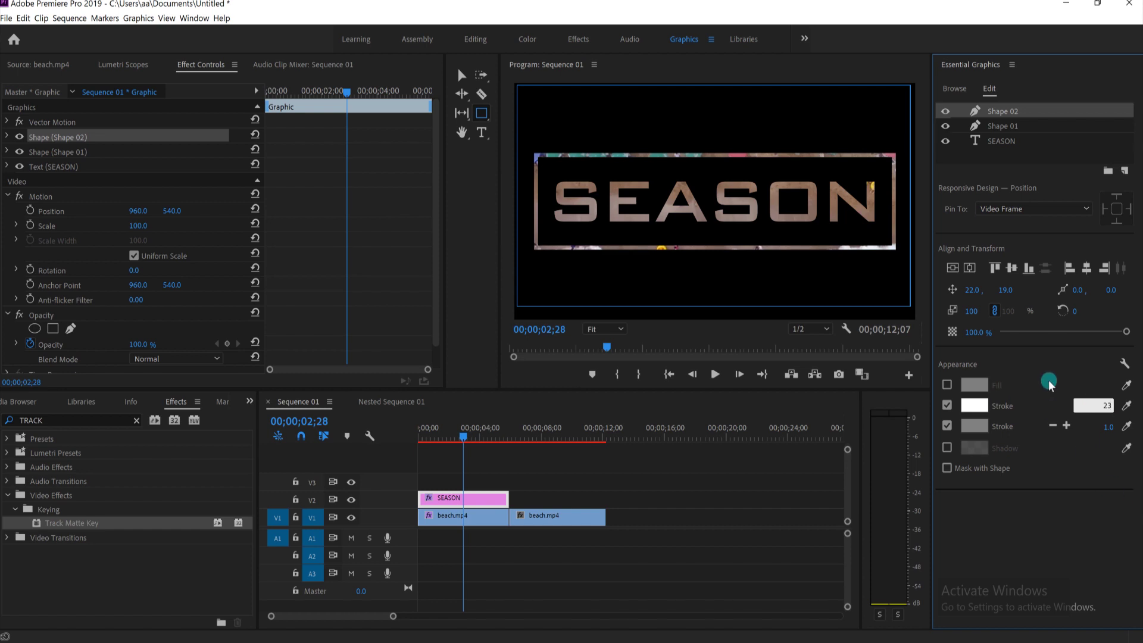
click(1049, 382)
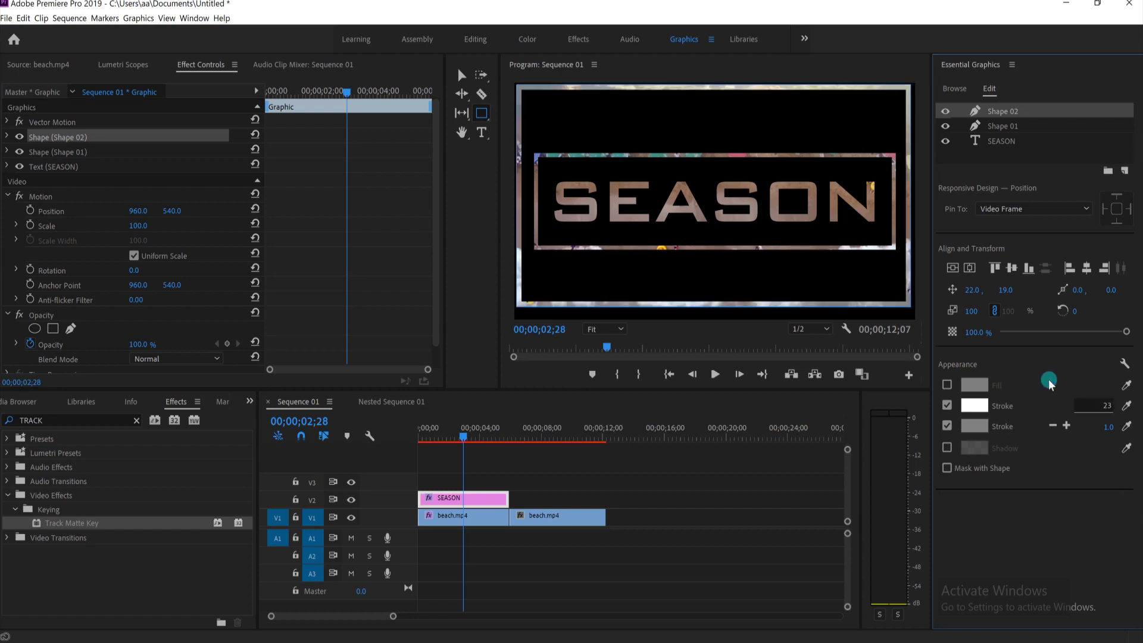
Drag the rectangle's bottom, right and left edges out to the video frame edges
click(462, 75)
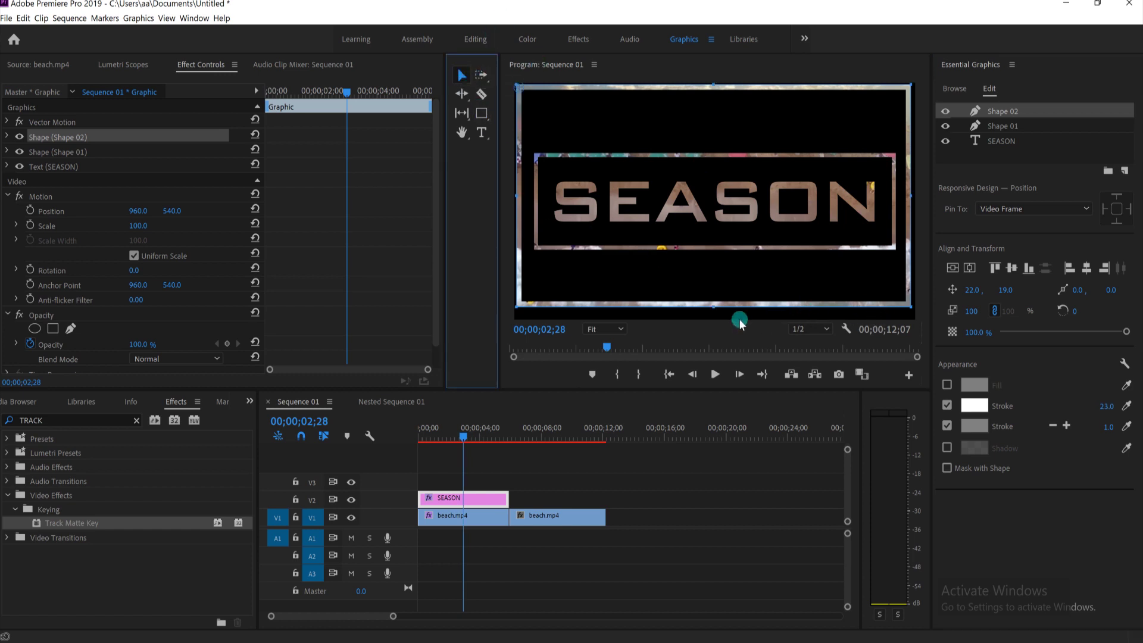
drag(715, 309, 714, 321)
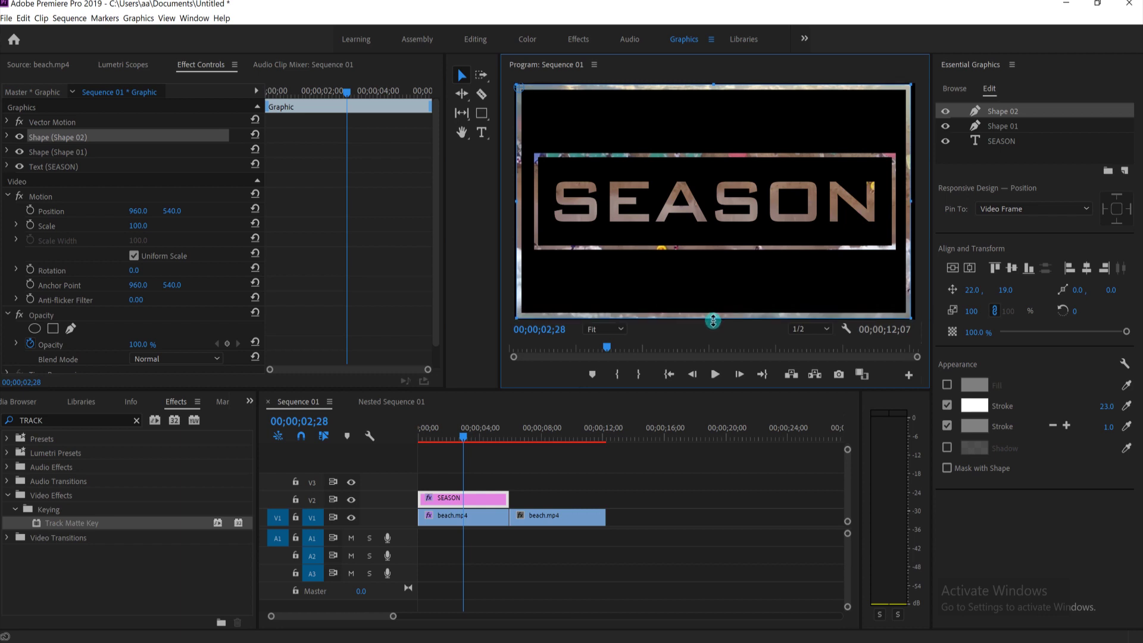
drag(911, 204, 914, 204)
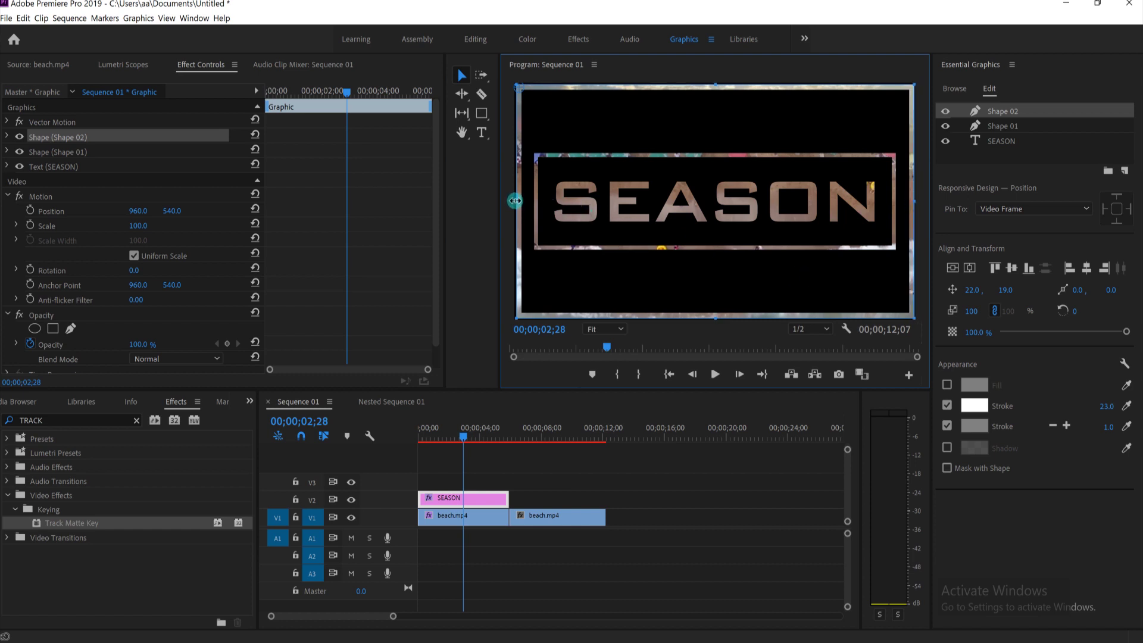
drag(515, 200, 515, 203)
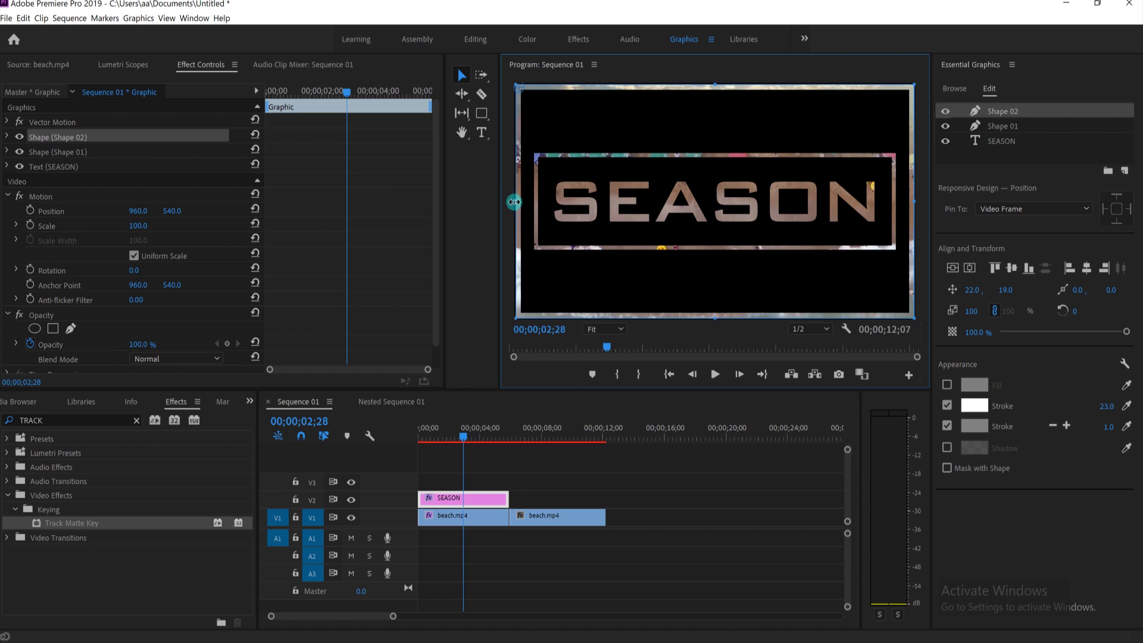
drag(514, 202, 512, 201)
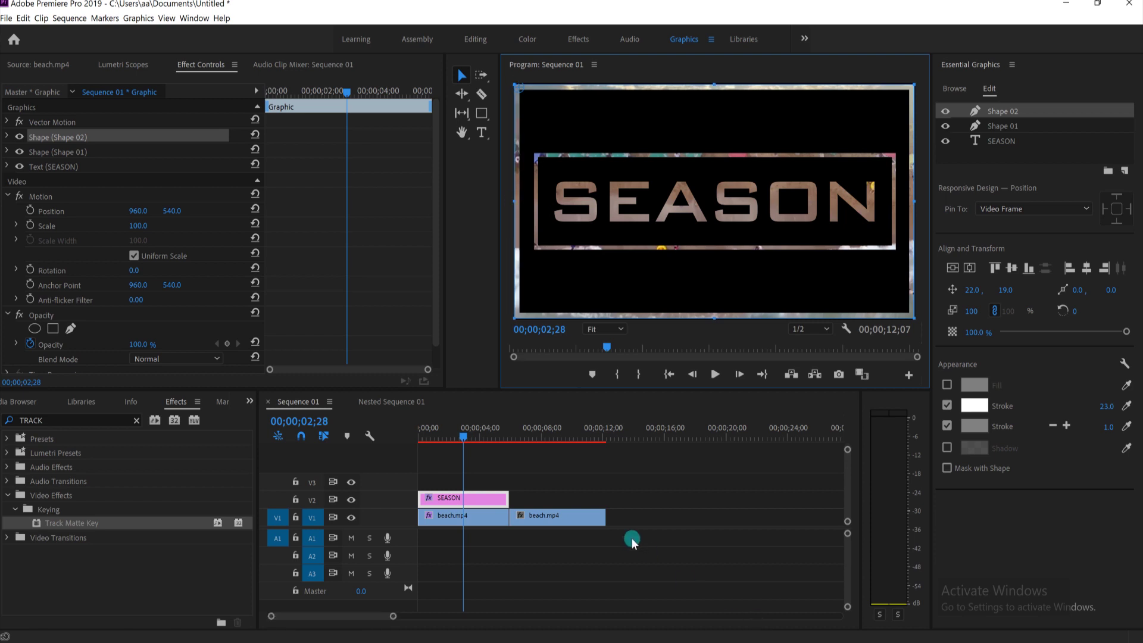
click(626, 501)
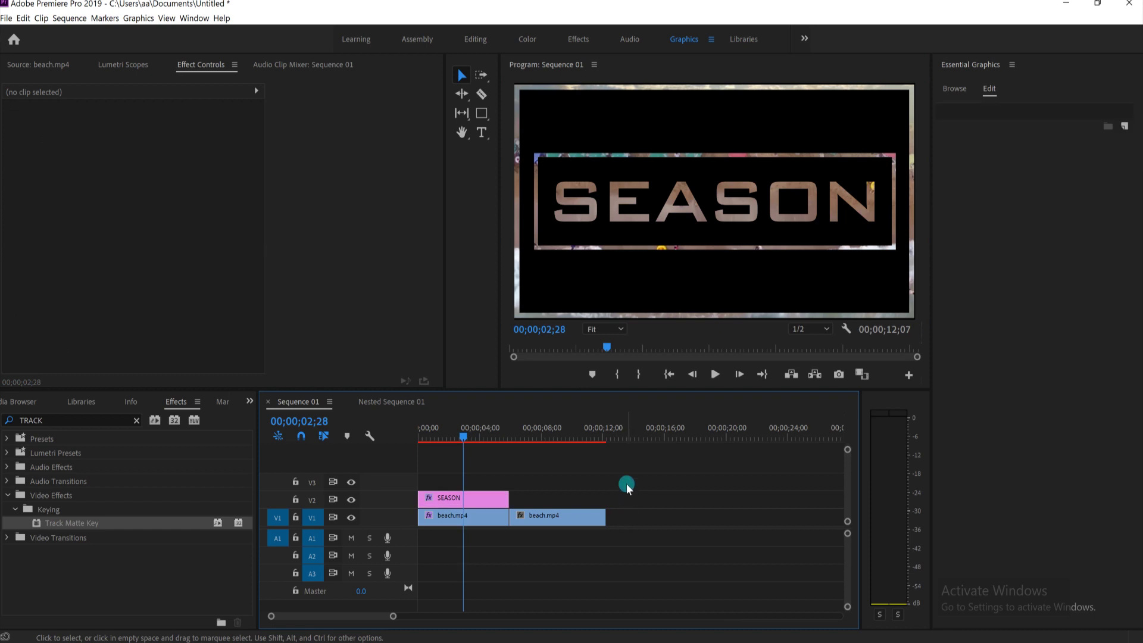
In the Editing workspace, select the first beach.mp4 clip at 00;00;03;00 and show its Motion handles
click(471, 40)
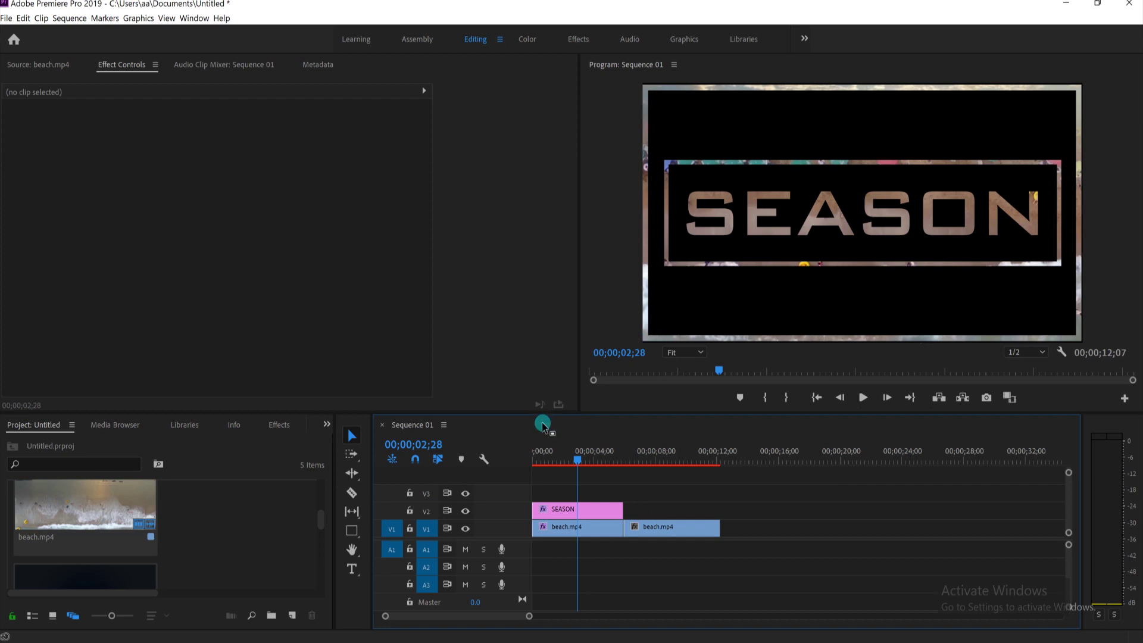
click(584, 531)
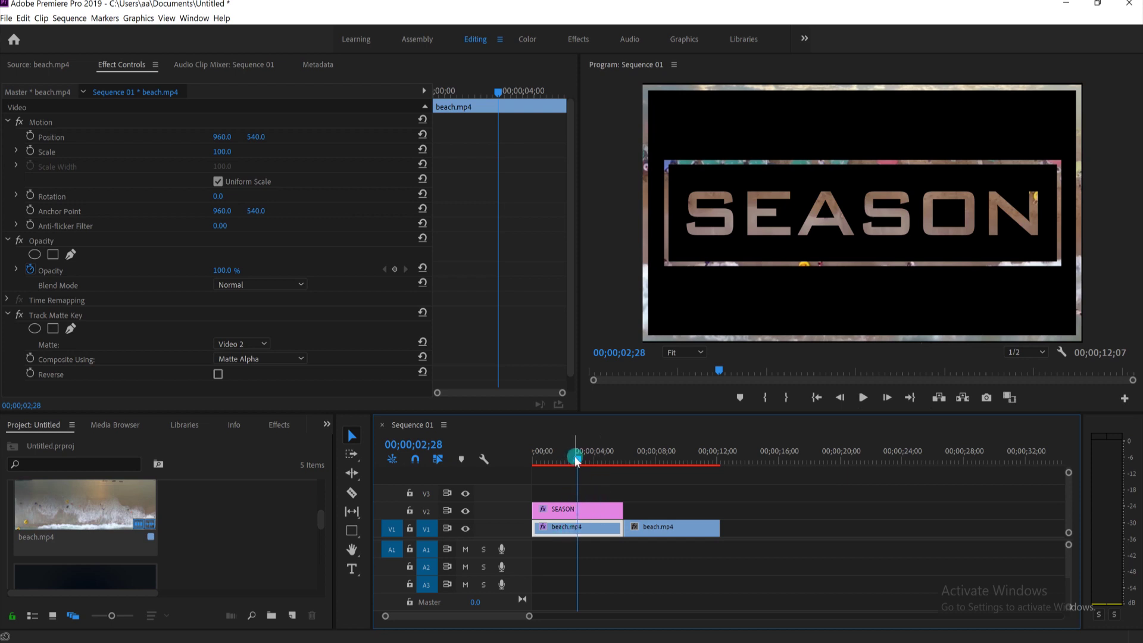
drag(578, 461, 578, 464)
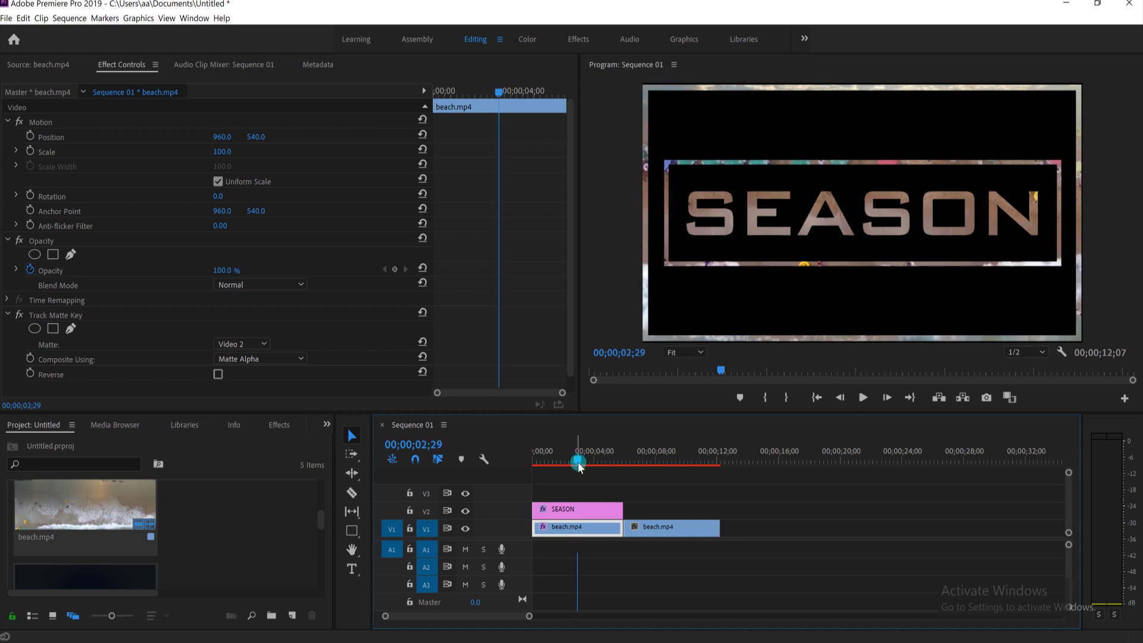
key(Right)
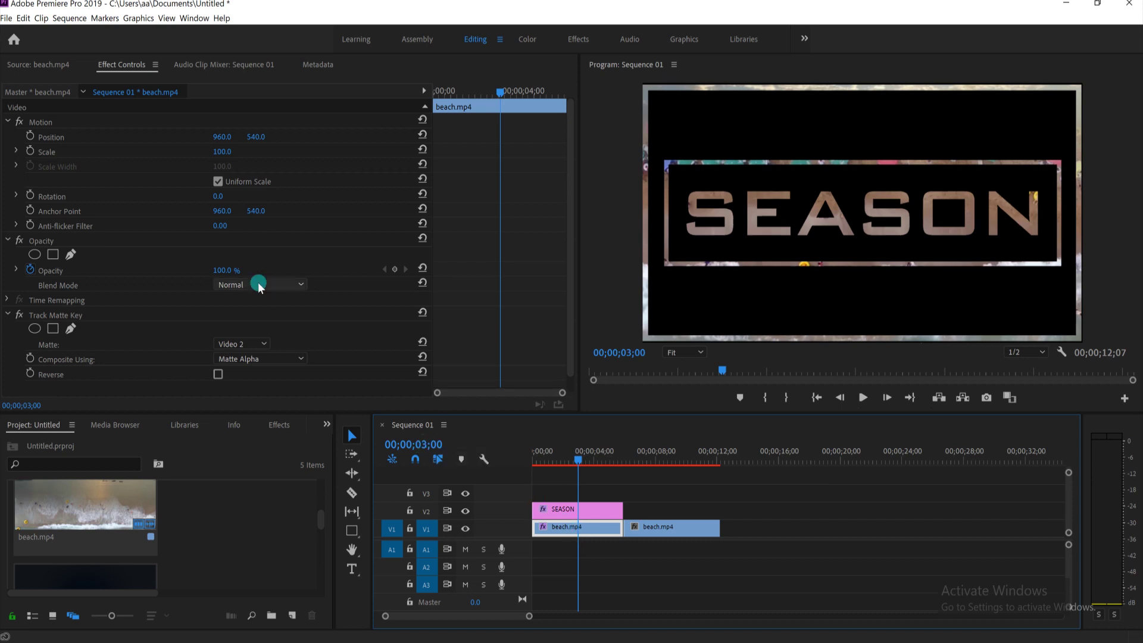
click(36, 123)
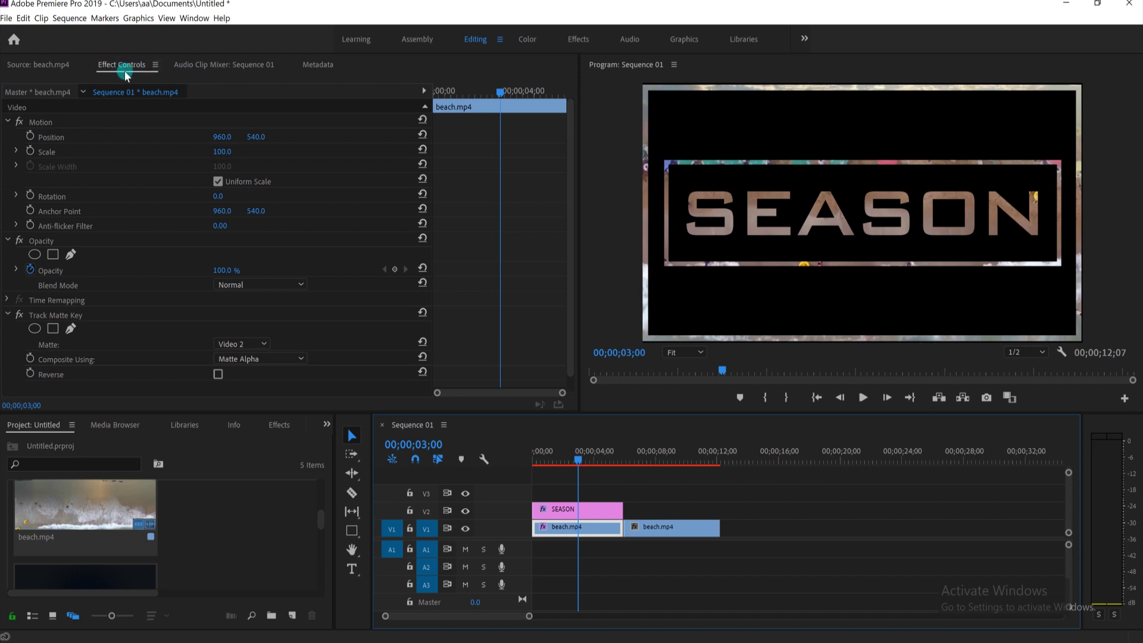
drag(579, 182, 523, 182)
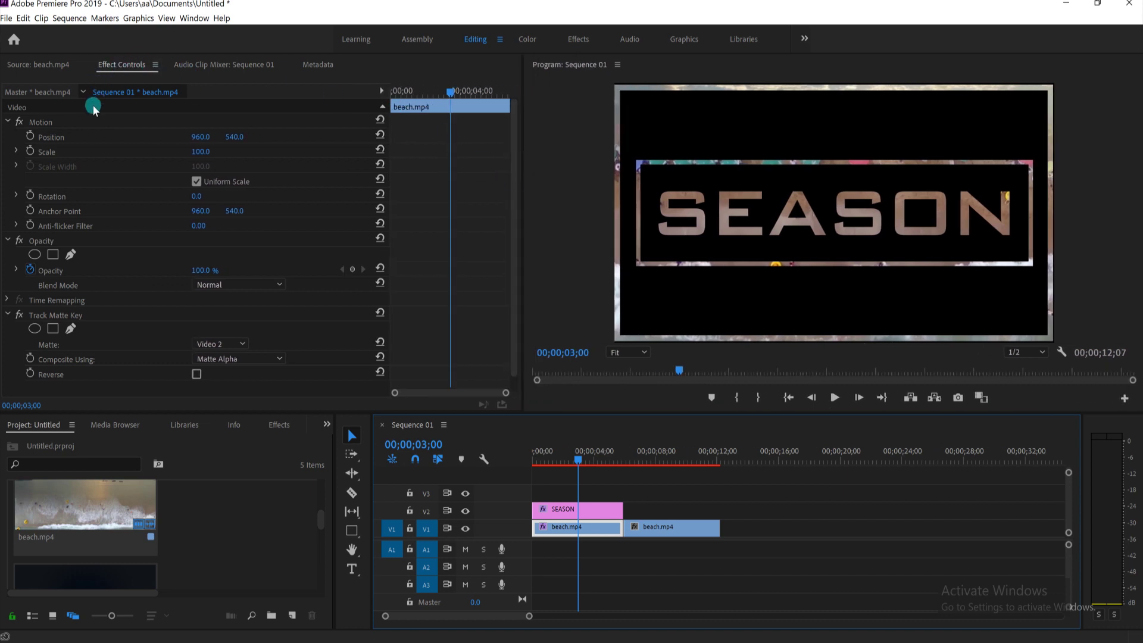
click(71, 123)
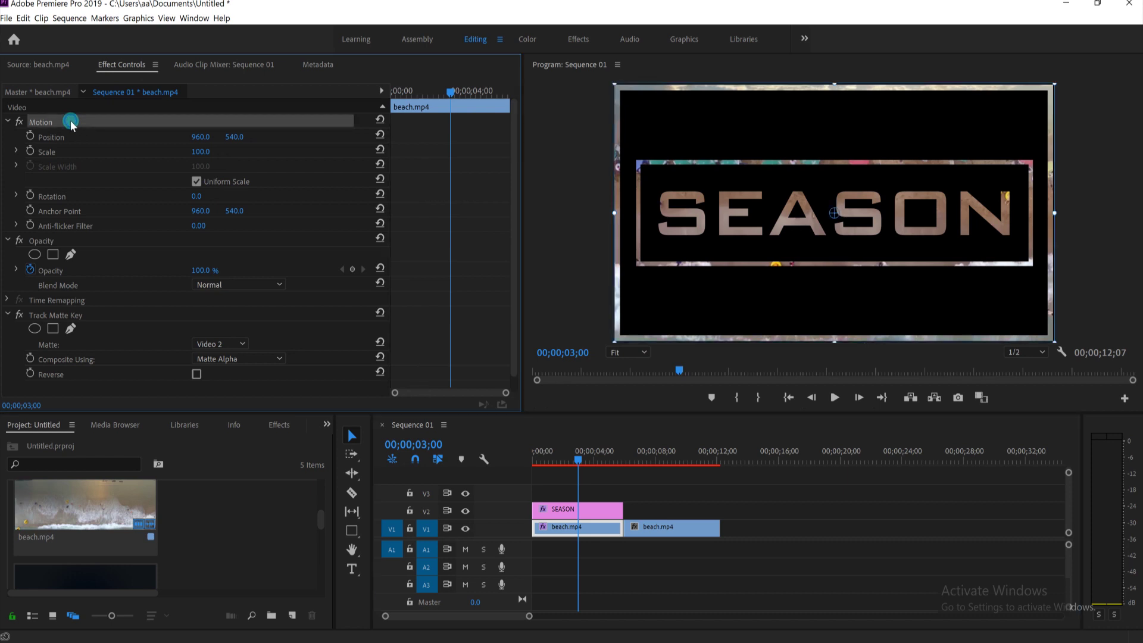
Keyframe Position and Scale at 03;00, then raise Scale sharply at the last title frame
click(30, 137)
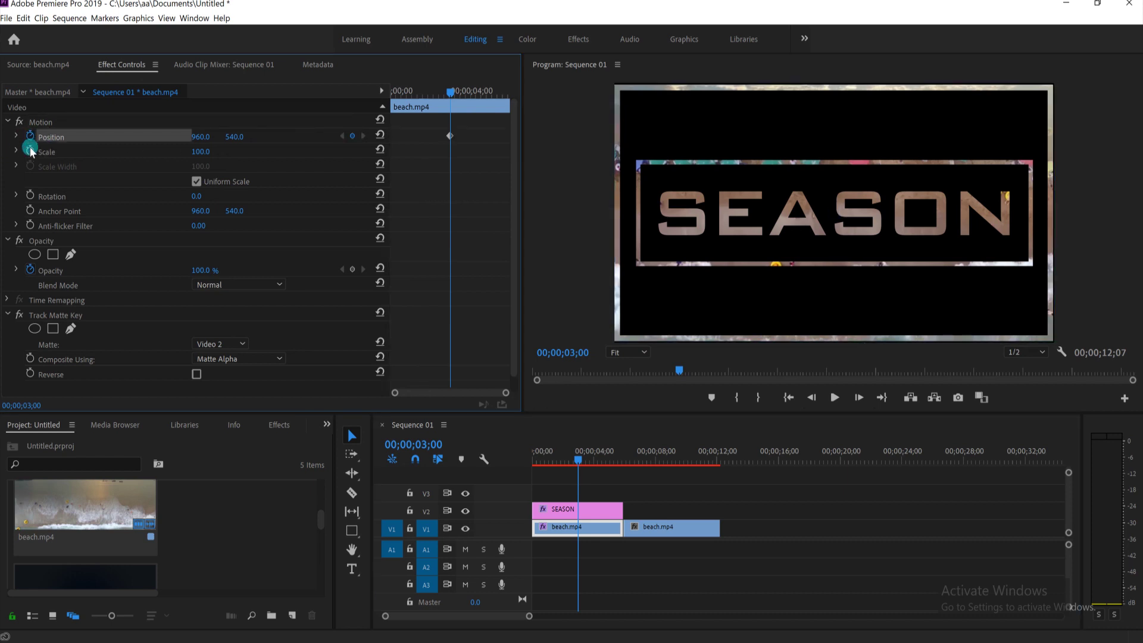
click(30, 152)
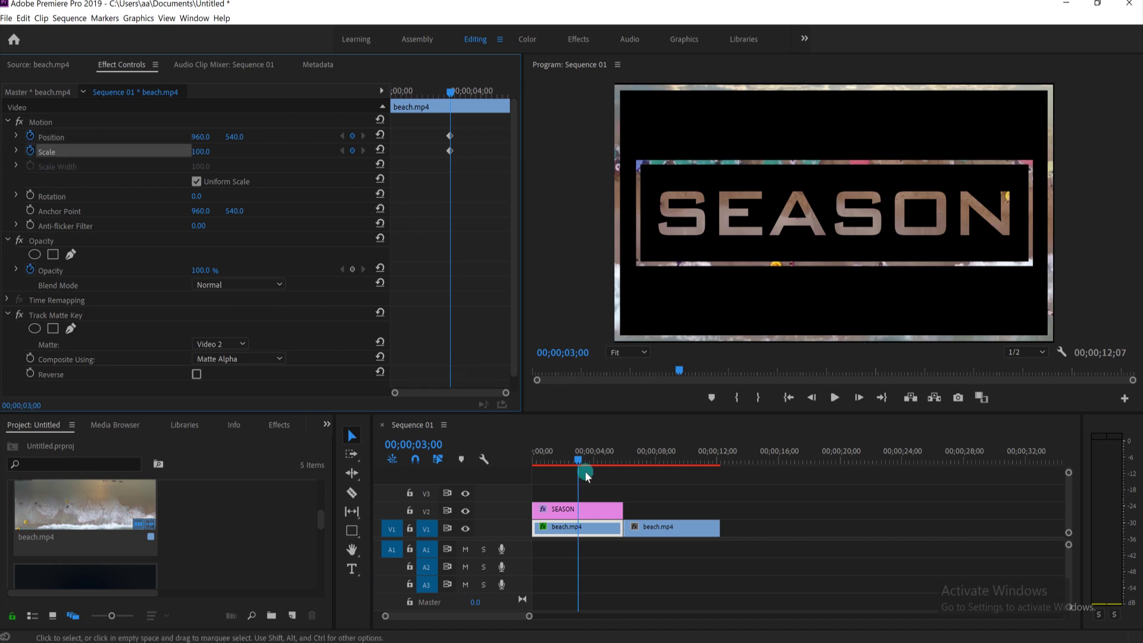
drag(580, 461, 615, 494)
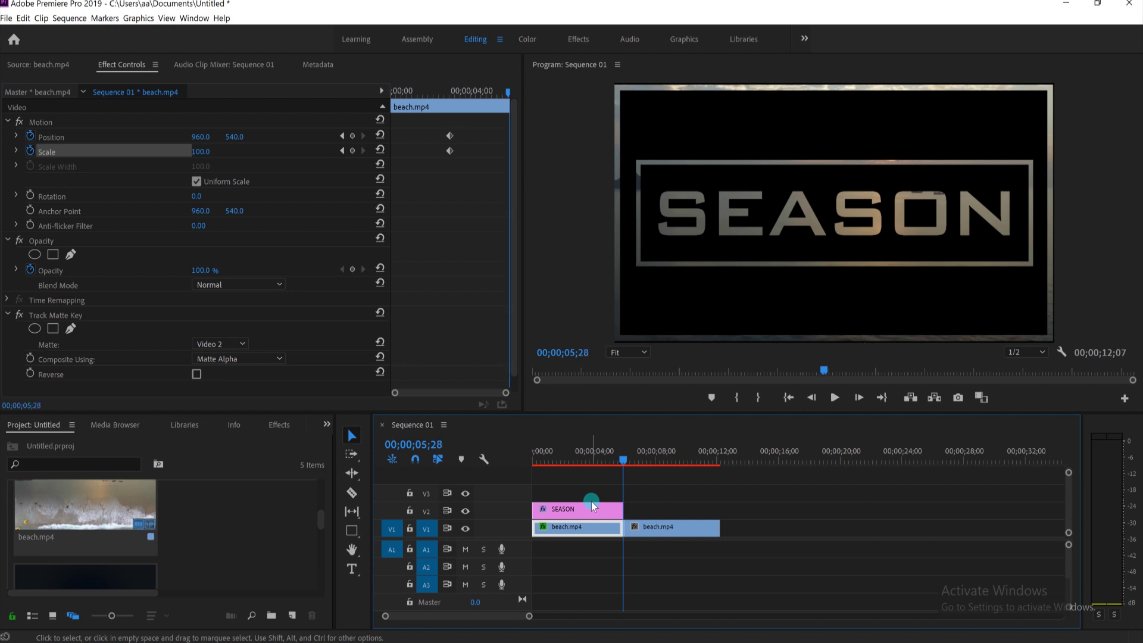
key(Left)
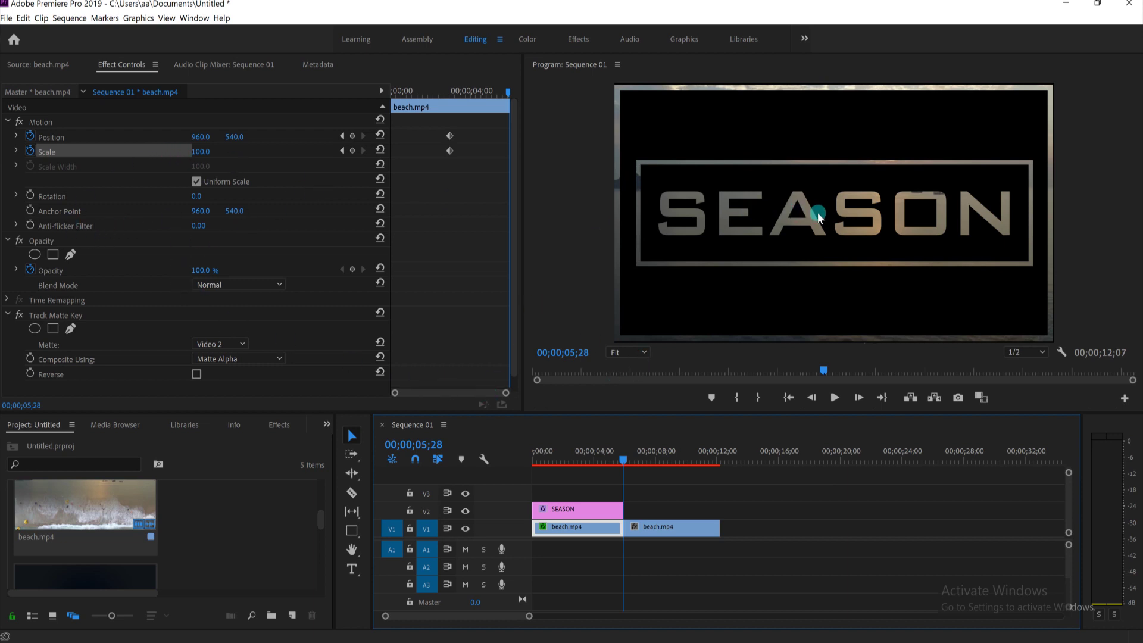
drag(197, 153, 649, 215)
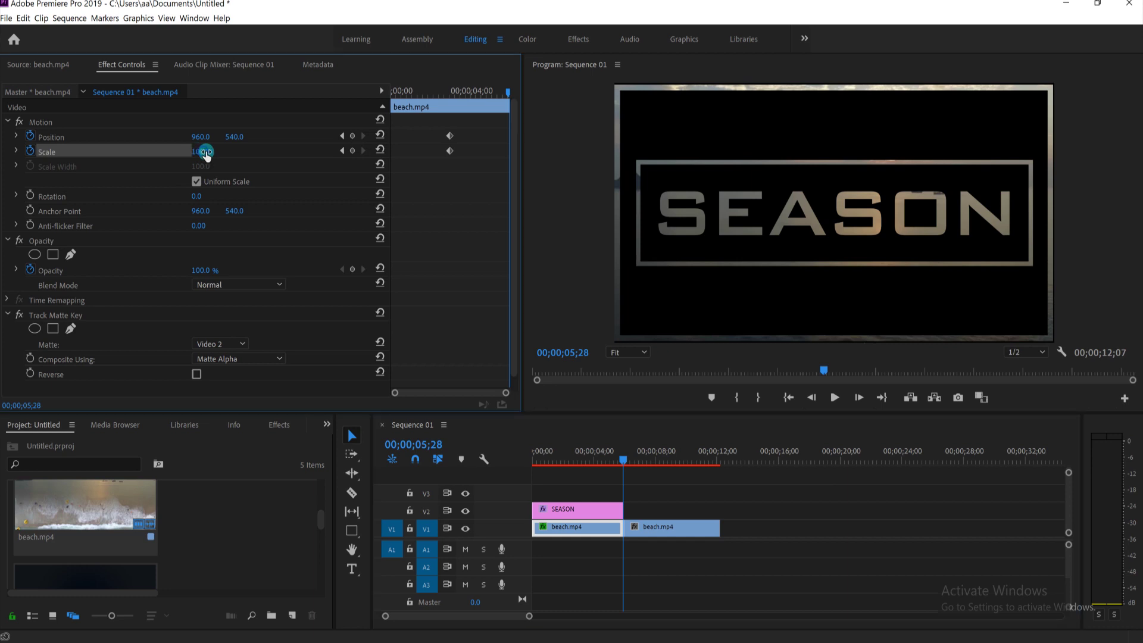
drag(204, 150, 2, 162)
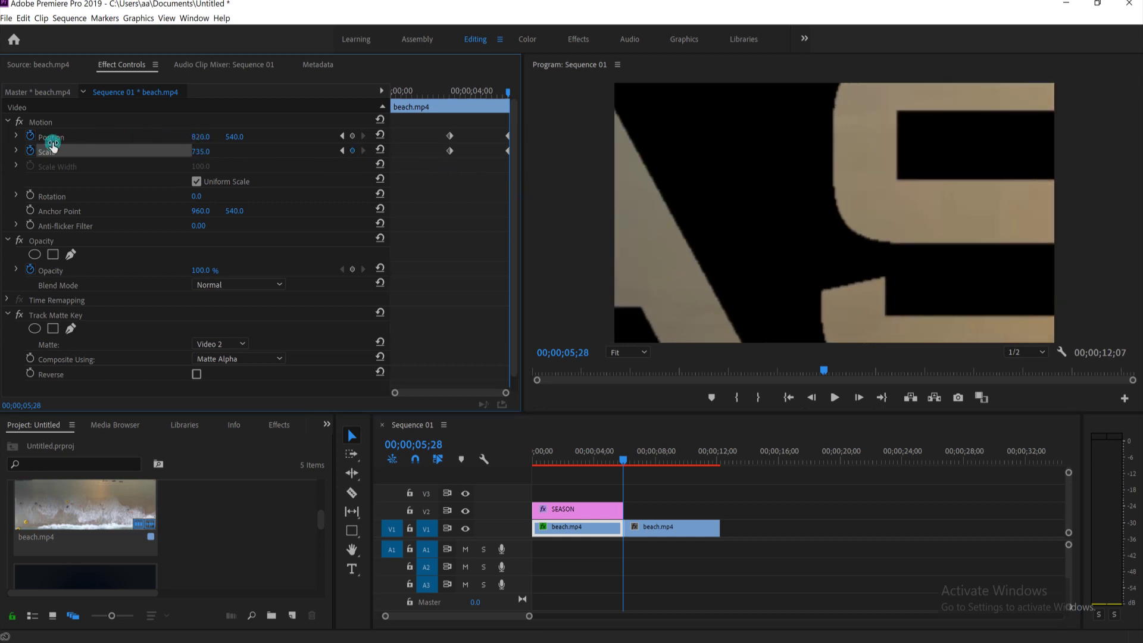
click(957, 249)
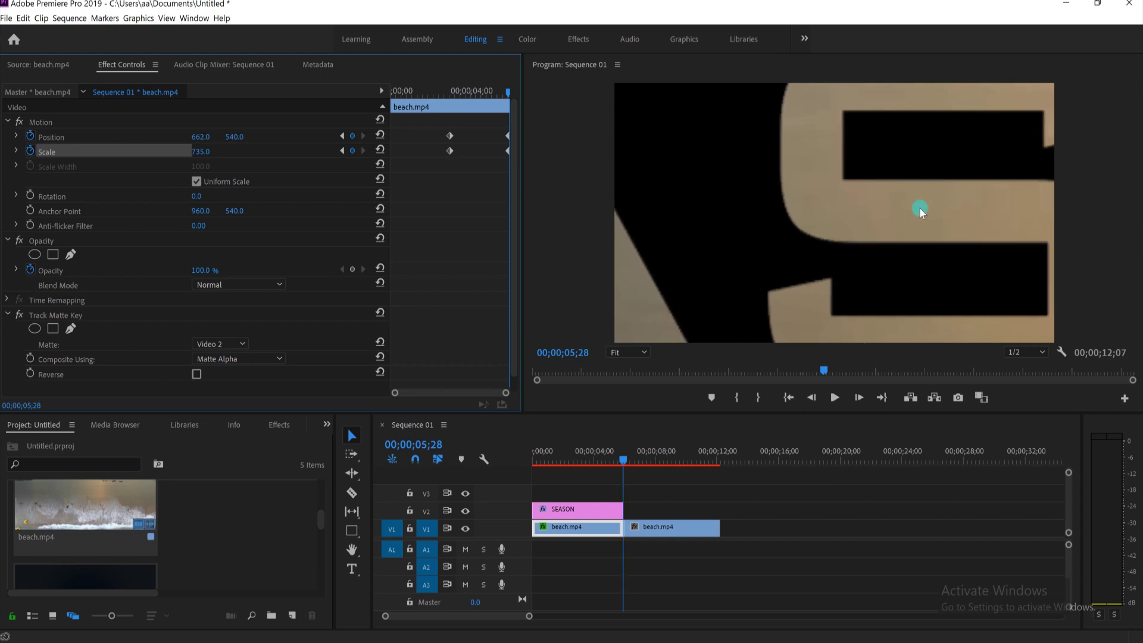
click(192, 158)
mouse_move(199, 156)
mouse_down()
mouse_move(1066, 203)
mouse_move(764, 172)
mouse_move(302, 161)
mouse_move(1, 182)
mouse_up()
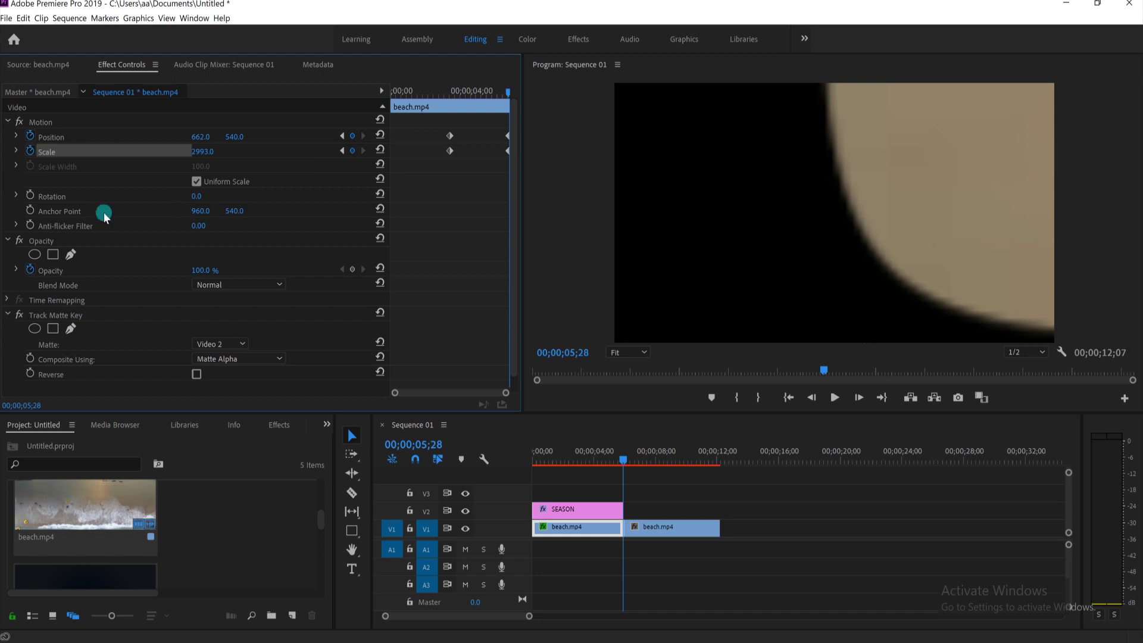
Set the zoom-end Position to about -1182, 542 so the letter interior fills the frame
drag(179, 140, 206, 140)
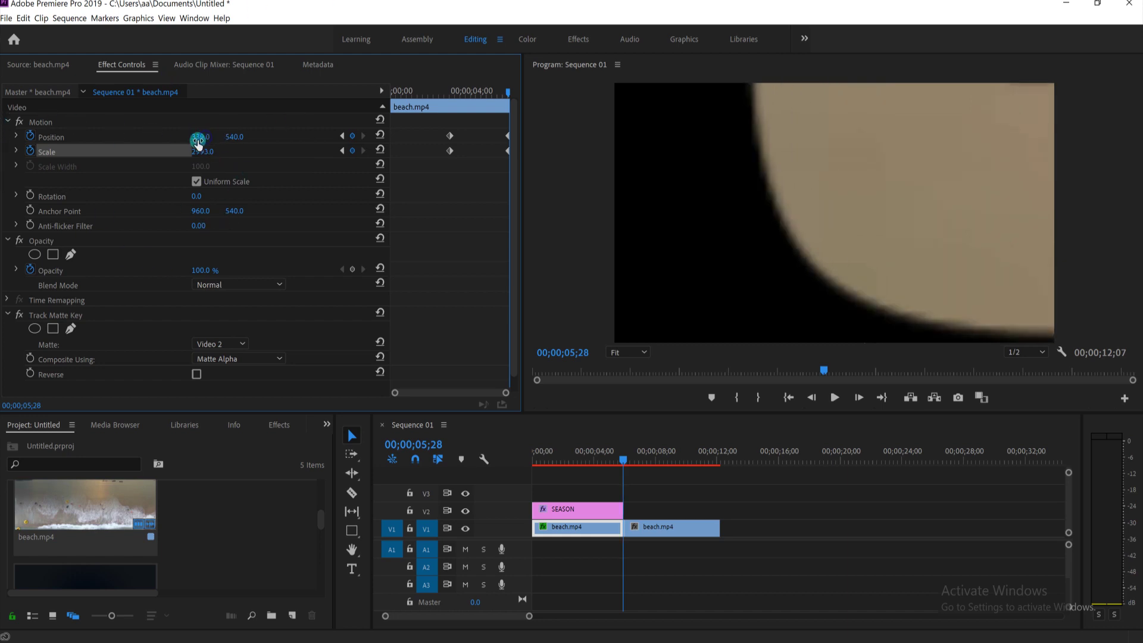
drag(198, 142, 54, 128)
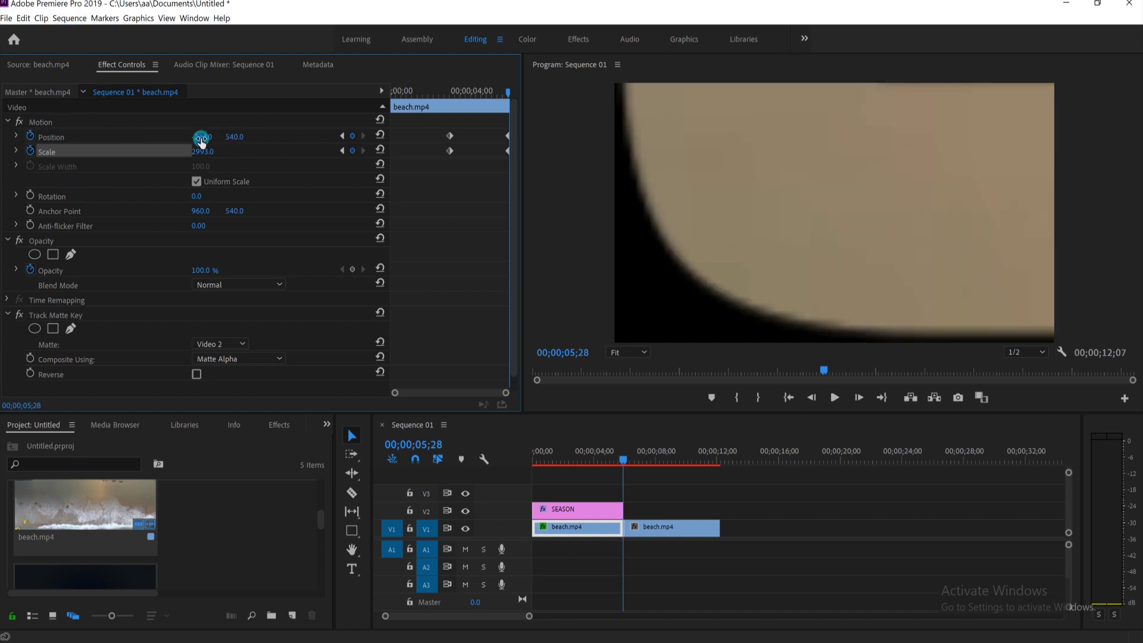
drag(201, 141, 326, 153)
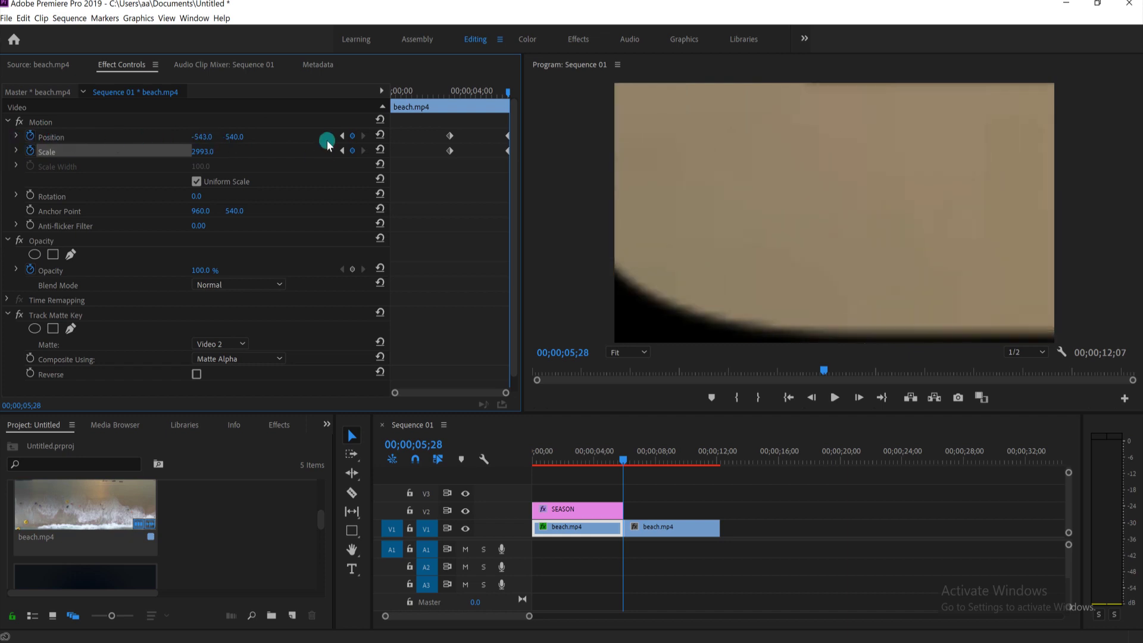
drag(204, 140, 61, 168)
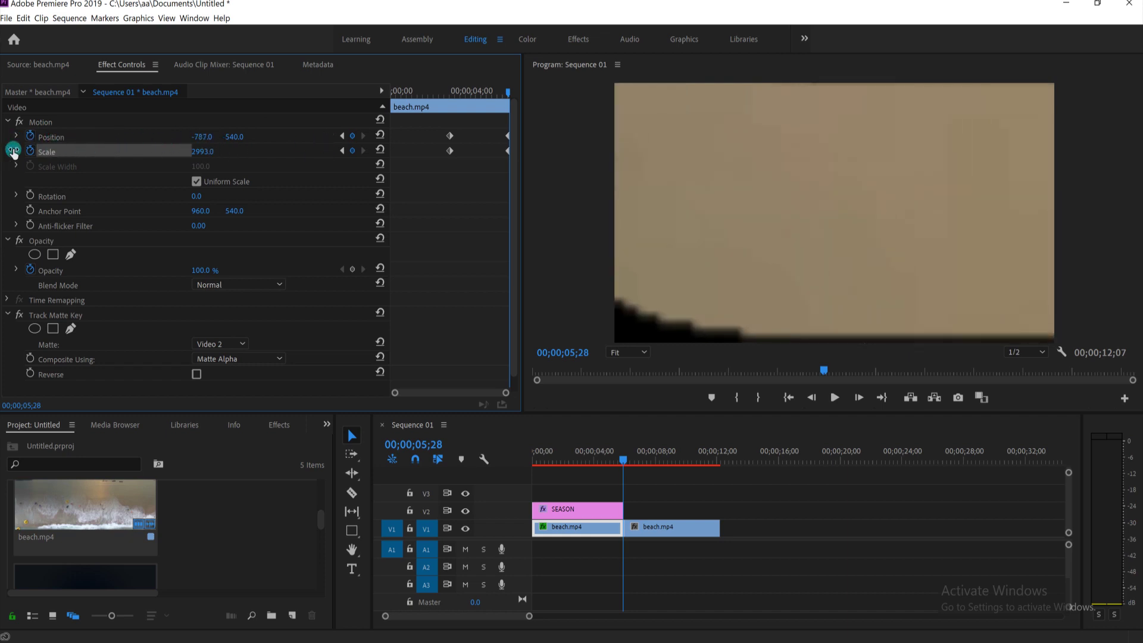
drag(250, 139, 283, 145)
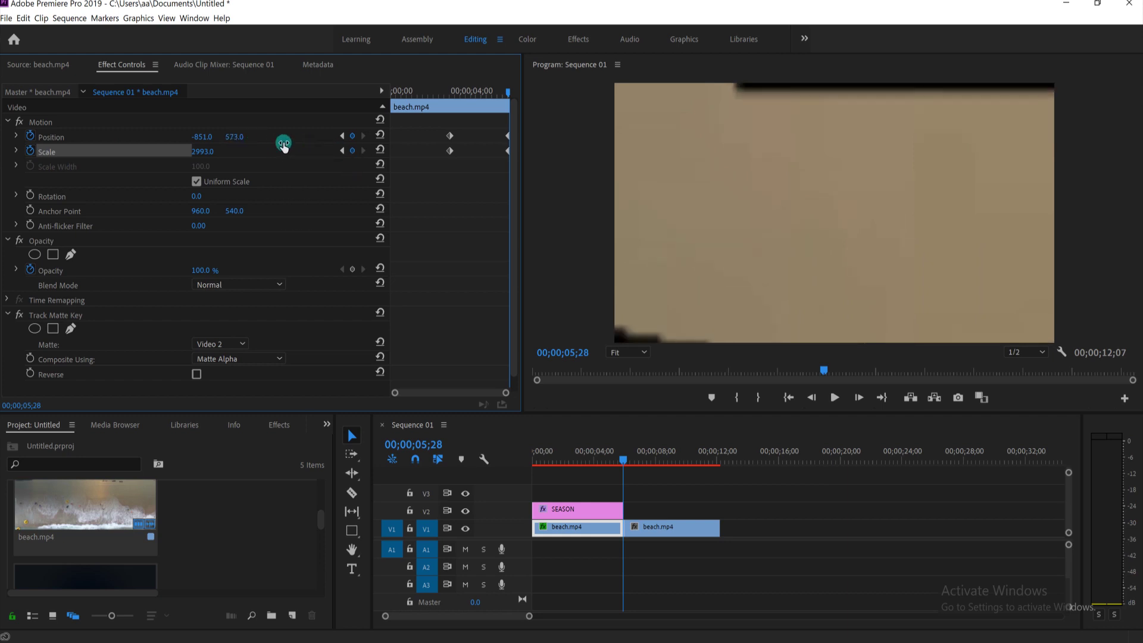
drag(284, 145, 0, 161)
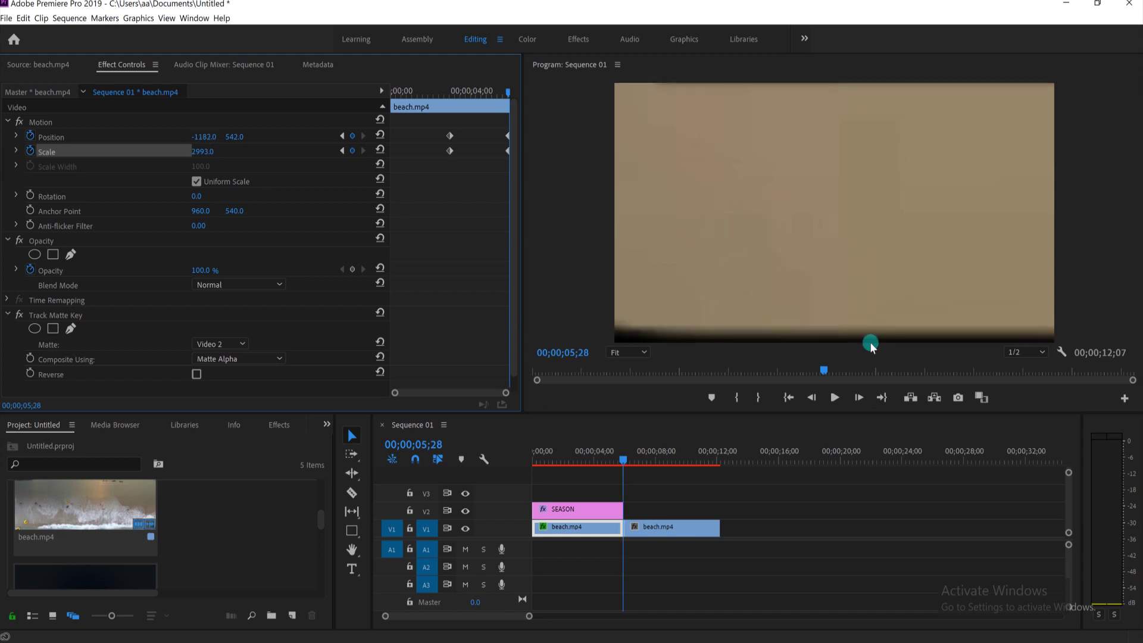
click(536, 461)
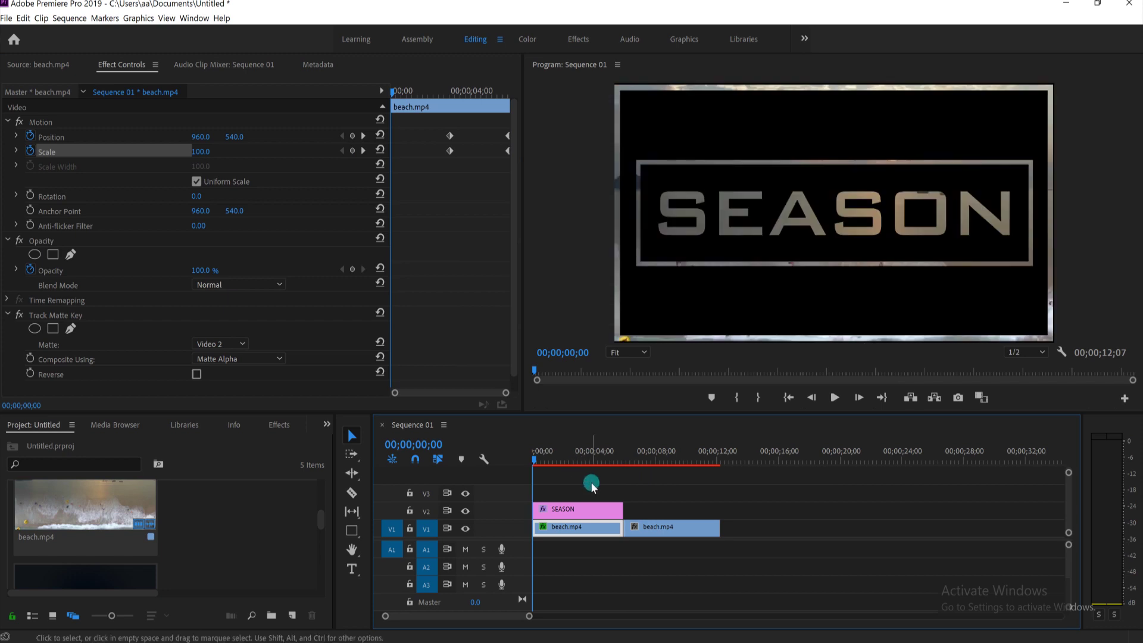
Preview the zoom, then set all Position and Scale keyframes to Bezier interpolation
key(space)
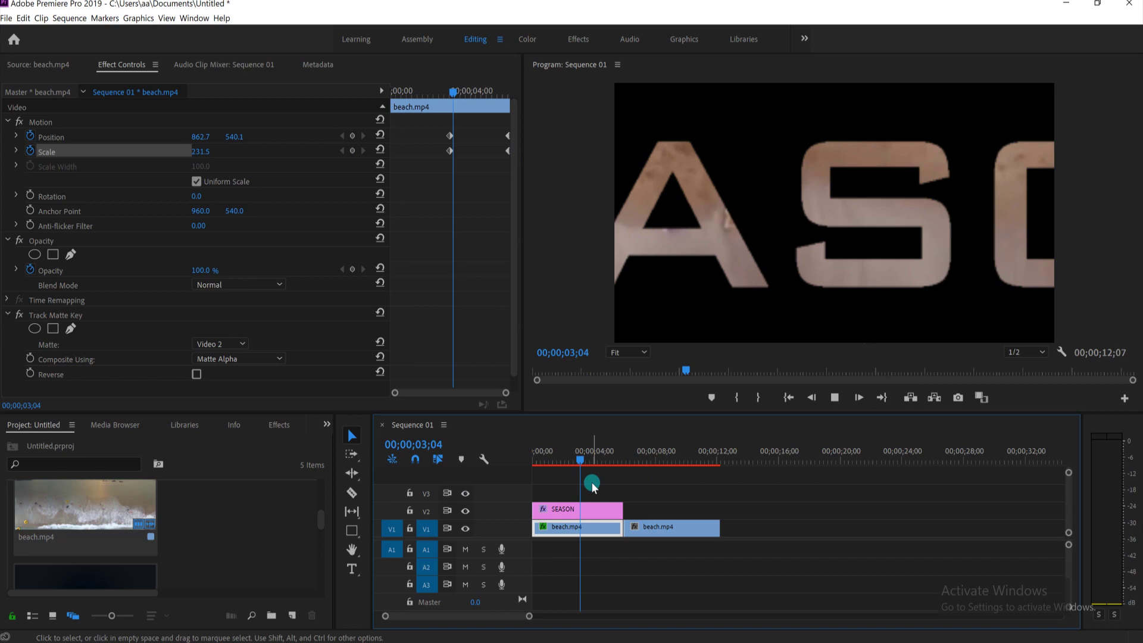
key(space)
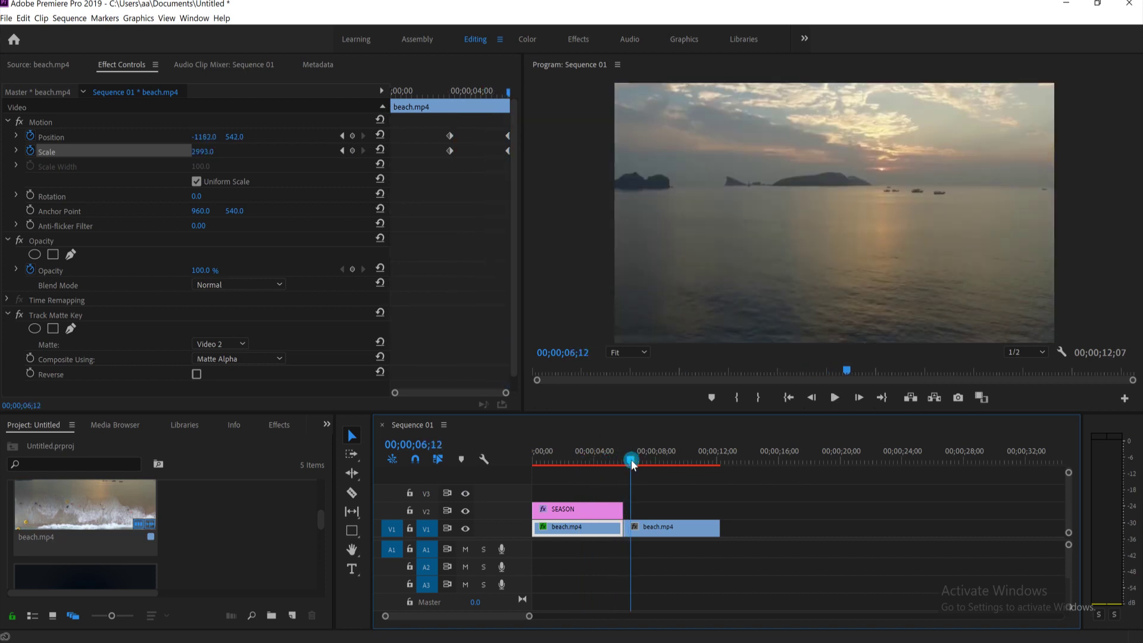
drag(633, 466, 598, 468)
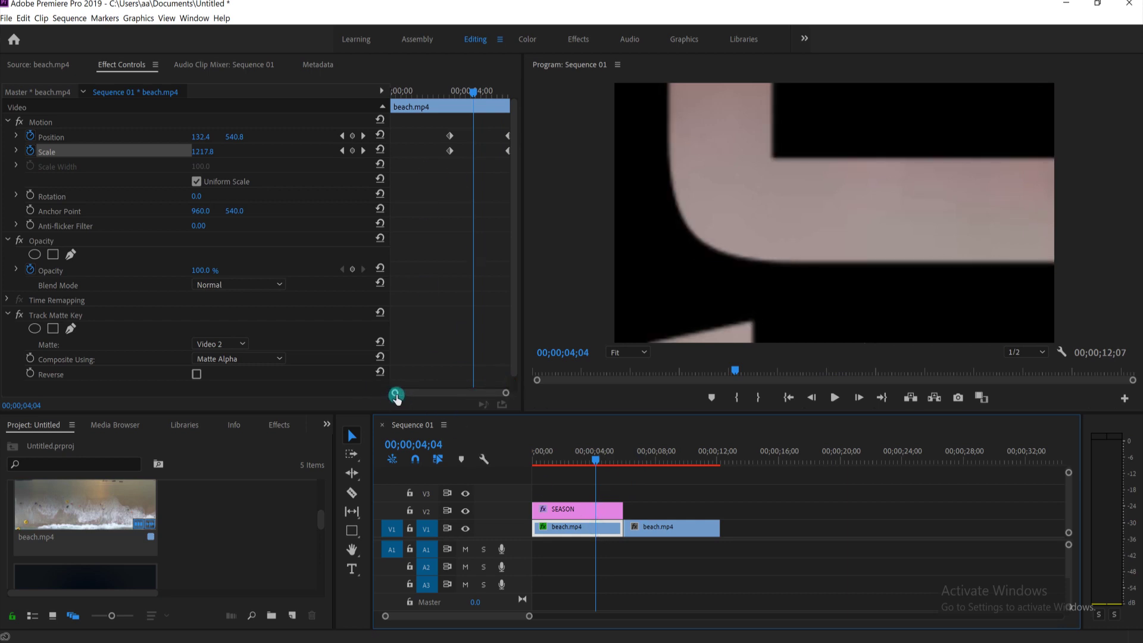
drag(396, 393, 415, 393)
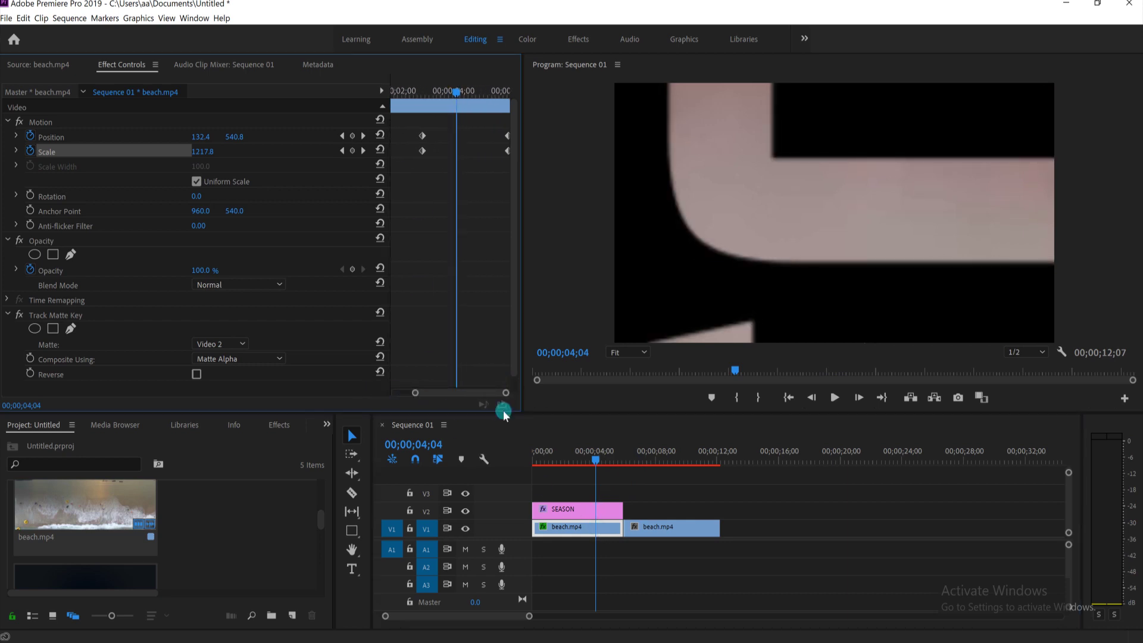
drag(503, 395, 529, 394)
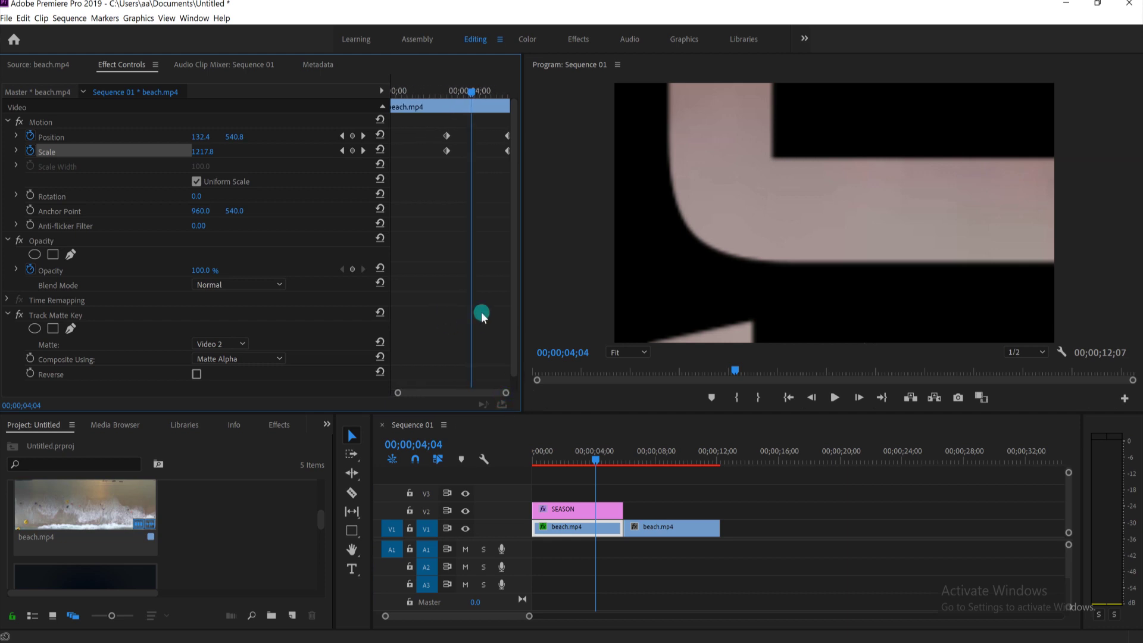
drag(425, 127, 512, 171)
right_click(446, 156)
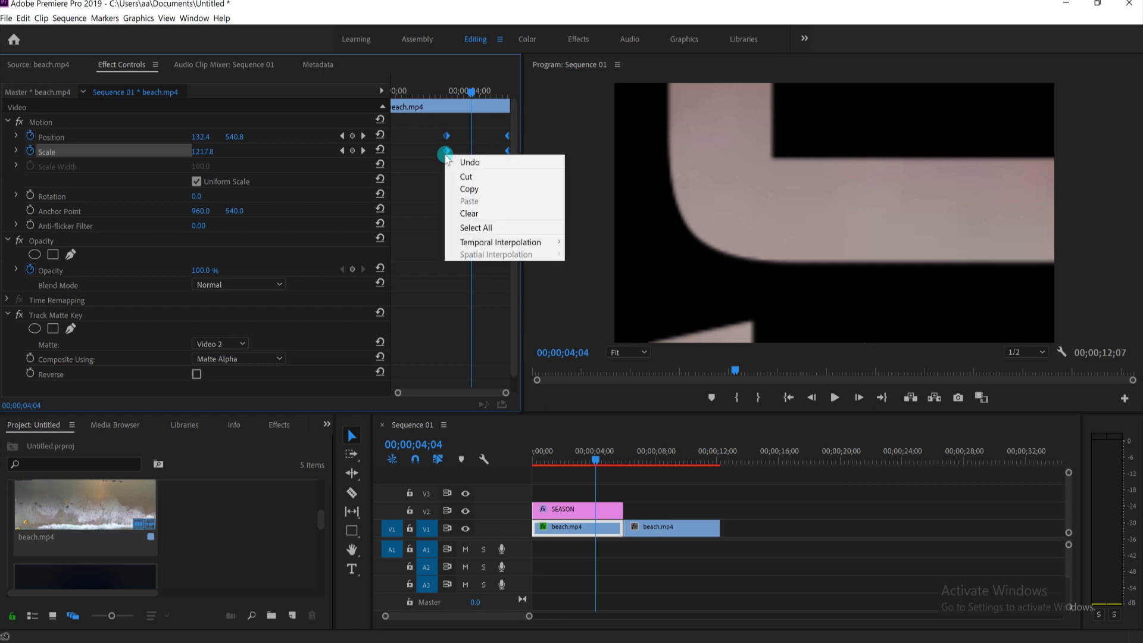
mouse_move(484, 245)
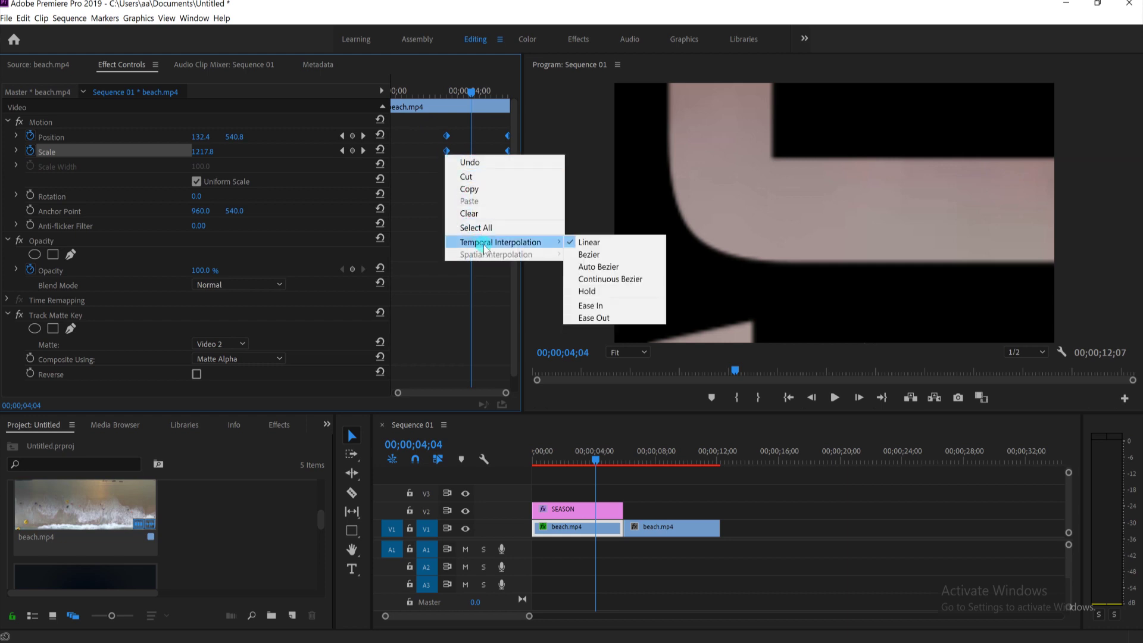
click(591, 256)
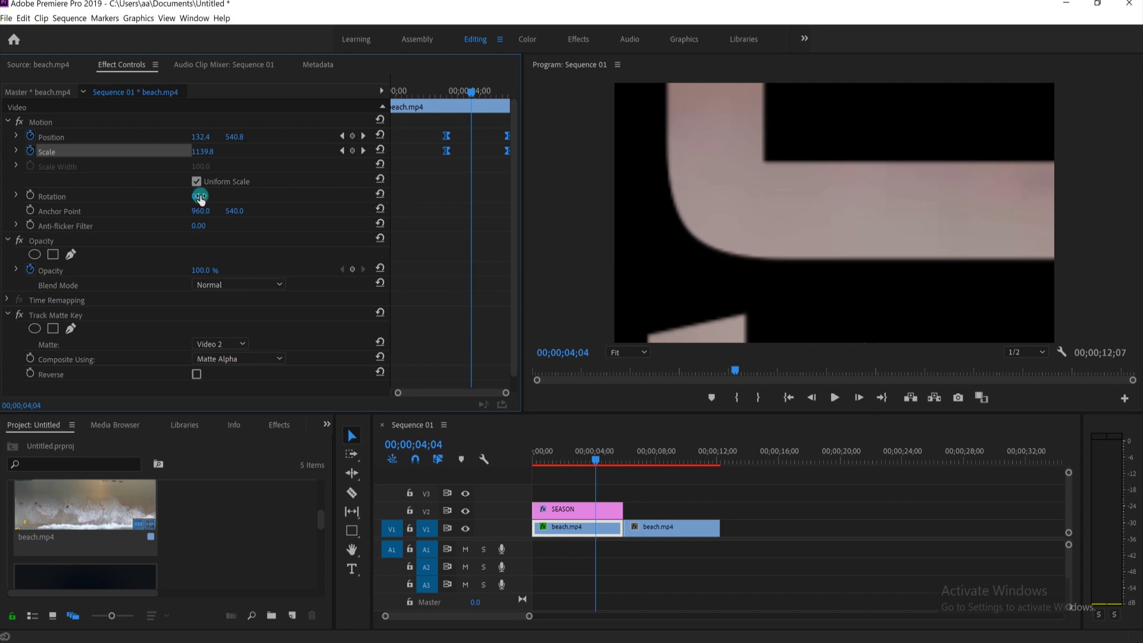
Expand Position and Scale to show their speed graphs, zoomed in around 4 seconds
click(16, 137)
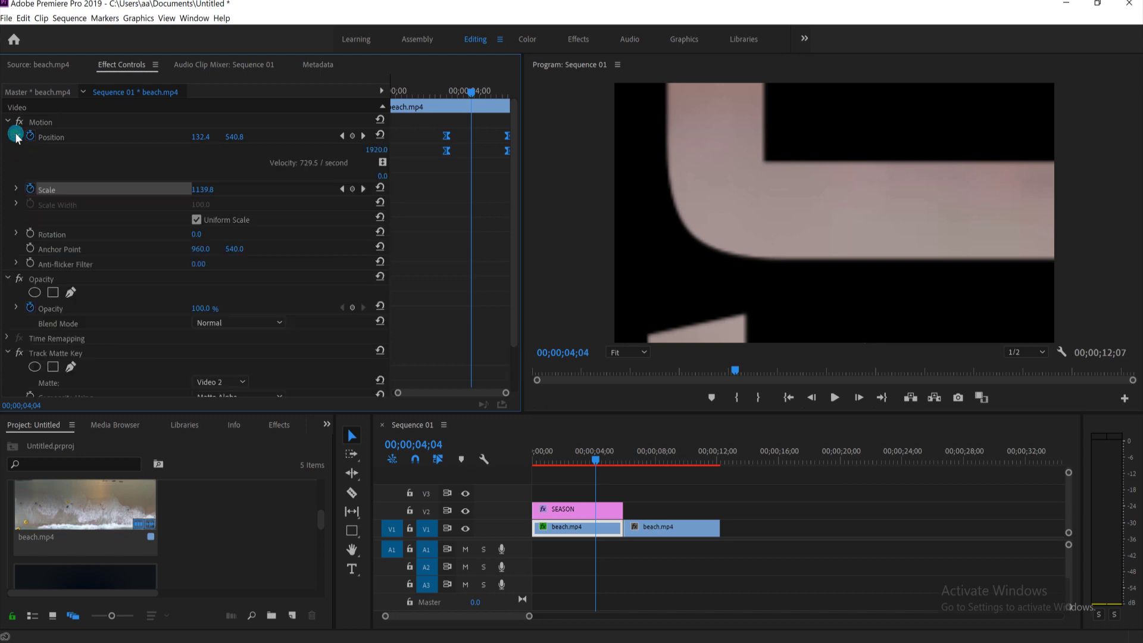
click(17, 190)
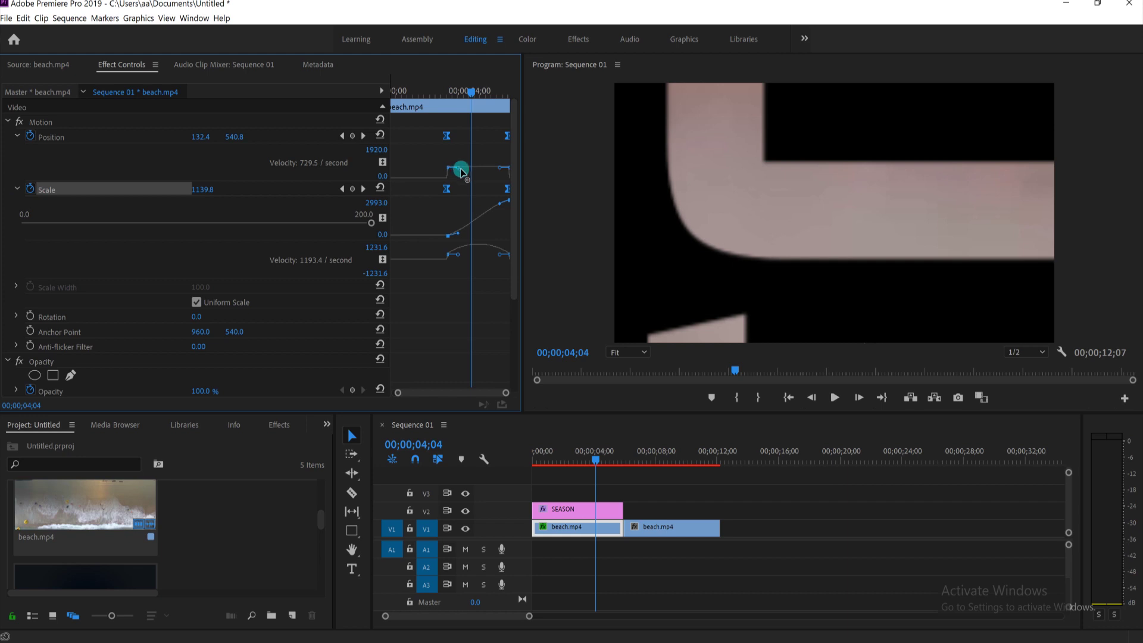
drag(397, 393, 533, 396)
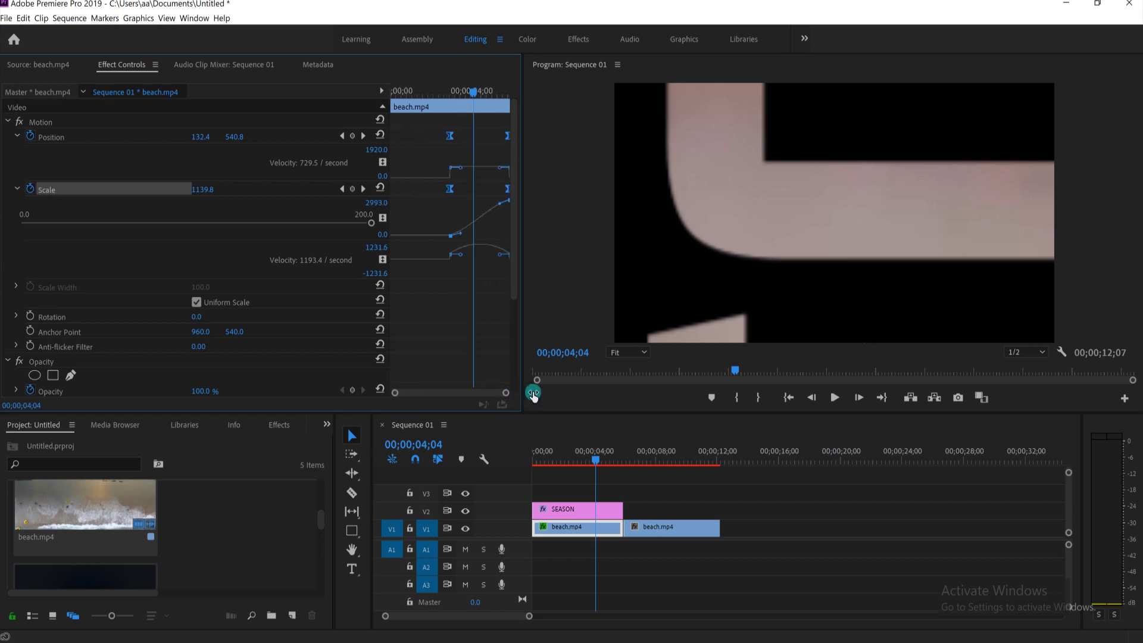
mouse_move(534, 394)
mouse_down()
mouse_move(553, 365)
mouse_move(591, 367)
mouse_up()
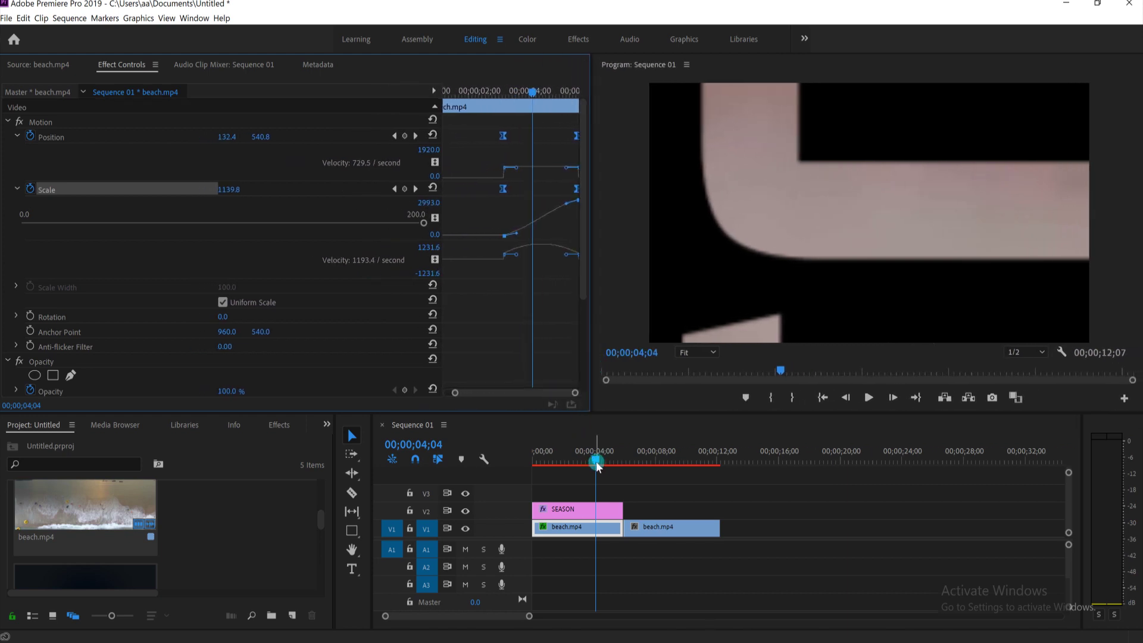
drag(596, 463, 604, 464)
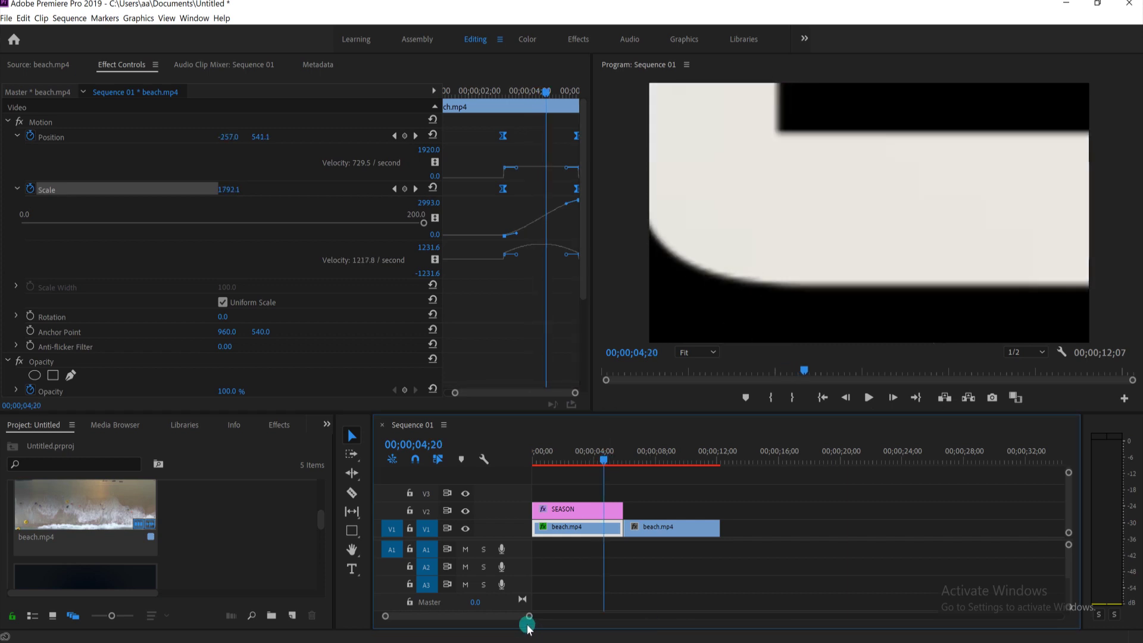
drag(529, 616, 475, 617)
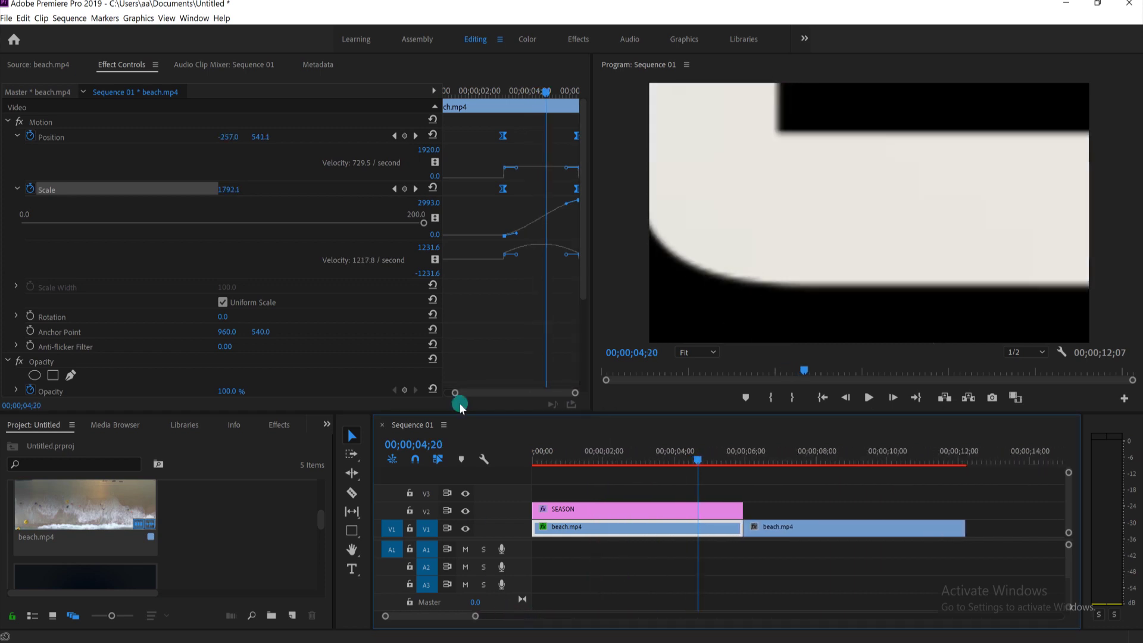
drag(456, 401, 582, 399)
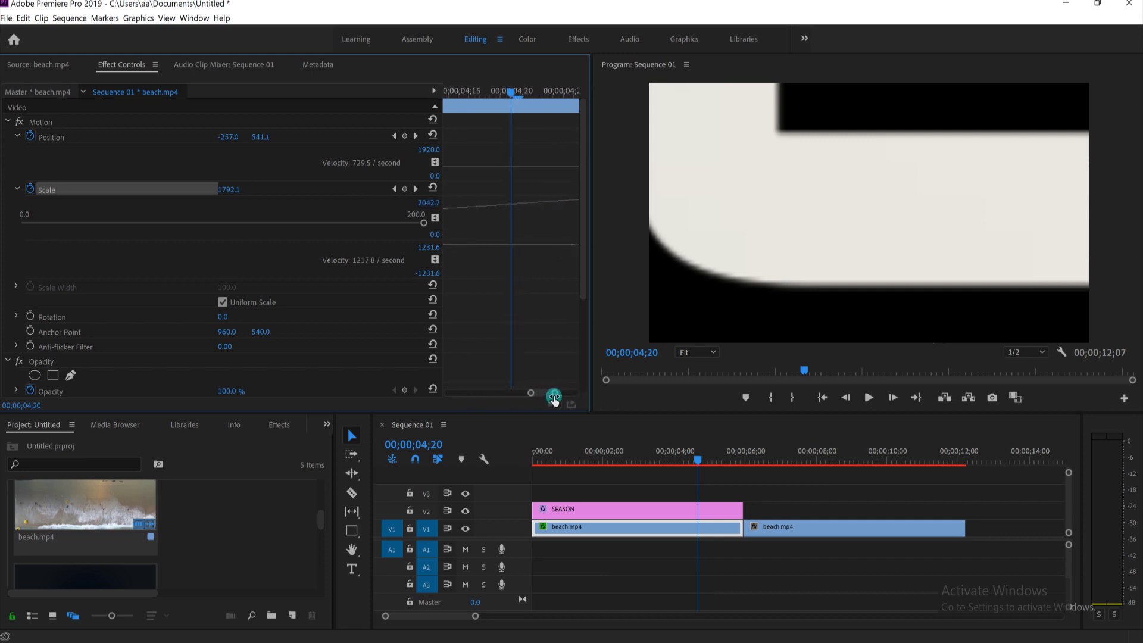
drag(582, 399, 597, 395)
Drag the velocity handles to ease the Position and Scale speed curves, then preview
click(536, 180)
click(478, 188)
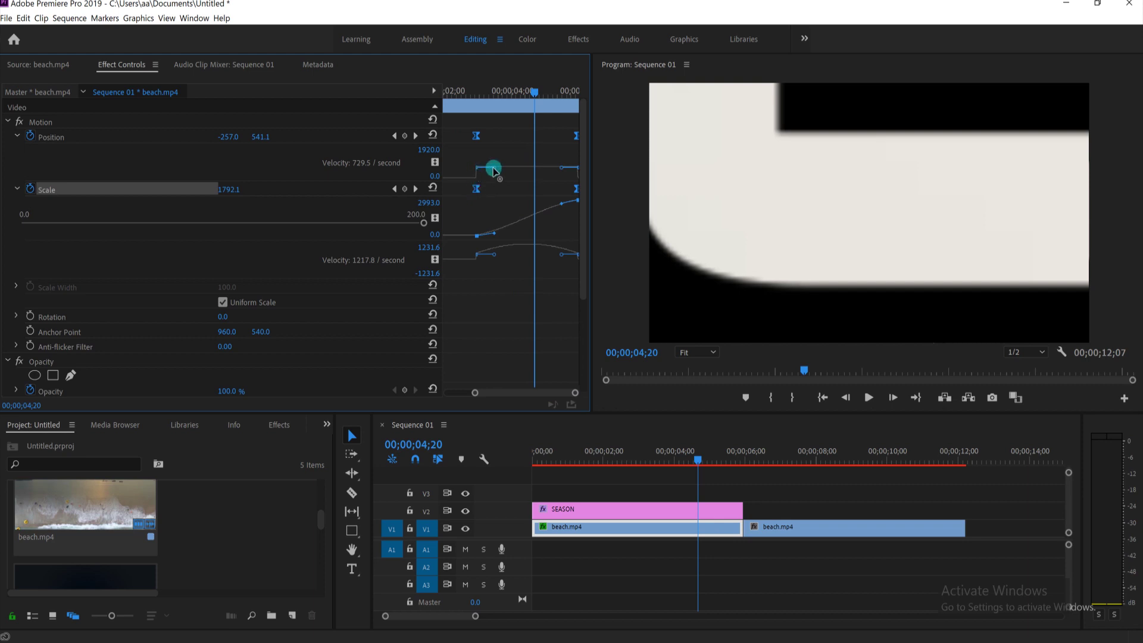
drag(499, 179, 519, 177)
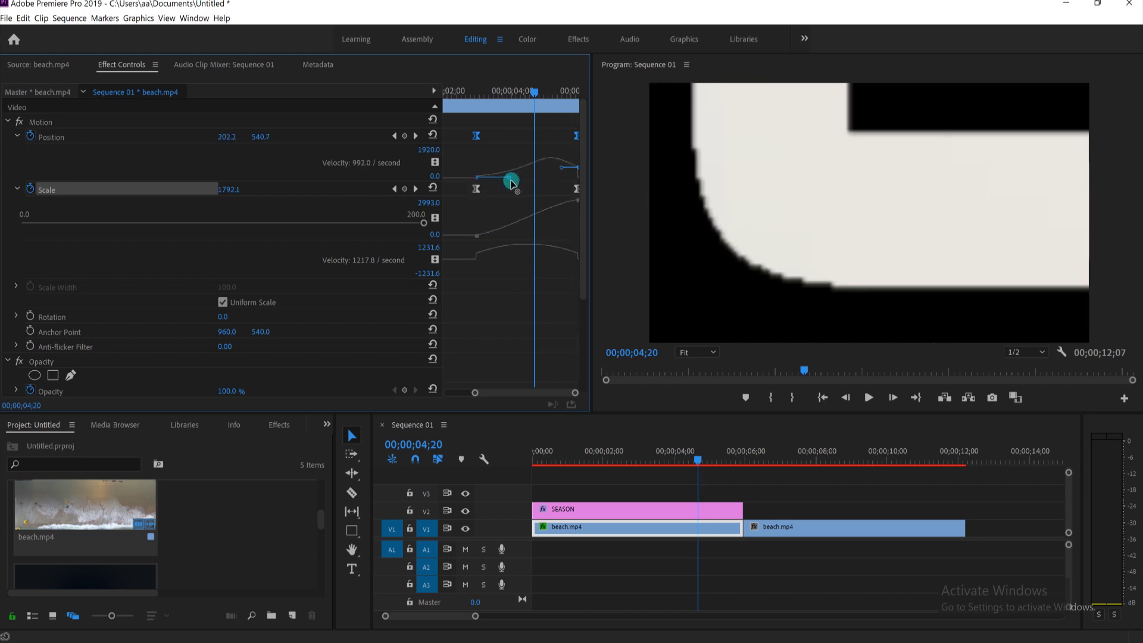
click(477, 236)
drag(494, 255, 525, 264)
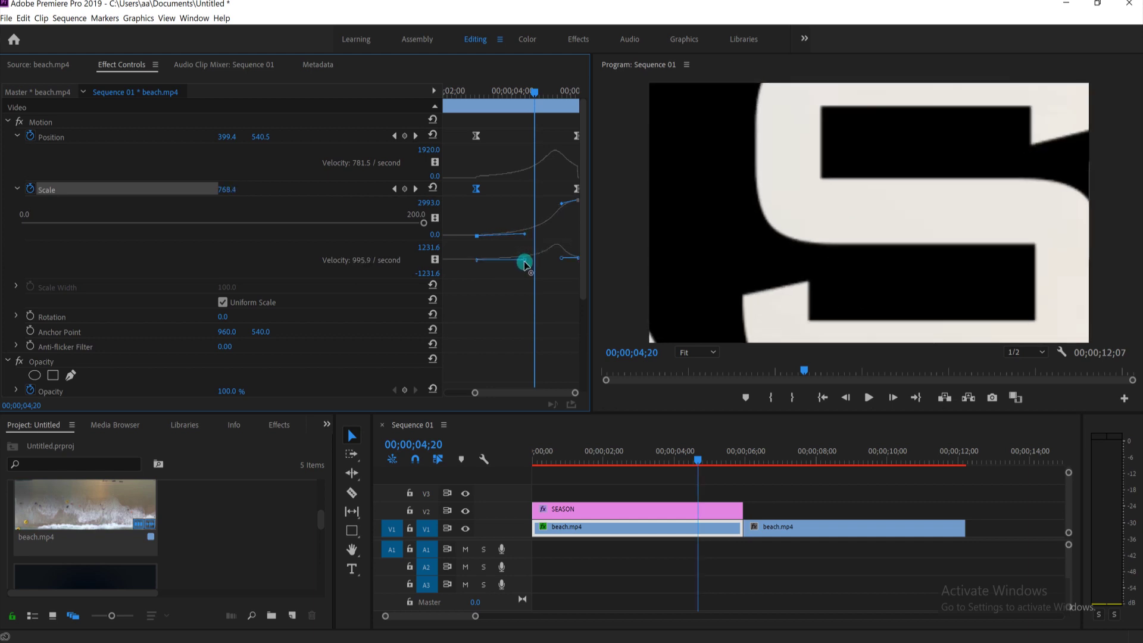
mouse_move(697, 462)
mouse_down()
mouse_move(725, 467)
mouse_move(457, 498)
mouse_up()
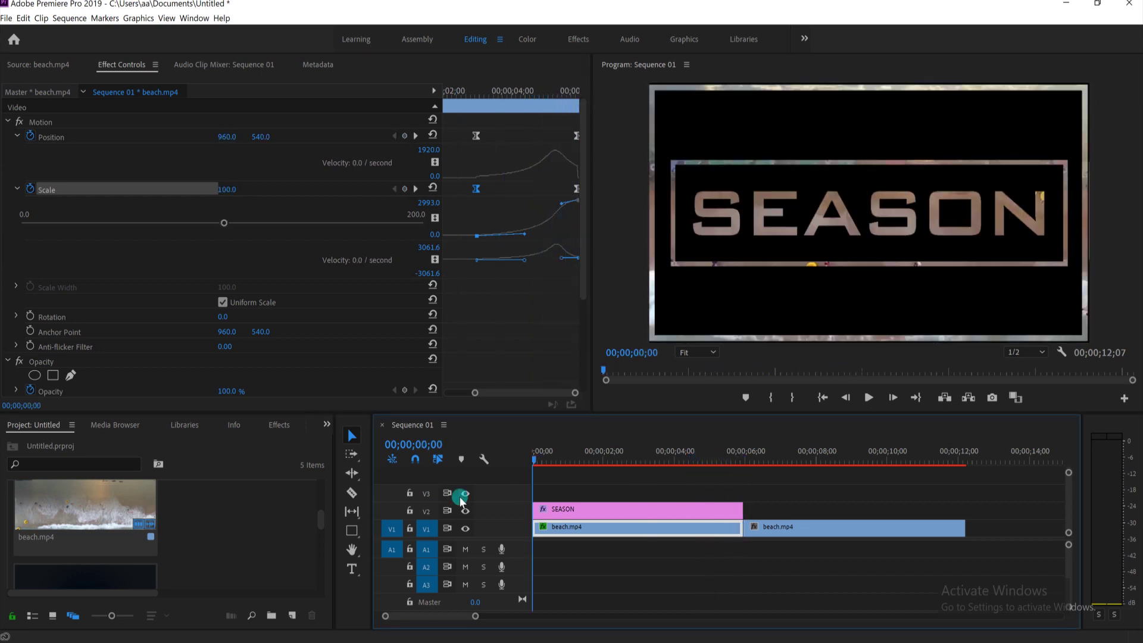
click(591, 487)
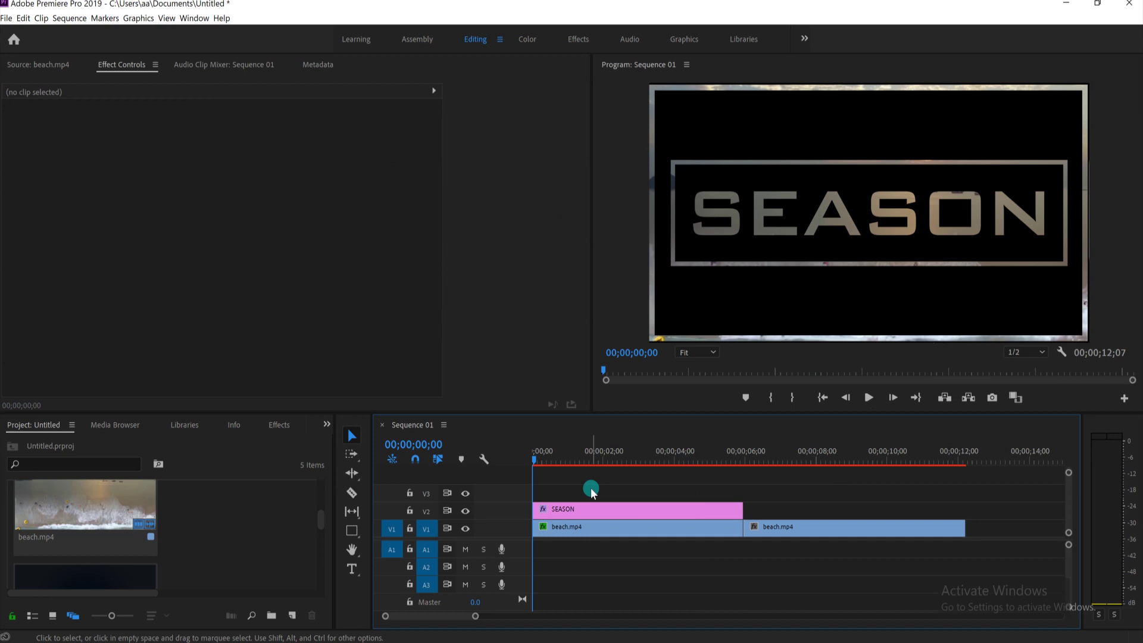
Replay the smoothed zoom from the start, then marquee-select the SEASON clip and both beach clips
key(space)
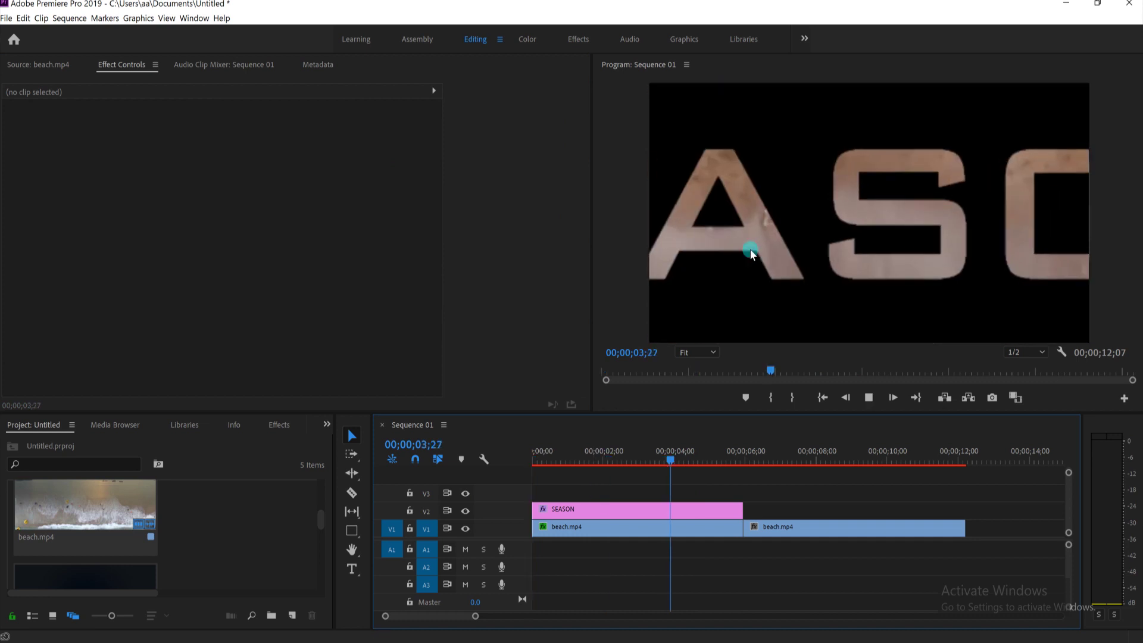
key(space)
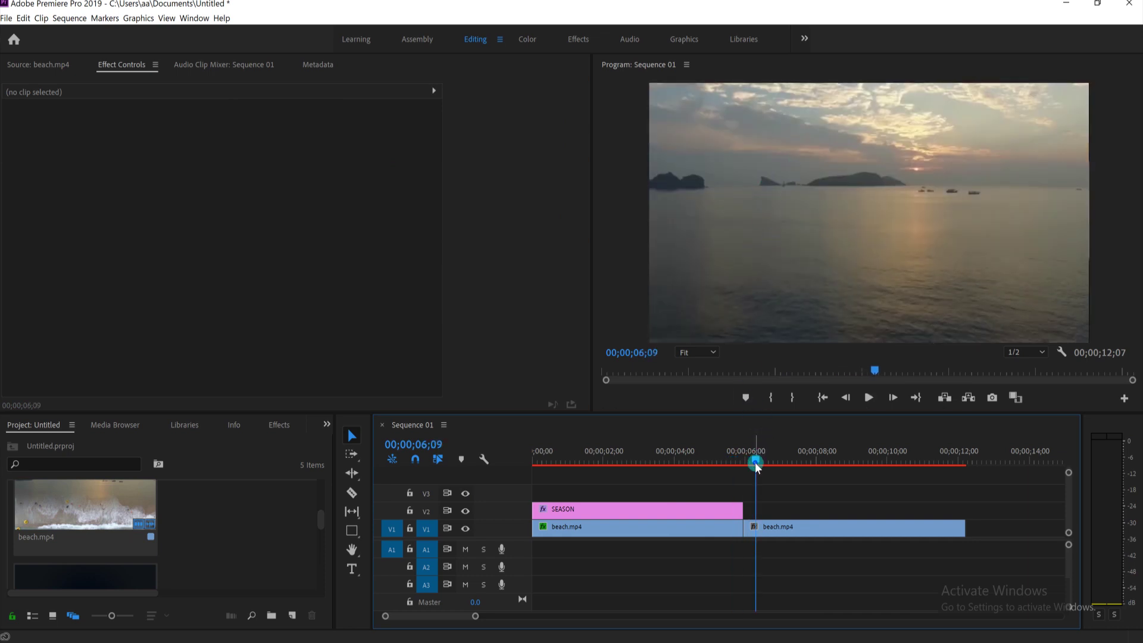
drag(756, 466, 623, 518)
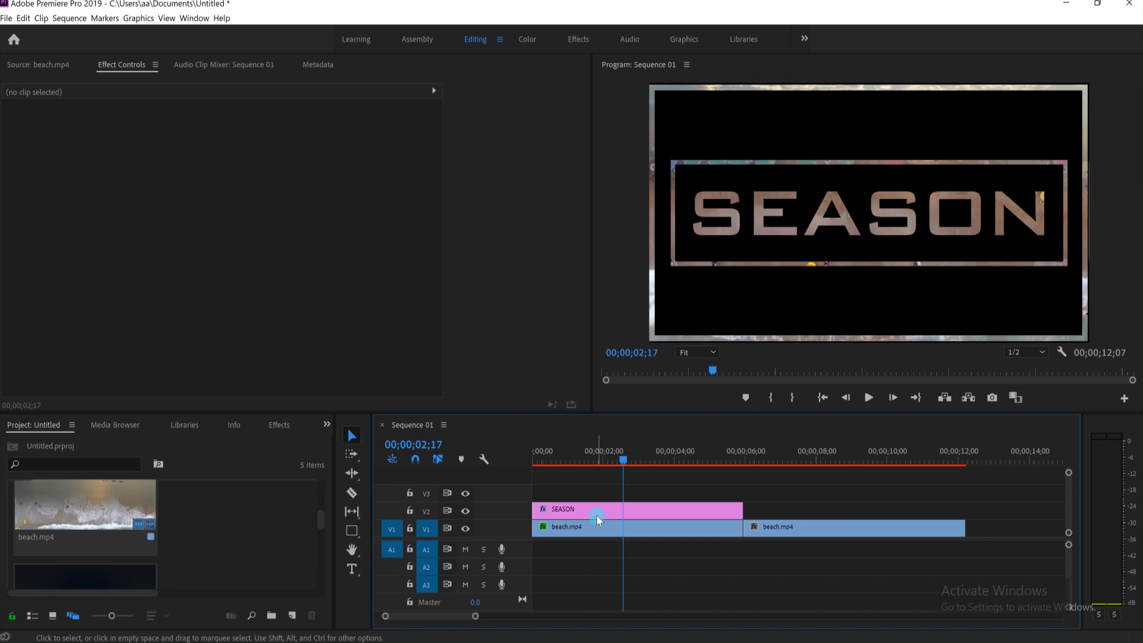
drag(625, 459, 492, 505)
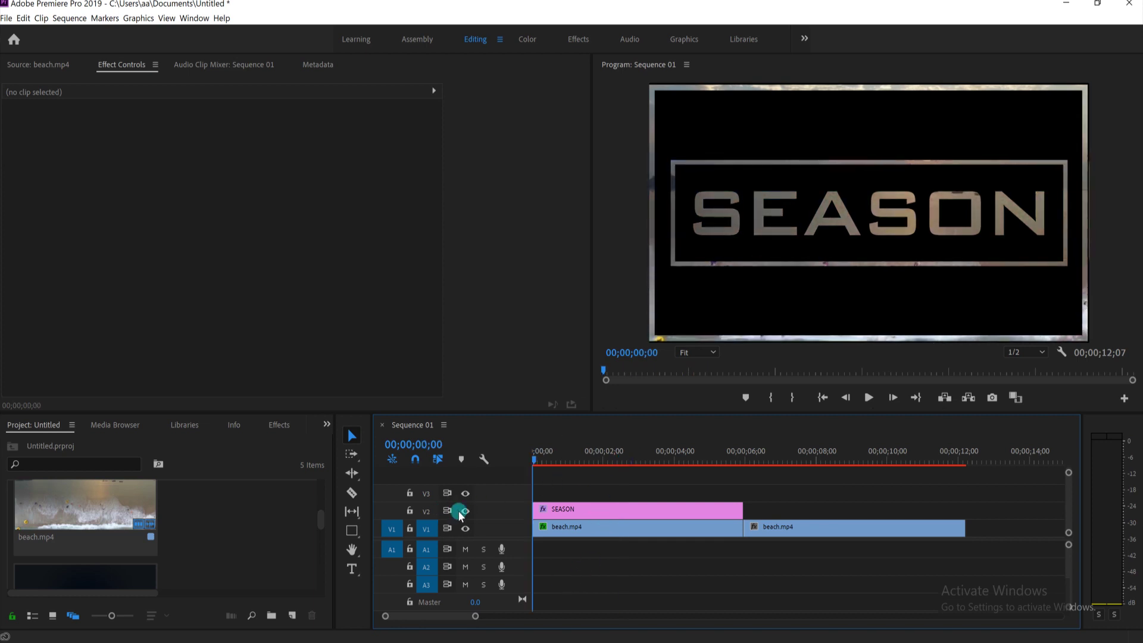
key(space)
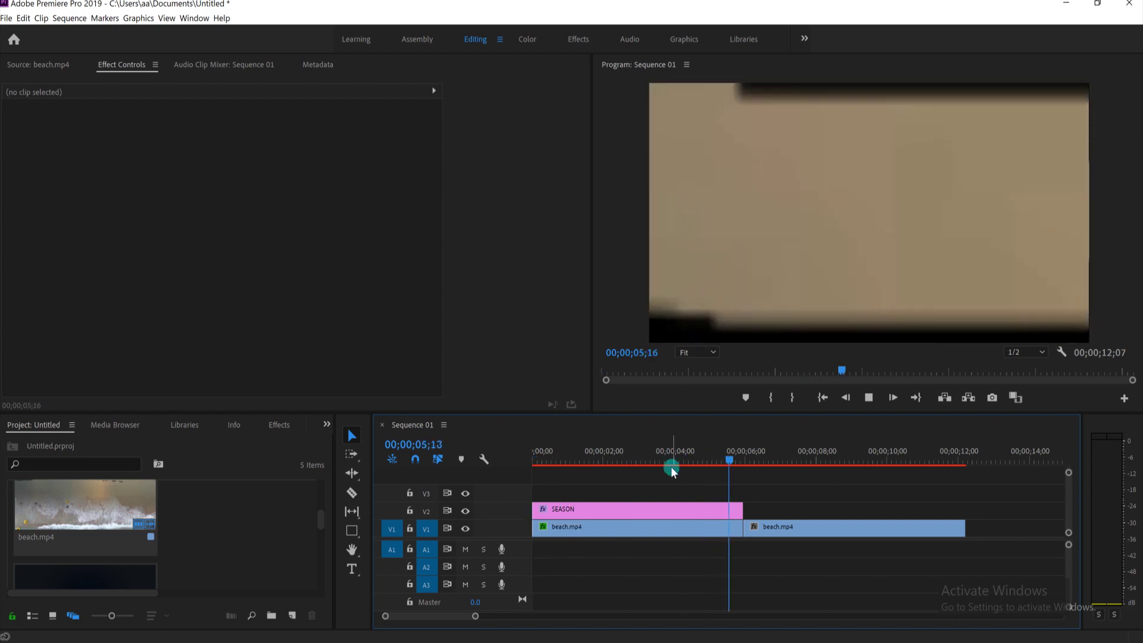
key(space)
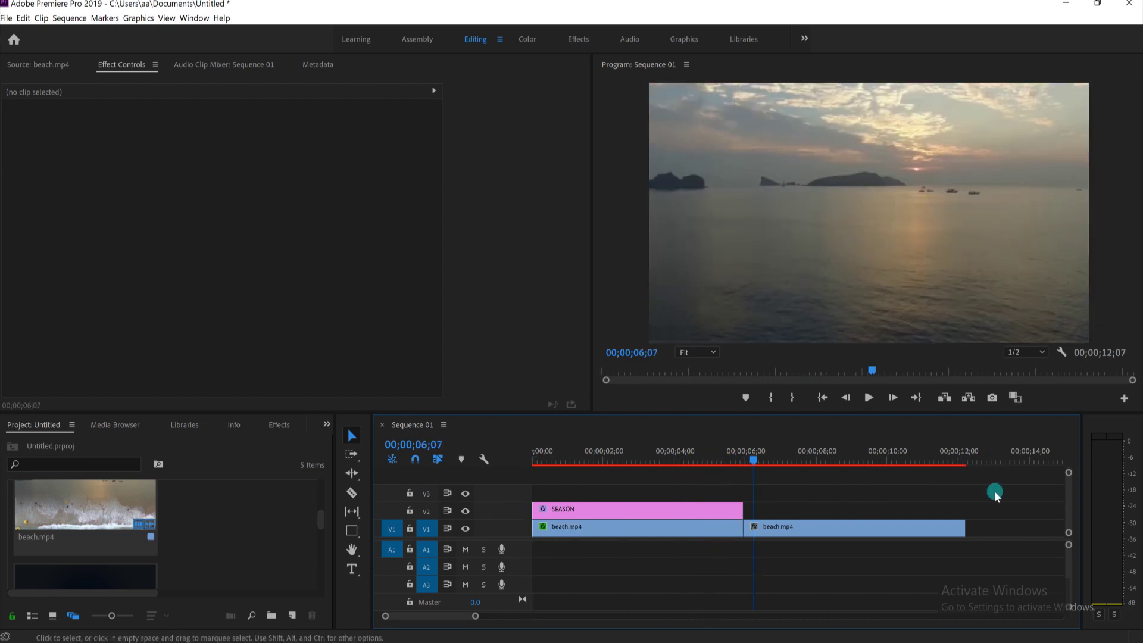
drag(994, 493, 667, 583)
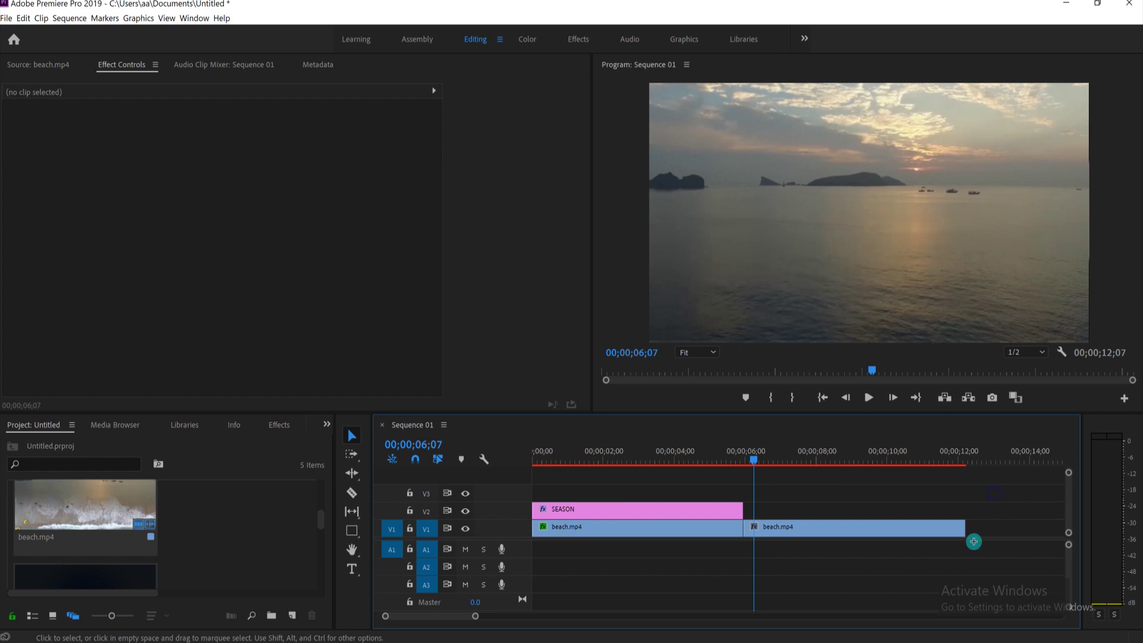
right_click(671, 515)
Nest the selected clips as Nested Sequence 03 and move it up to track V2
click(696, 273)
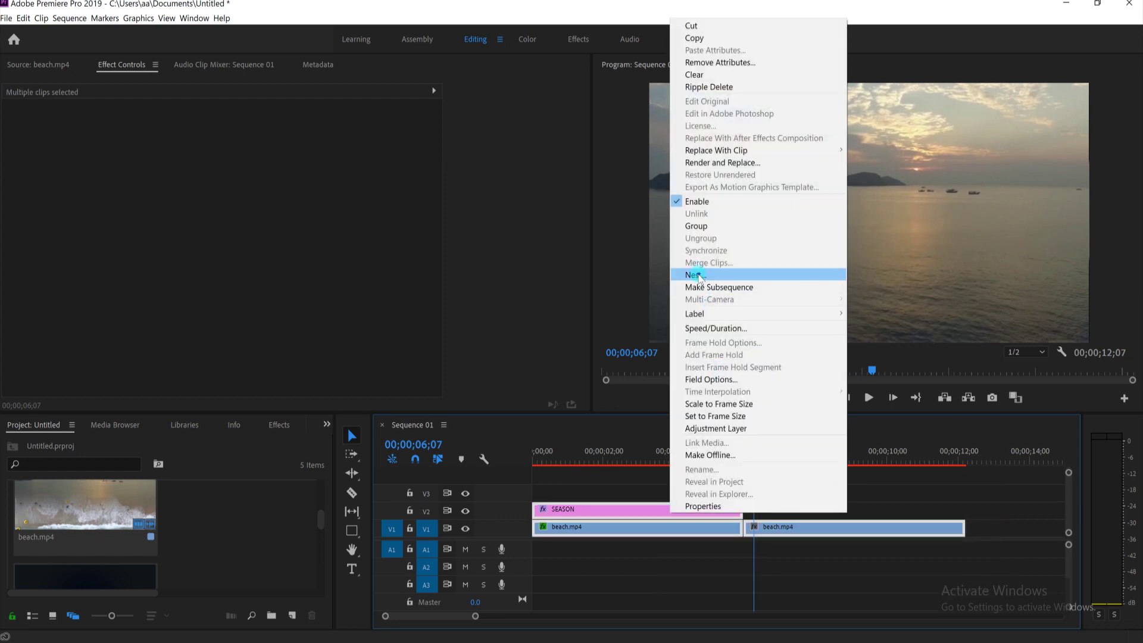
click(557, 341)
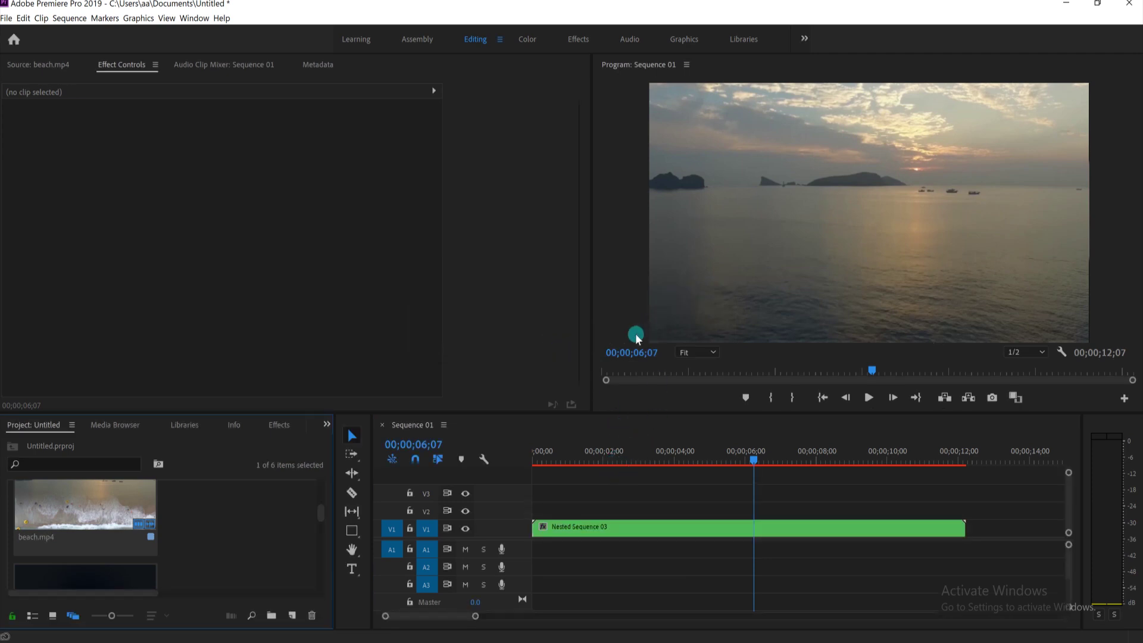
click(566, 471)
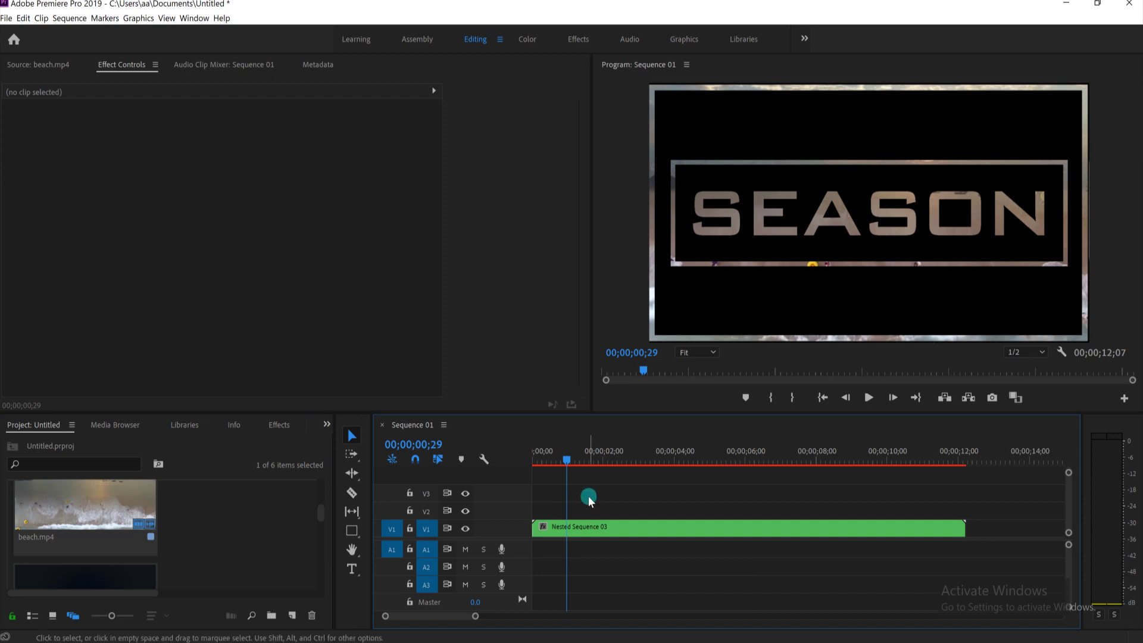
click(581, 529)
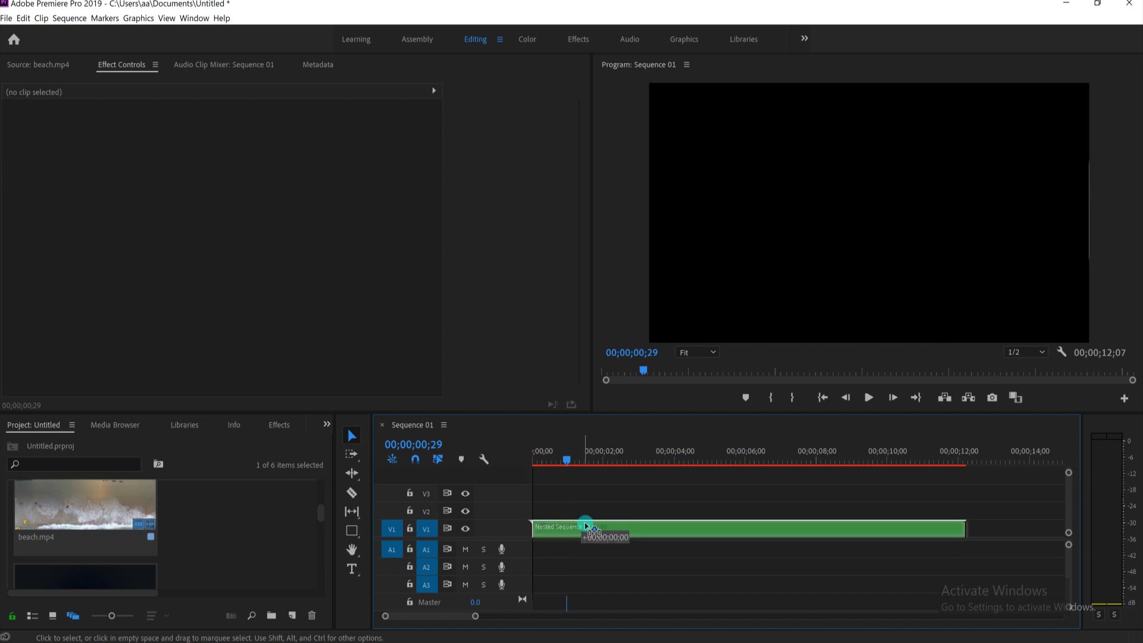
drag(581, 530, 582, 520)
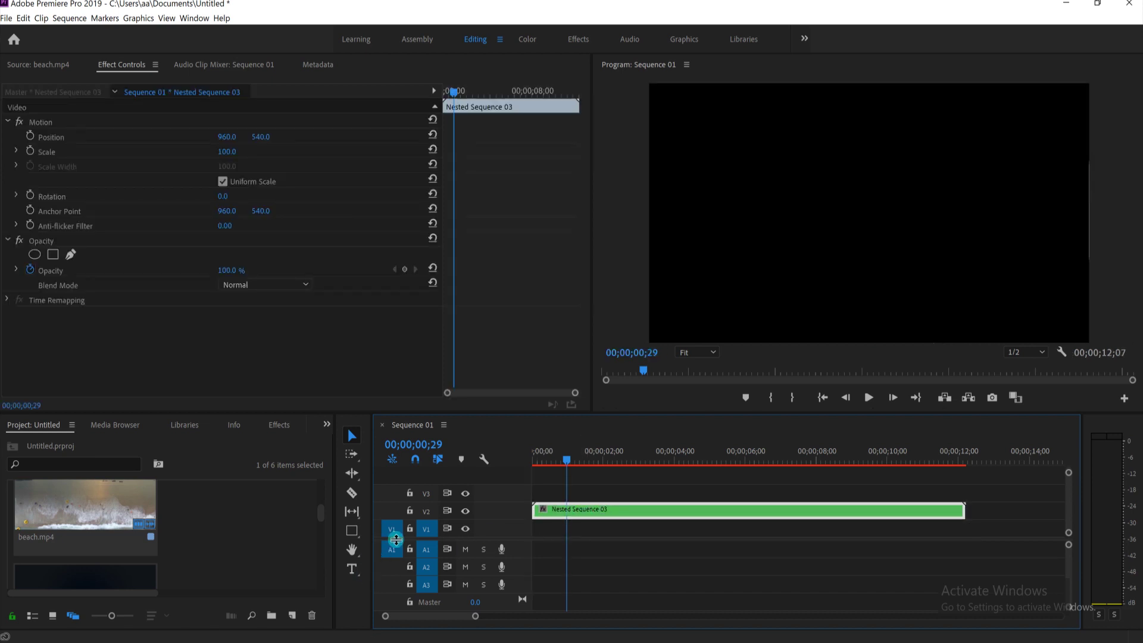
Place Title 01 from the Project panel at the start of track V1 beneath the nest
click(424, 512)
scroll(149, 524, down, 2)
click(82, 492)
drag(82, 492, 534, 532)
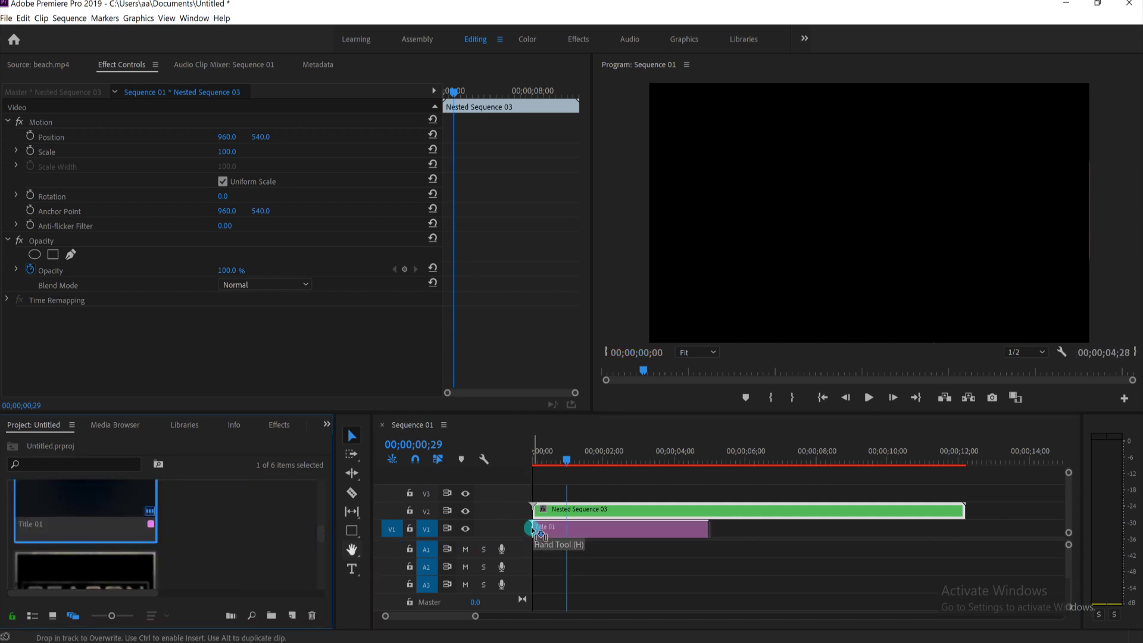
drag(534, 532, 534, 532)
Play Sequence 01 from the first frame to preview the nest over the title background
click(565, 457)
drag(566, 457, 485, 459)
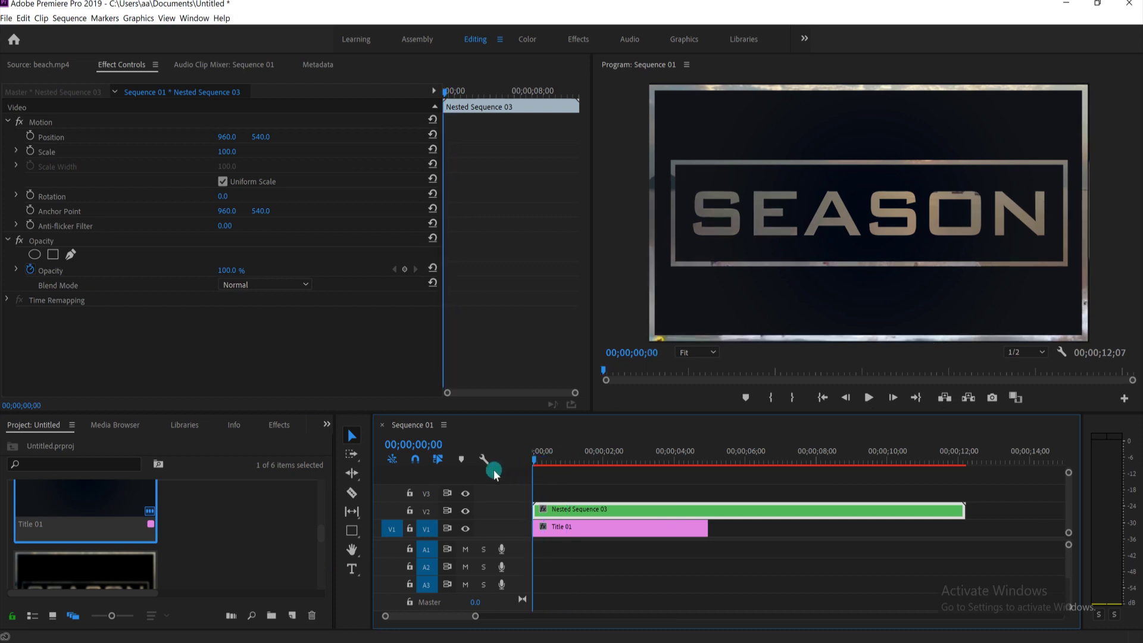
click(786, 308)
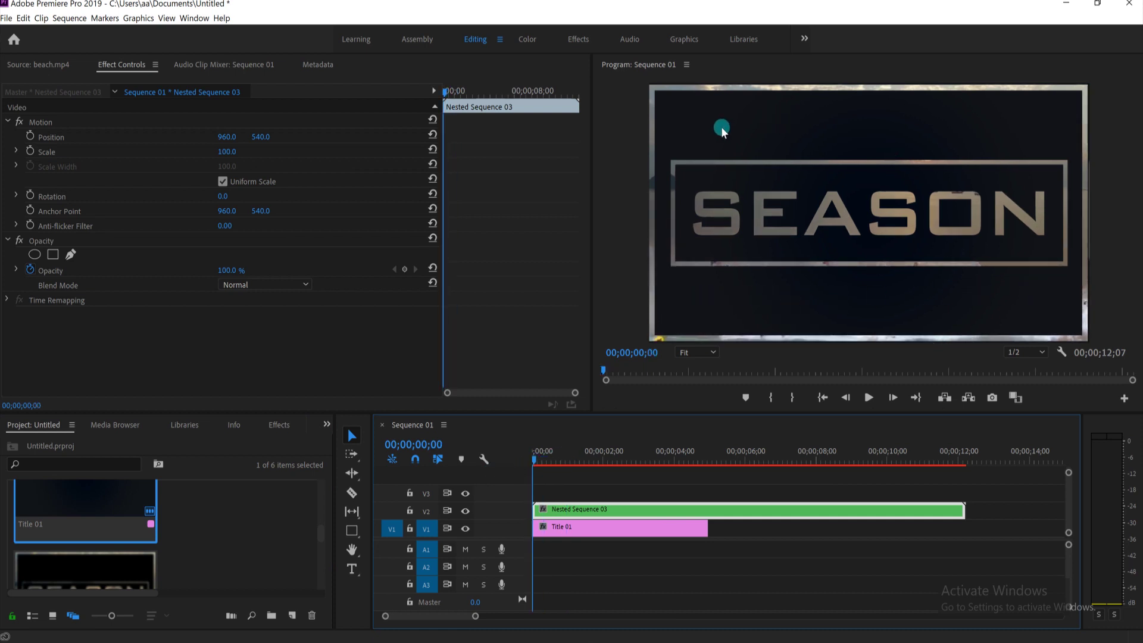
key(space)
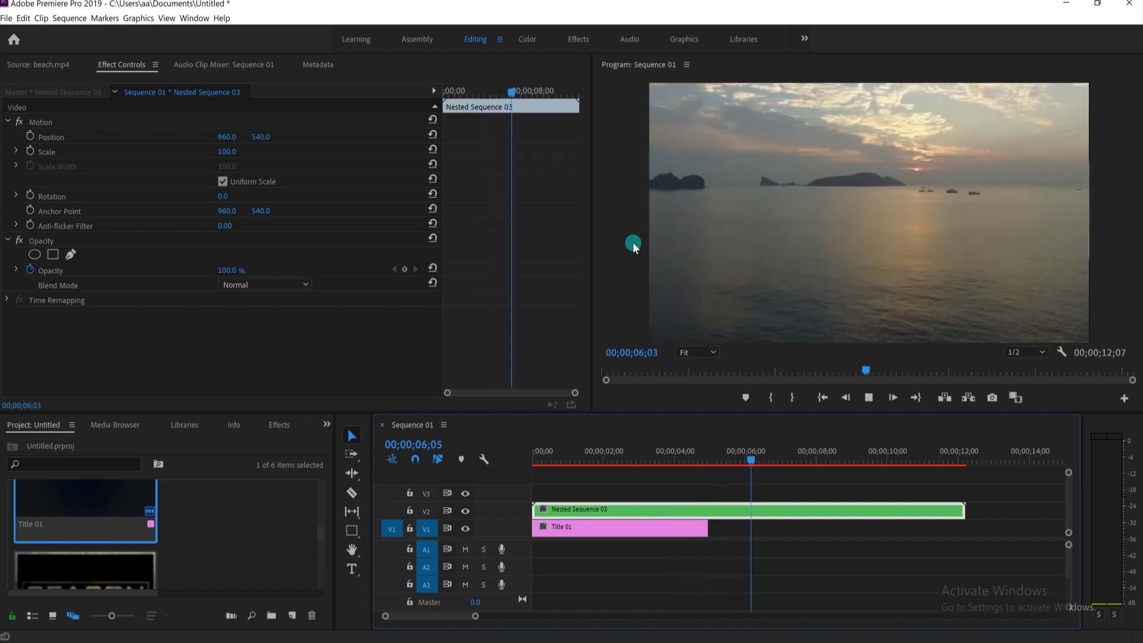
key(space)
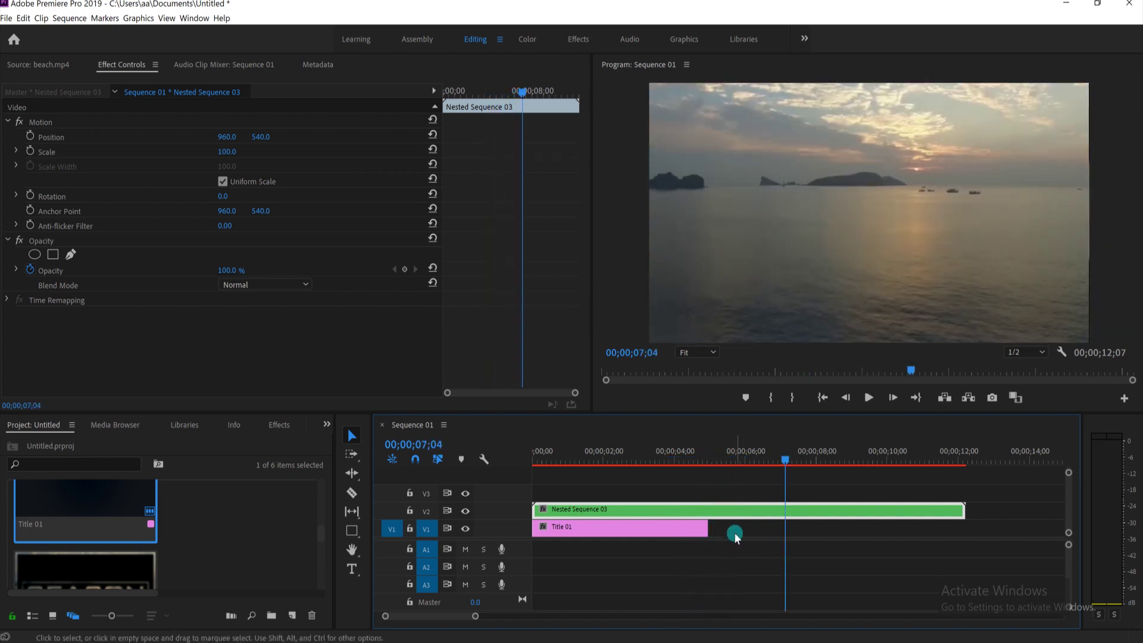
double_click(732, 512)
Inside Nested Sequence 03, delete the second beach.mp4 clip so the nest ends at 05;29
click(783, 458)
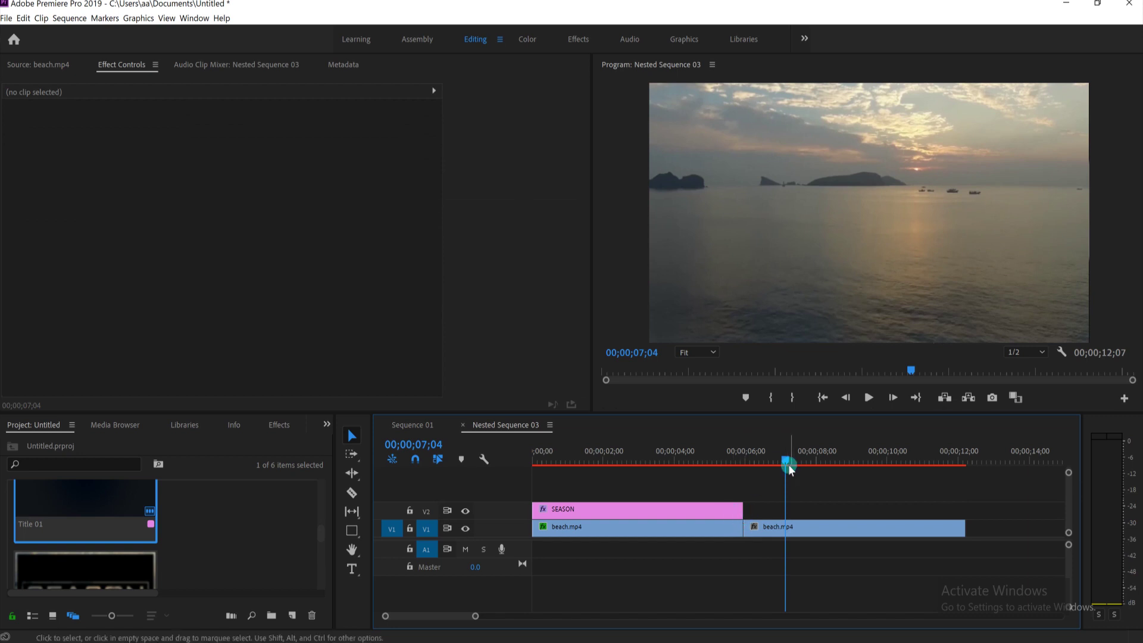
mouse_move(782, 458)
mouse_down()
mouse_move(735, 517)
mouse_move(739, 530)
mouse_up()
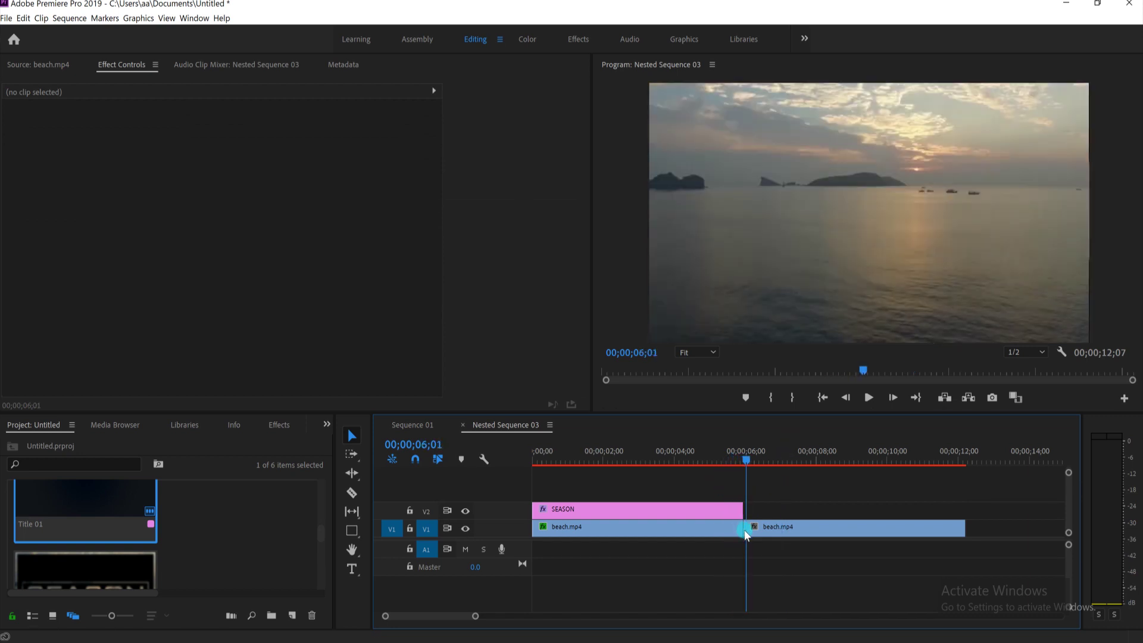
click(756, 532)
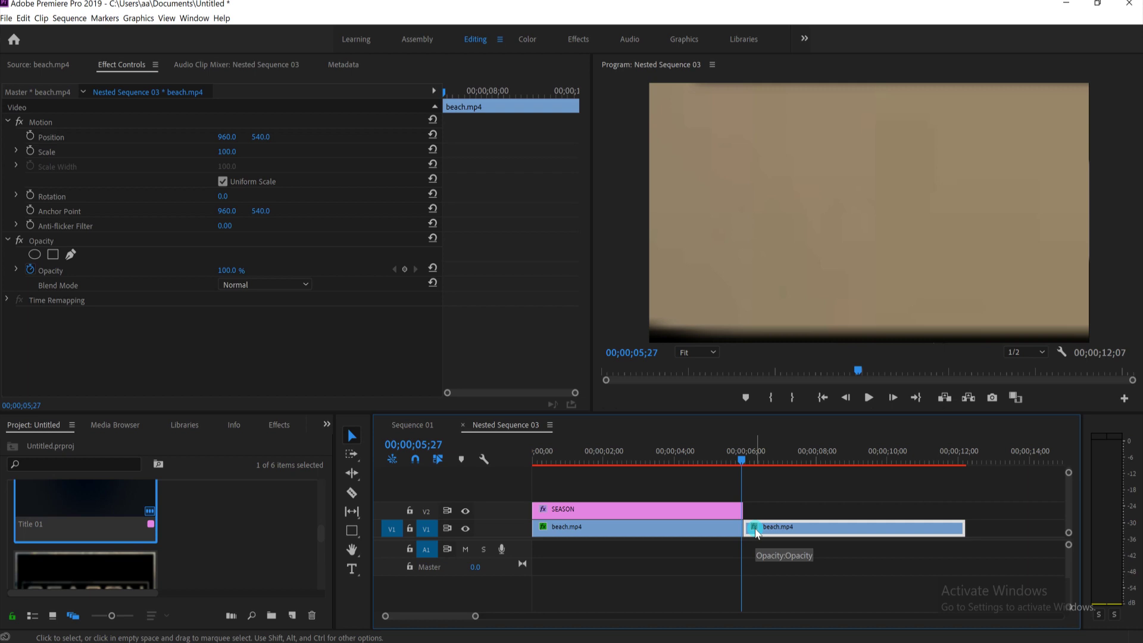
drag(741, 462, 733, 465)
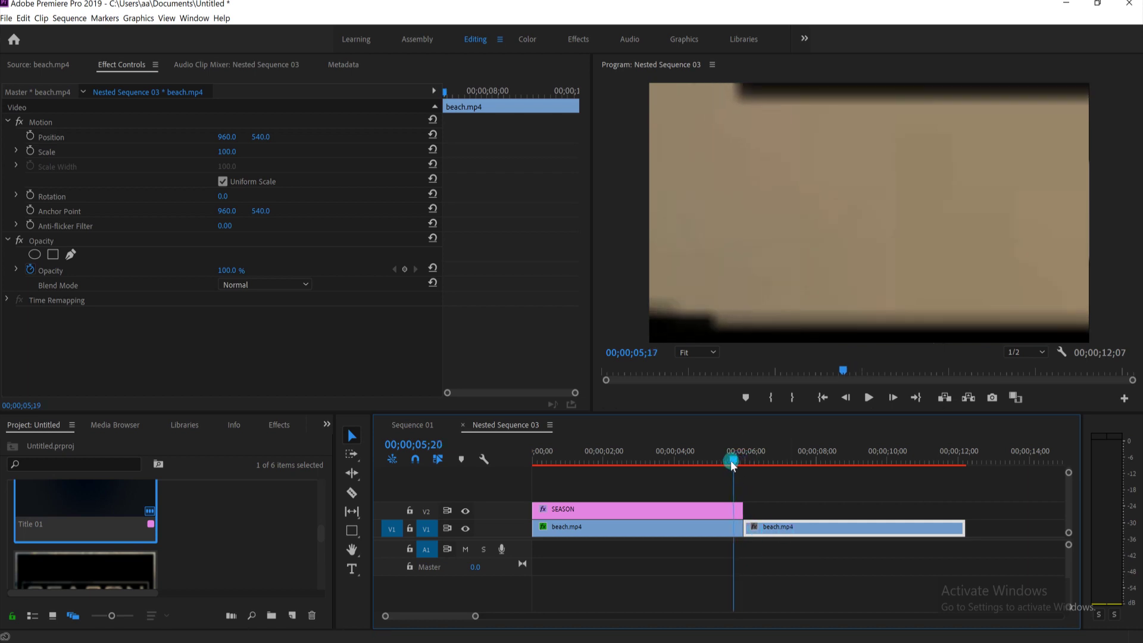
drag(733, 466, 731, 462)
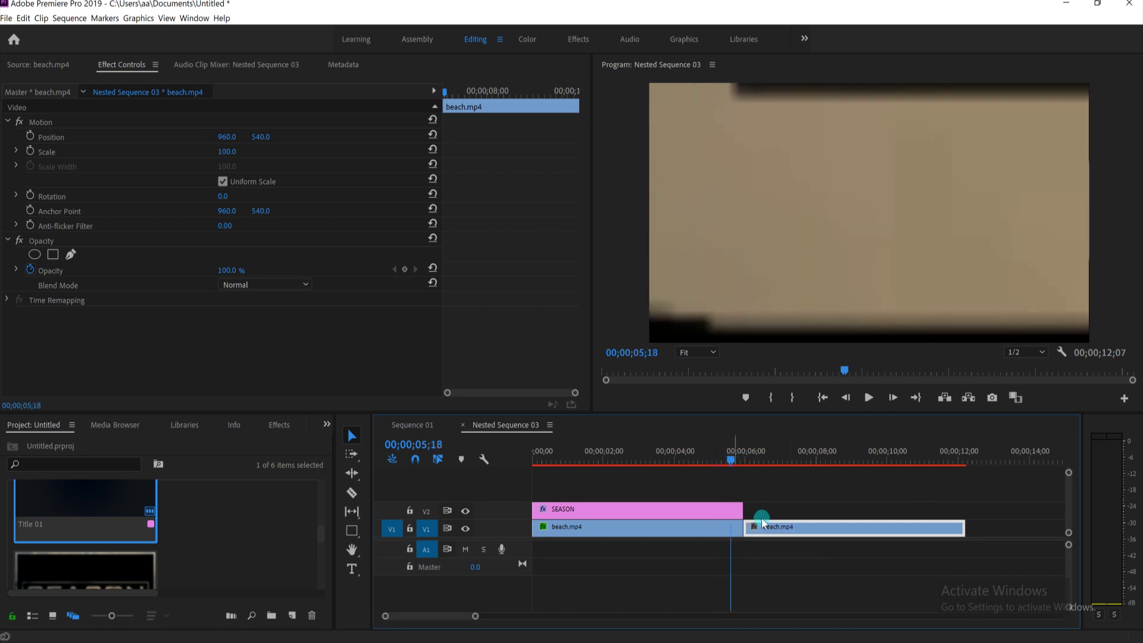
key(Delete)
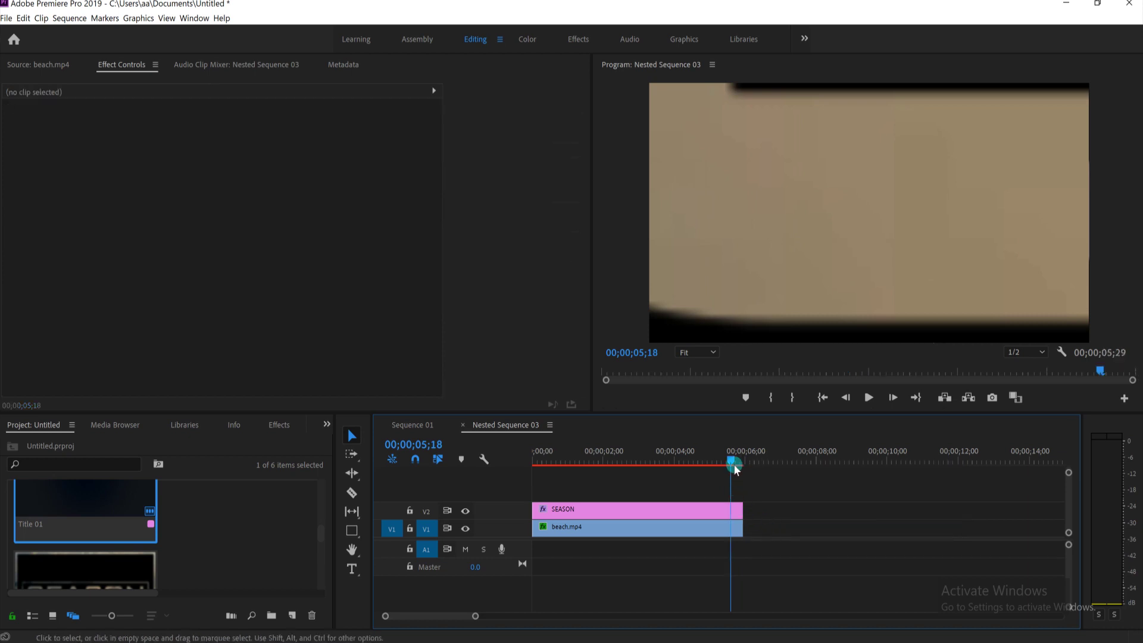
drag(735, 469, 713, 483)
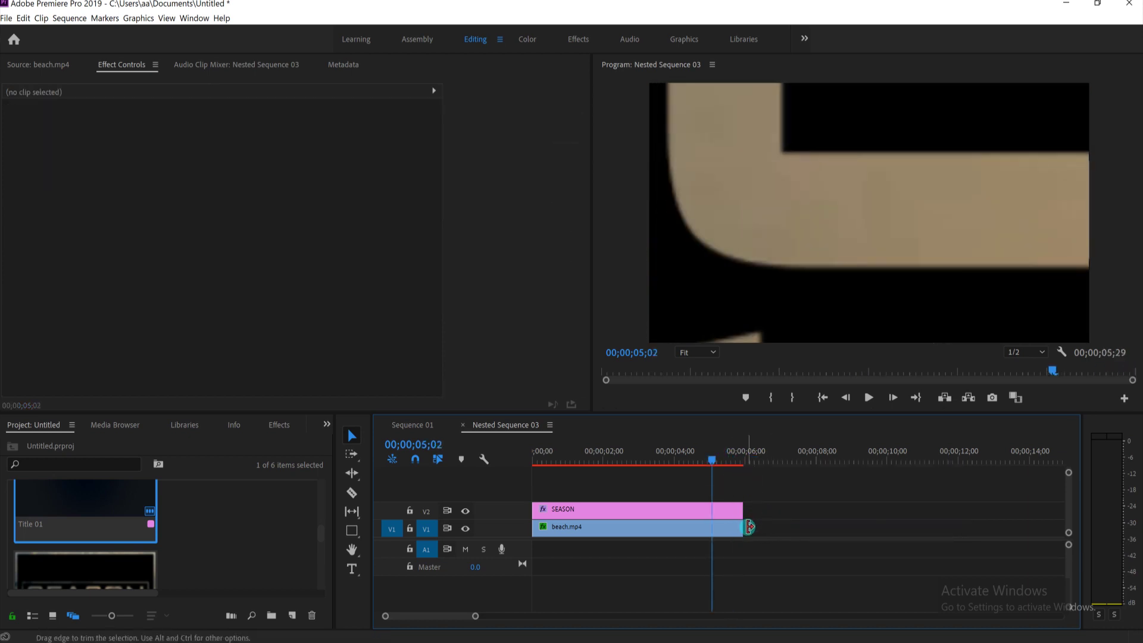
scroll(196, 507, down, 3)
scroll(198, 506, up, 5)
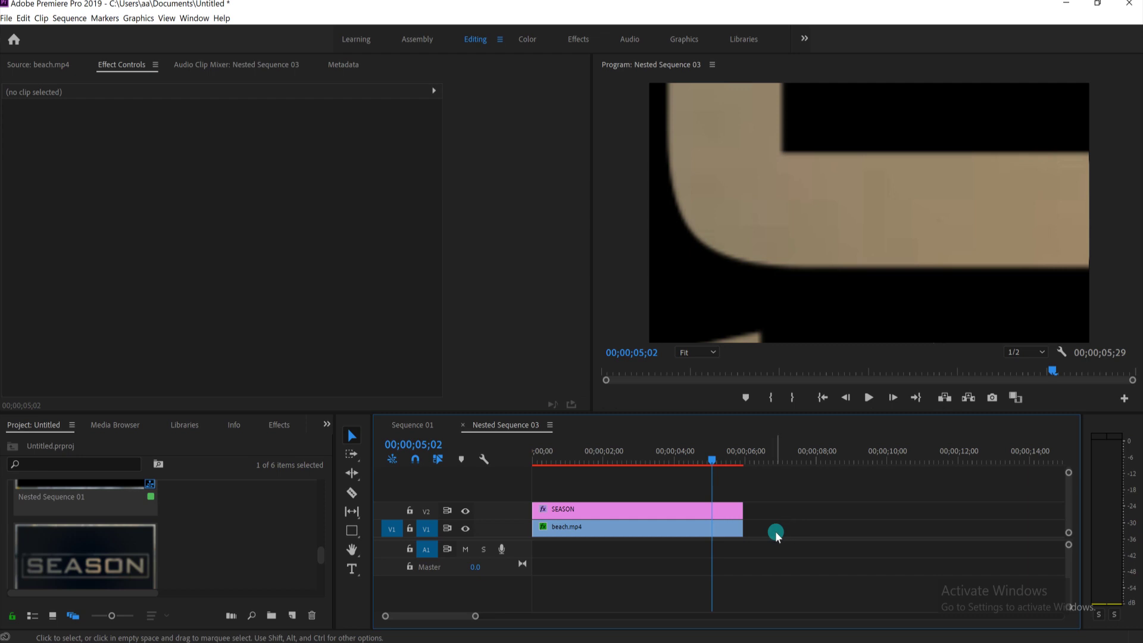
scroll(173, 533, down, 2)
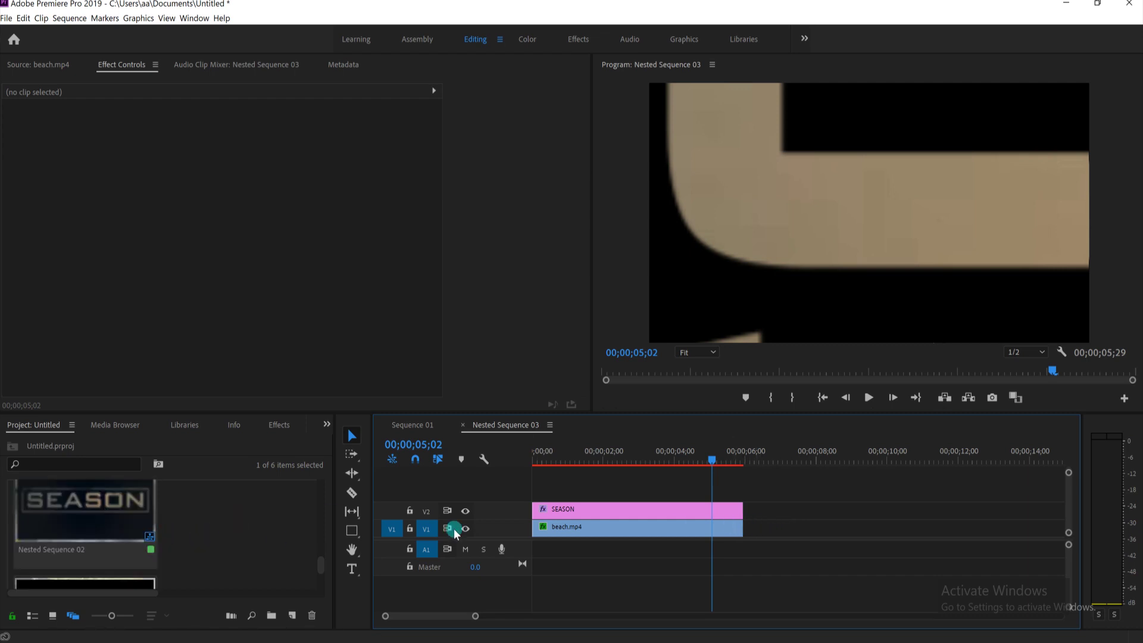
Check the SEASON title at 03;09, bring back the deleted beach.mp4 clip, and return to the start
drag(695, 457, 730, 482)
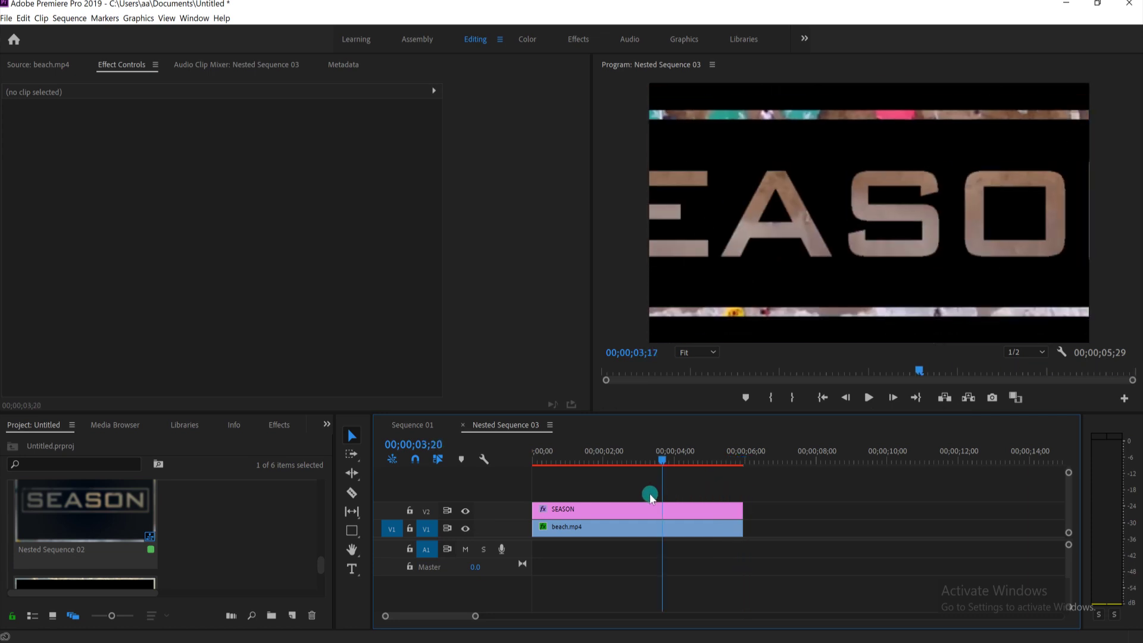
drag(729, 481, 649, 494)
drag(575, 509, 577, 528)
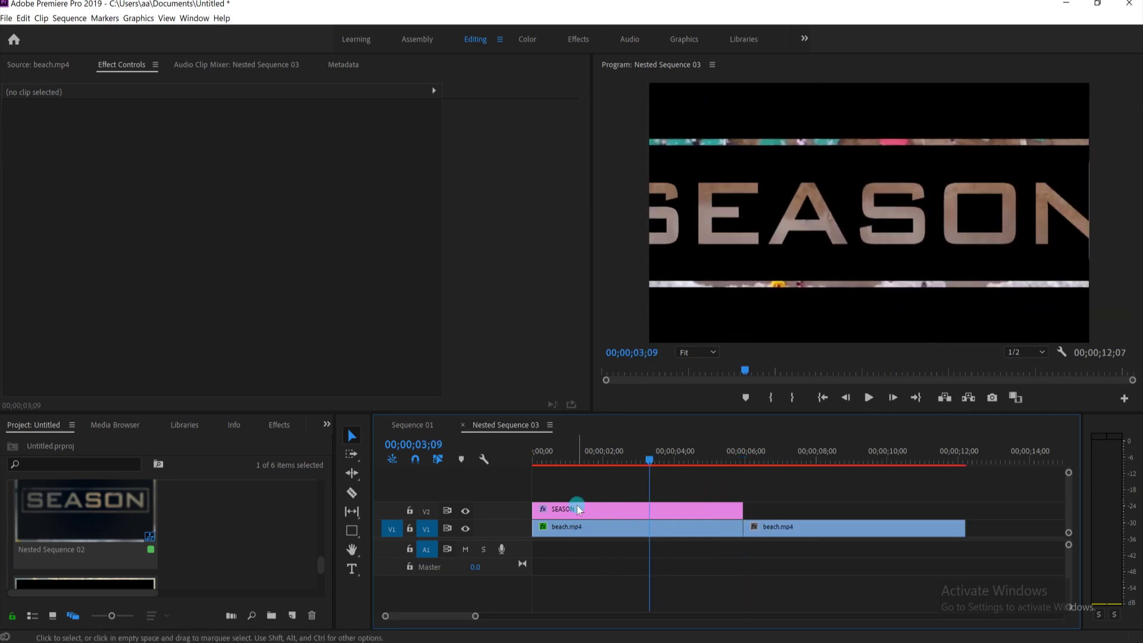
drag(644, 459, 536, 468)
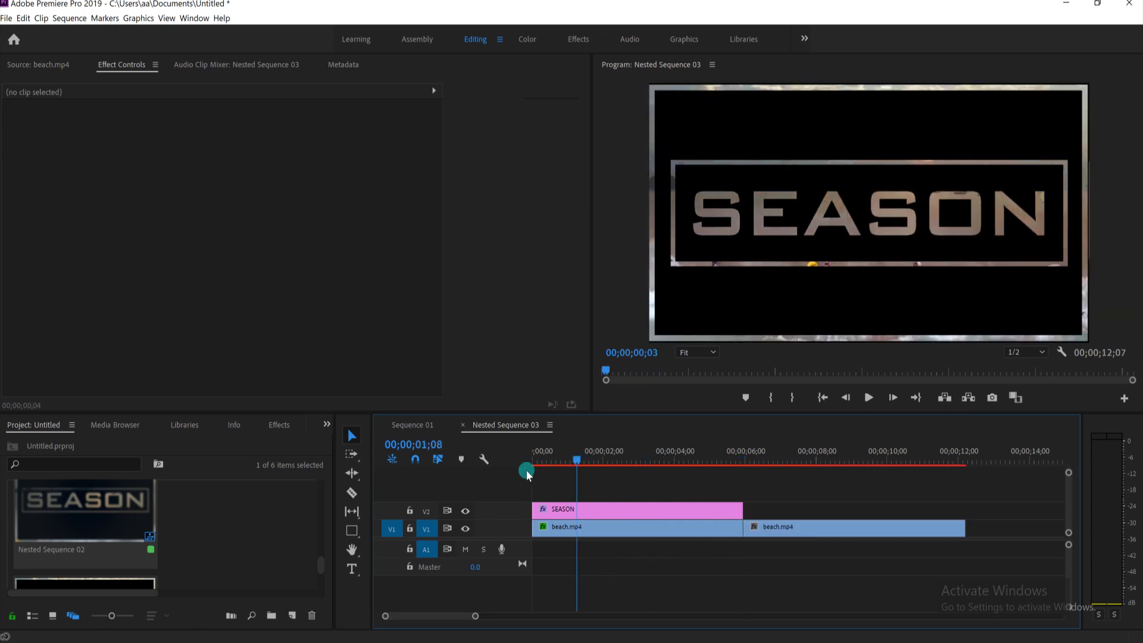